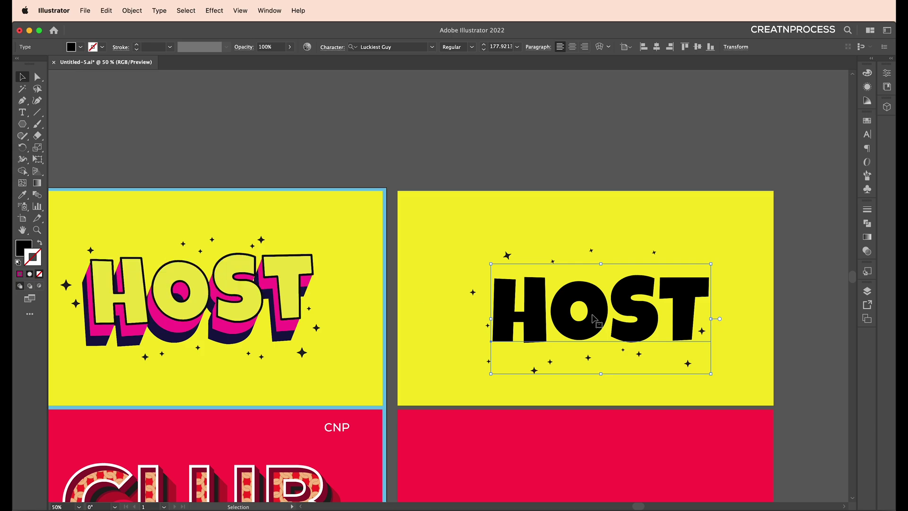
# Remove HOST's black fill and add a new 4 pt stroke in the Appearance panel
pyautogui.click(21, 250)
pyautogui.click(40, 275)
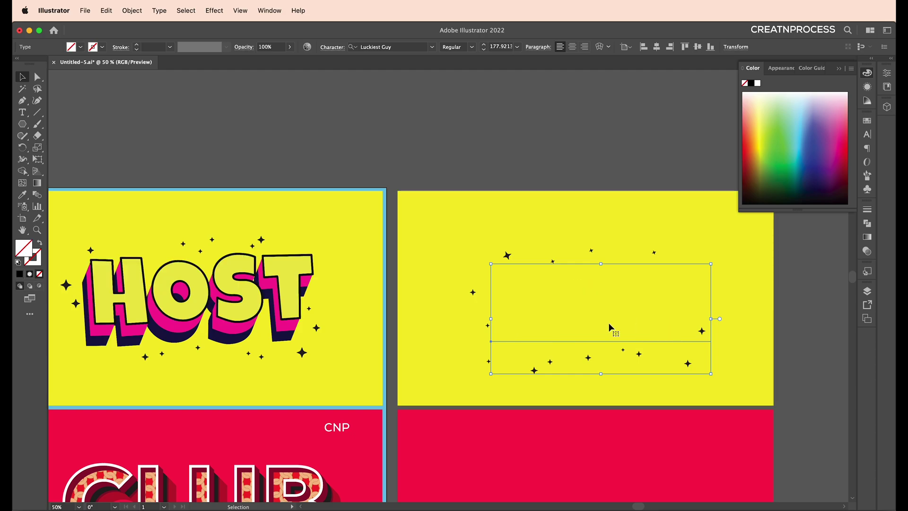
pyautogui.click(276, 15)
pyautogui.click(288, 181)
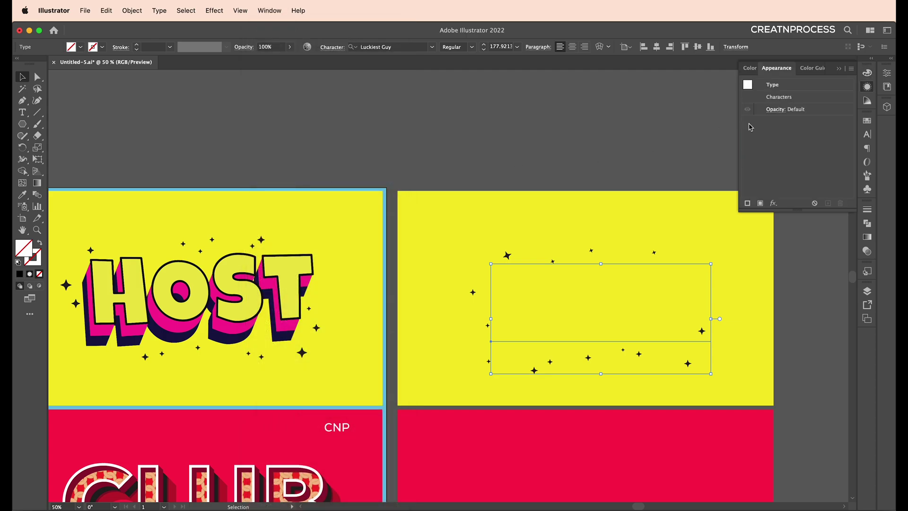
pyautogui.click(748, 205)
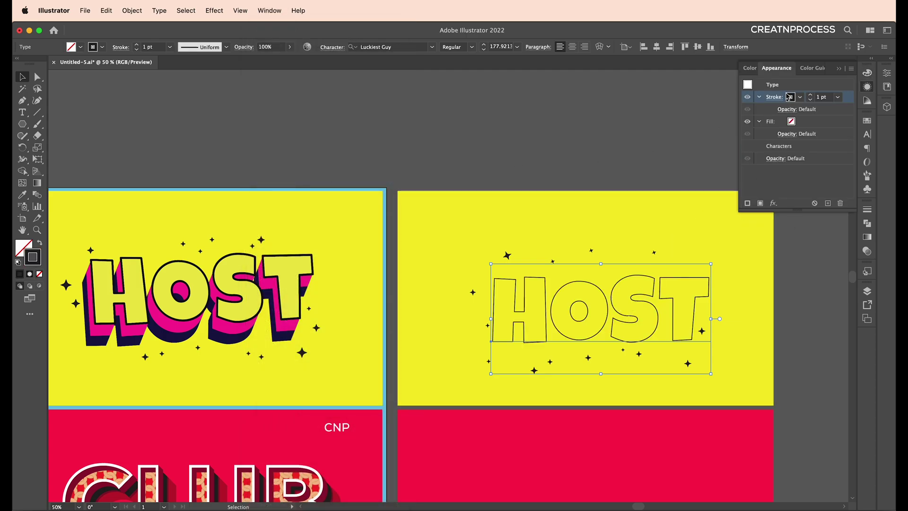
pyautogui.click(823, 97)
pyautogui.press('Up')
pyautogui.press('Up')
pyautogui.press('Up')
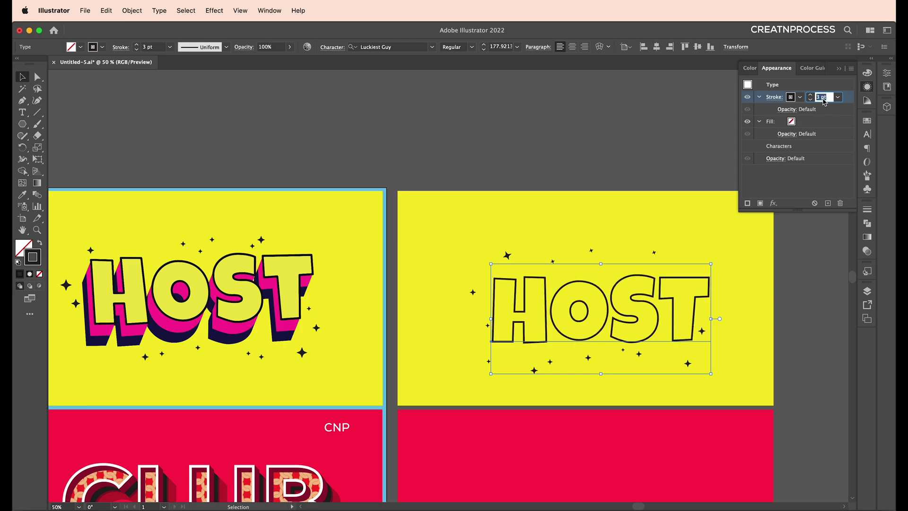
pyautogui.press('Up')
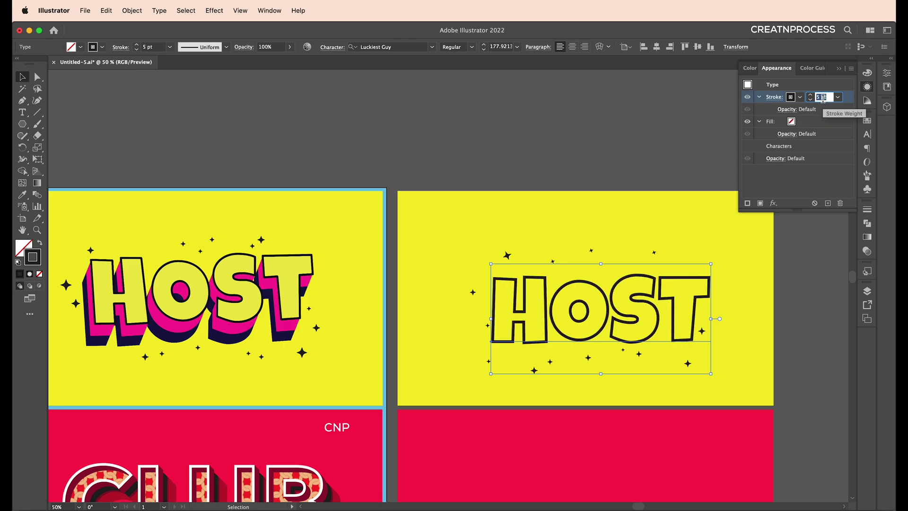
pyautogui.press('Down')
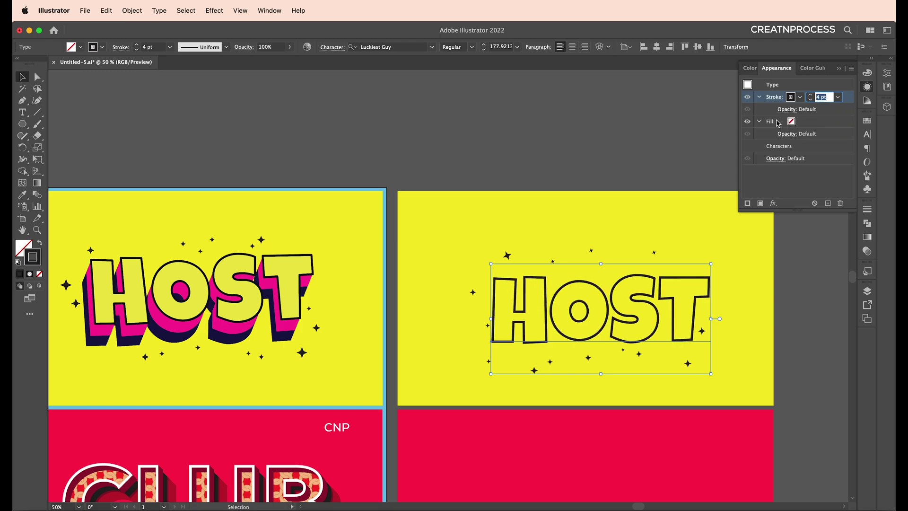
# Give the HOST type a cyan fill at the text-object level
pyautogui.click(791, 123)
pyautogui.click(800, 124)
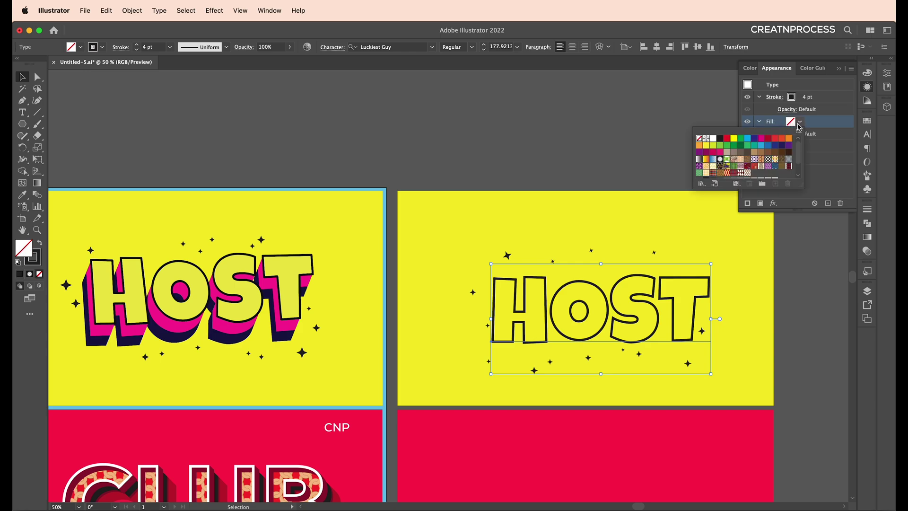
pyautogui.click(747, 138)
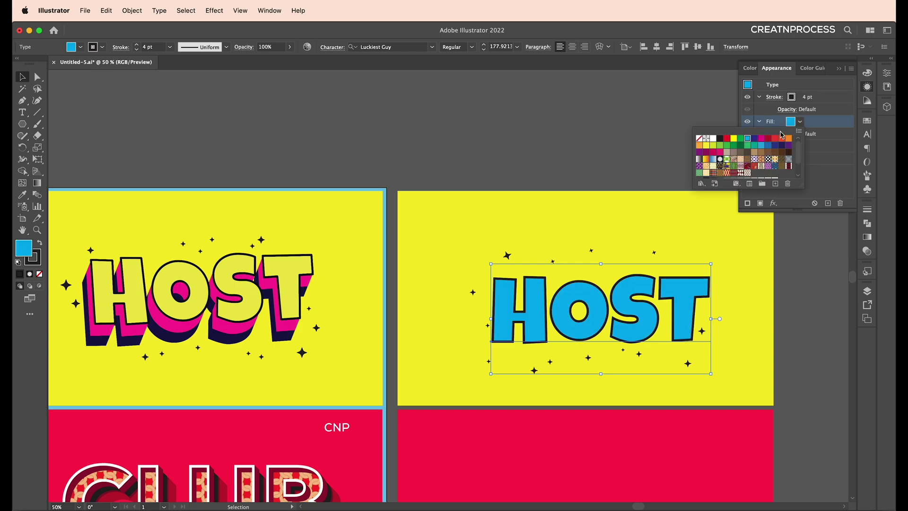
pyautogui.click(816, 125)
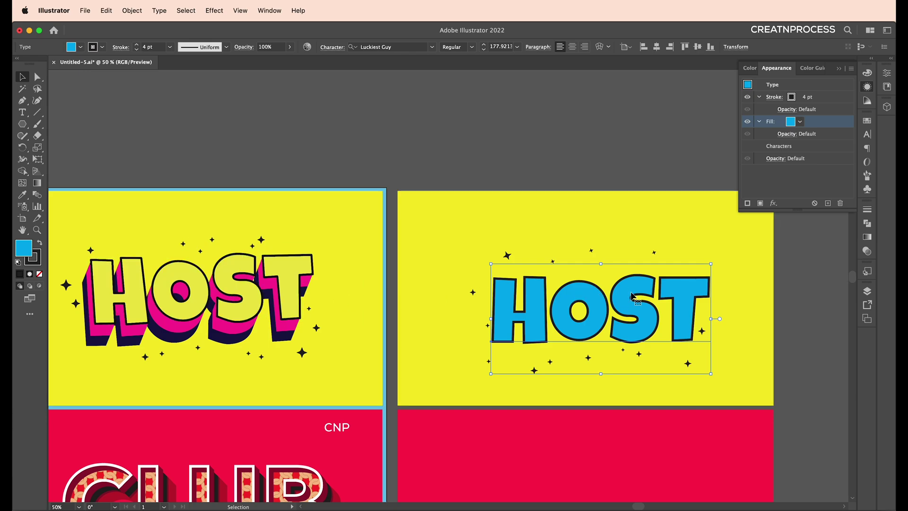
pyautogui.click(783, 86)
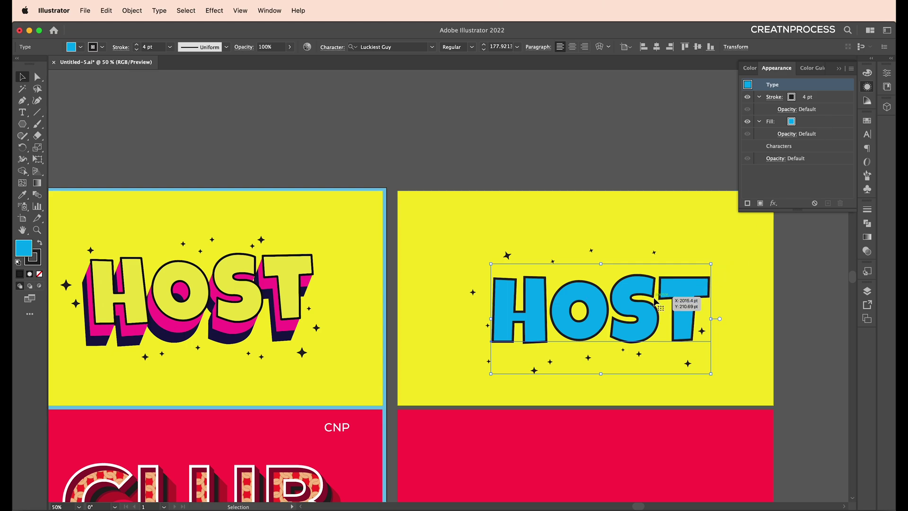
pyautogui.click(823, 125)
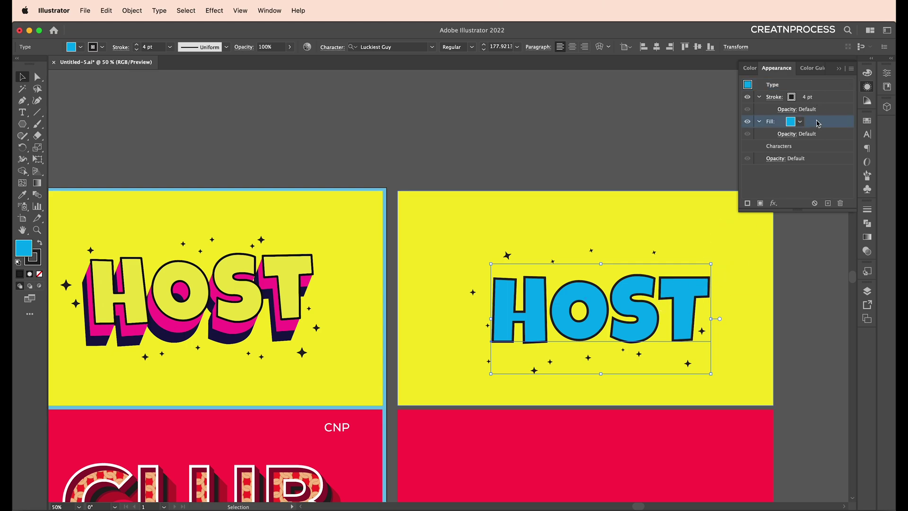
pyautogui.click(833, 100)
pyautogui.click(832, 124)
pyautogui.click(827, 84)
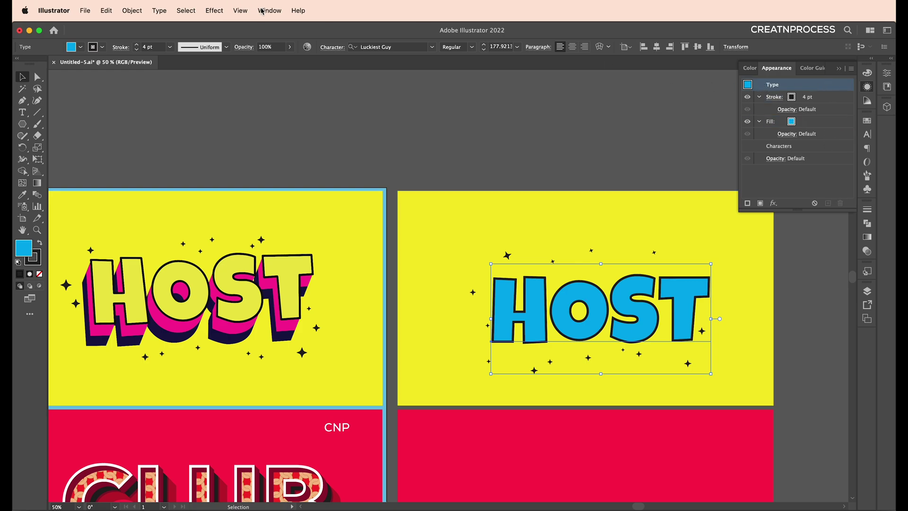
# Apply a 3D and Materials rotation to HOST with custom angles -26°, 5°, -2°
pyautogui.click(214, 11)
pyautogui.moveTo(261, 84)
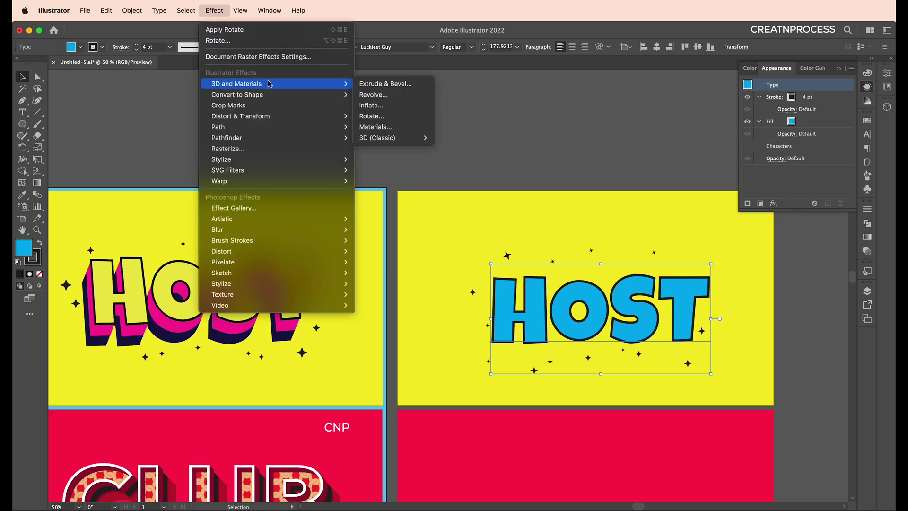
pyautogui.click(379, 119)
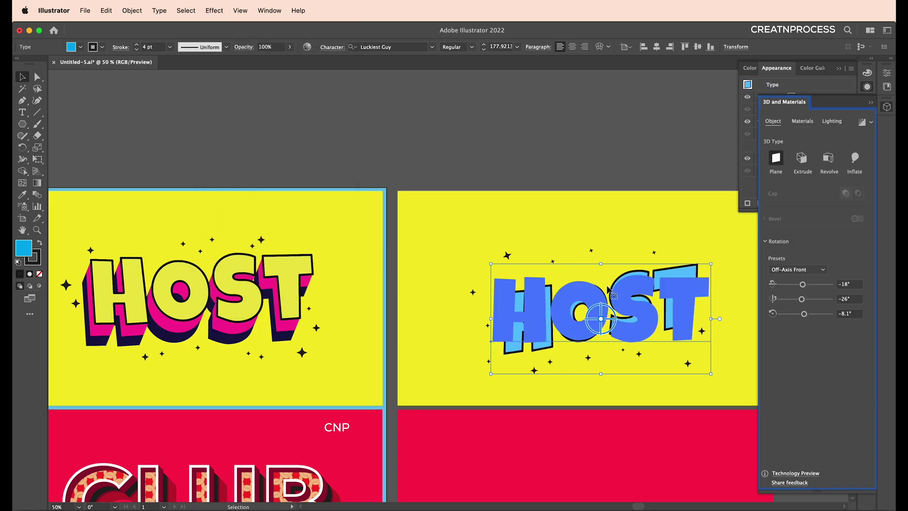
pyautogui.moveTo(804, 302); pyautogui.dragTo(808, 297)
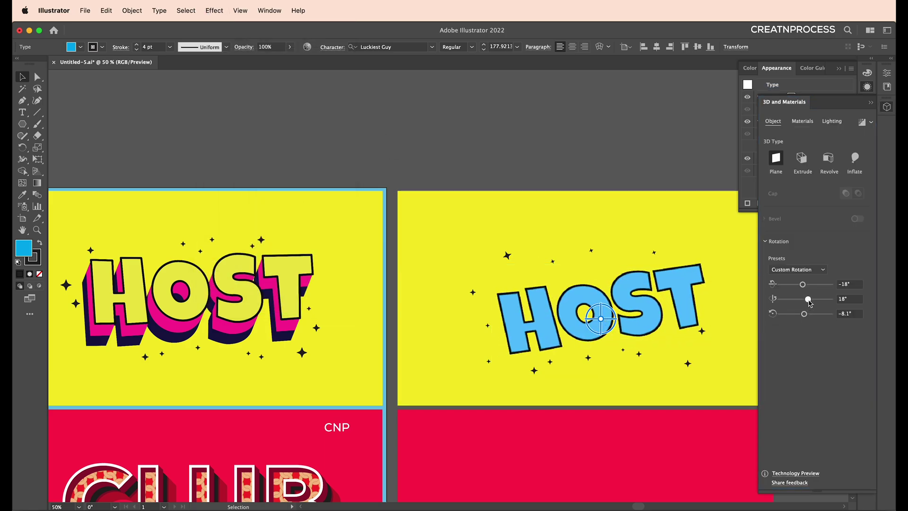
pyautogui.moveTo(802, 285); pyautogui.dragTo(801, 285)
pyautogui.moveTo(807, 318); pyautogui.dragTo(804, 315)
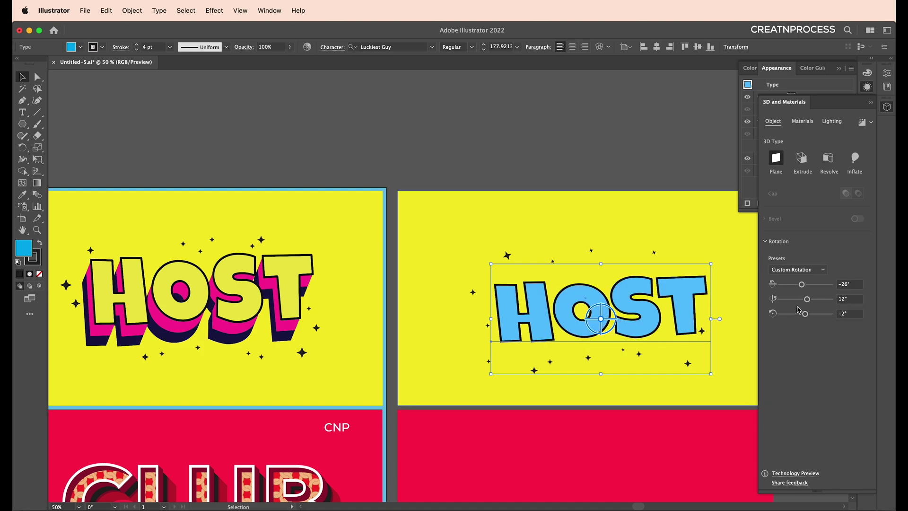
pyautogui.moveTo(807, 299); pyautogui.dragTo(805, 301)
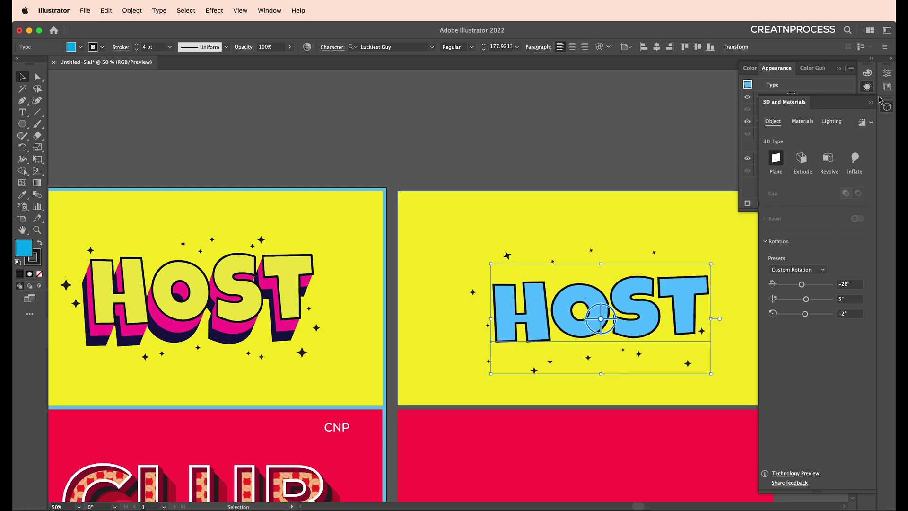
pyautogui.click(870, 102)
# Move HOST slightly higher and add a second stroke to it
pyautogui.moveTo(622, 299); pyautogui.dragTo(621, 286)
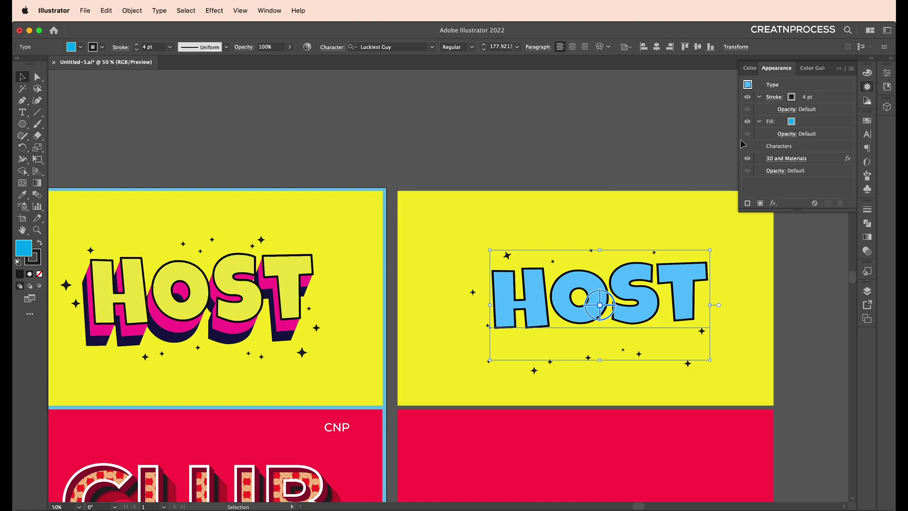
pyautogui.click(804, 159)
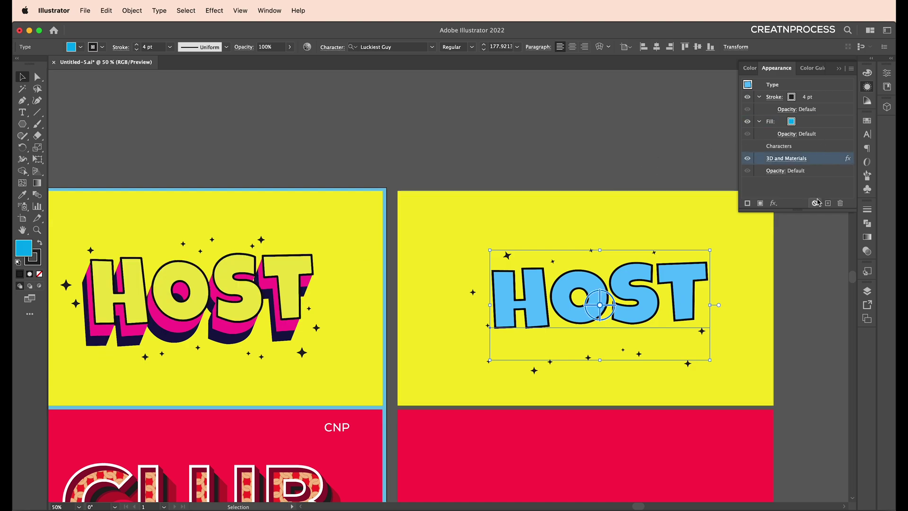
pyautogui.click(824, 89)
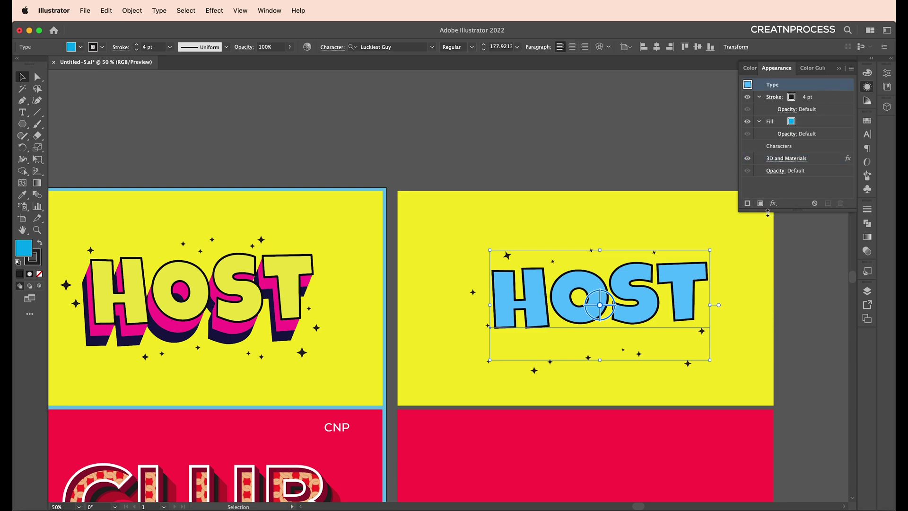
pyautogui.click(747, 204)
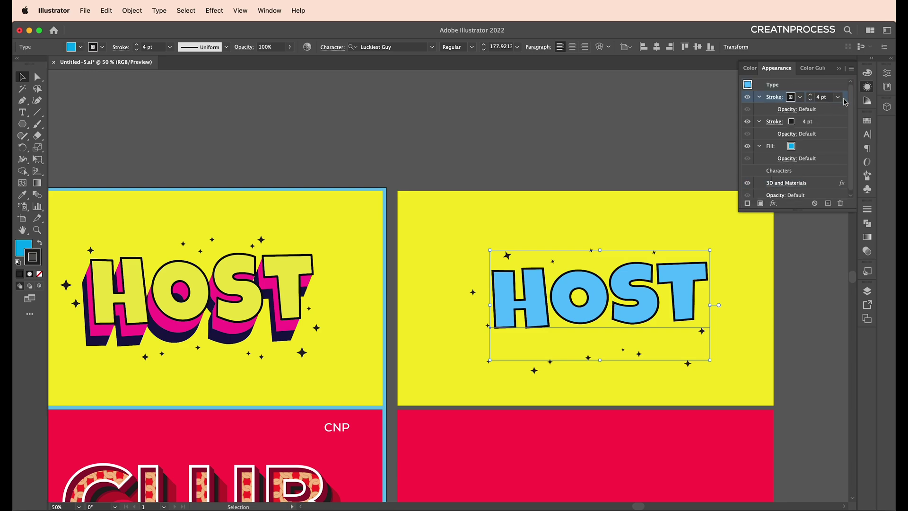
# Place the new stroke below the fill and colour it magenta
pyautogui.moveTo(846, 103)
pyautogui.mouseDown()
pyautogui.moveTo(830, 167)
pyautogui.moveTo(788, 168)
pyautogui.moveTo(793, 156)
pyautogui.mouseUp()
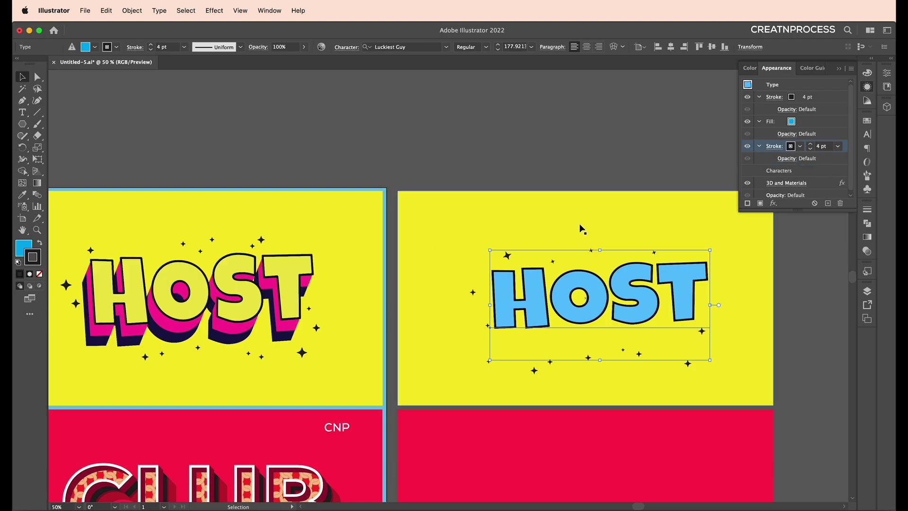
pyautogui.click(790, 145)
pyautogui.click(761, 163)
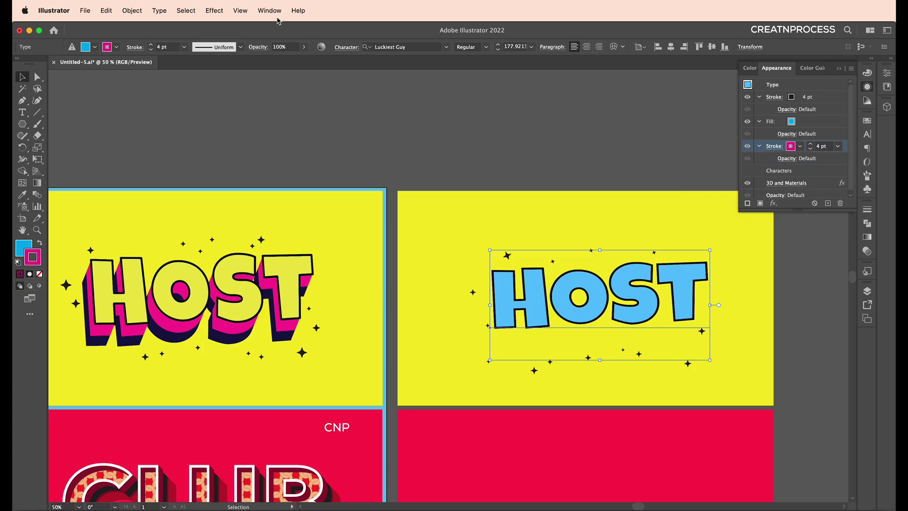
# Add a Distort & Transform > Transform effect to the magenta stroke
pyautogui.click(215, 11)
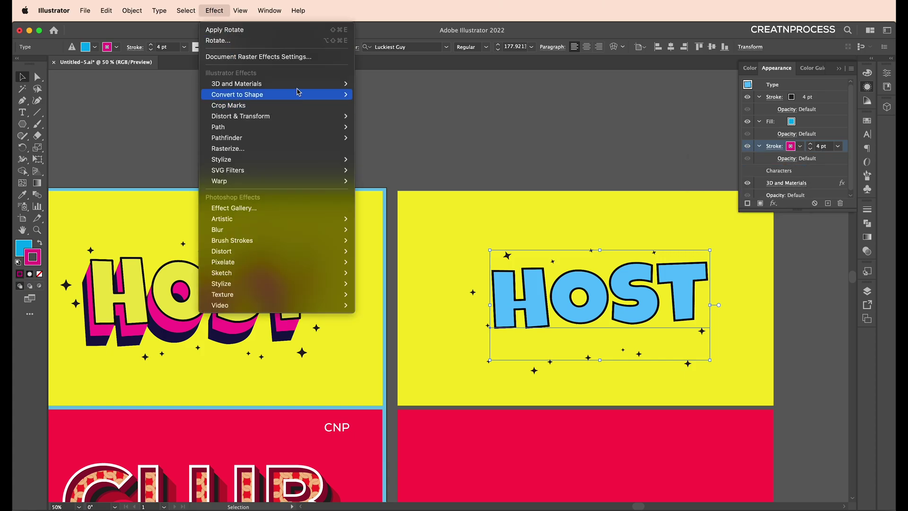
pyautogui.moveTo(299, 90)
pyautogui.moveTo(298, 116)
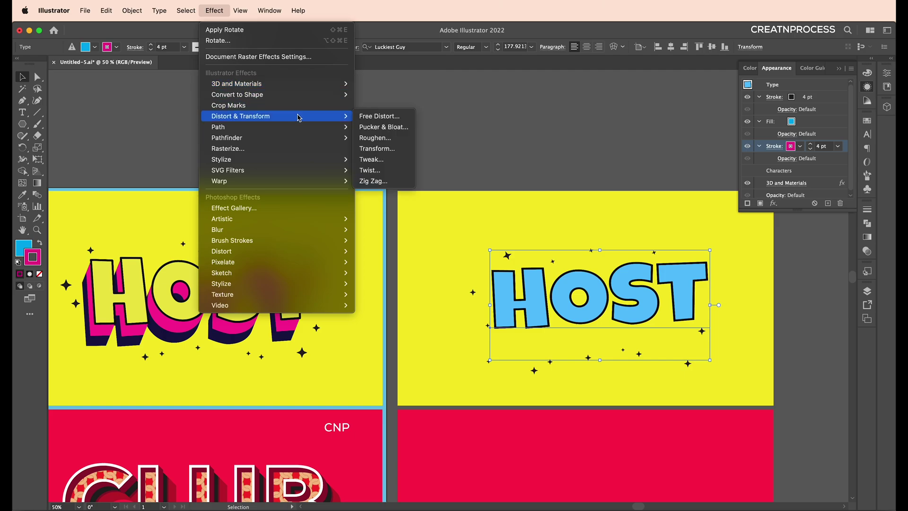
pyautogui.click(400, 154)
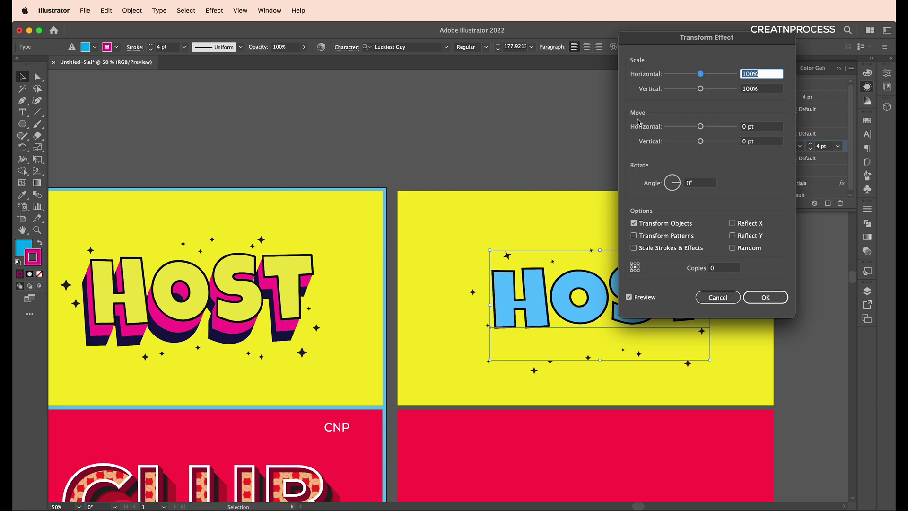
# Enter the transform move offsets, setting vertical to 2 pt and copies to 14
pyautogui.doubleClick(741, 126)
pyautogui.write('1')
pyautogui.doubleClick(747, 144)
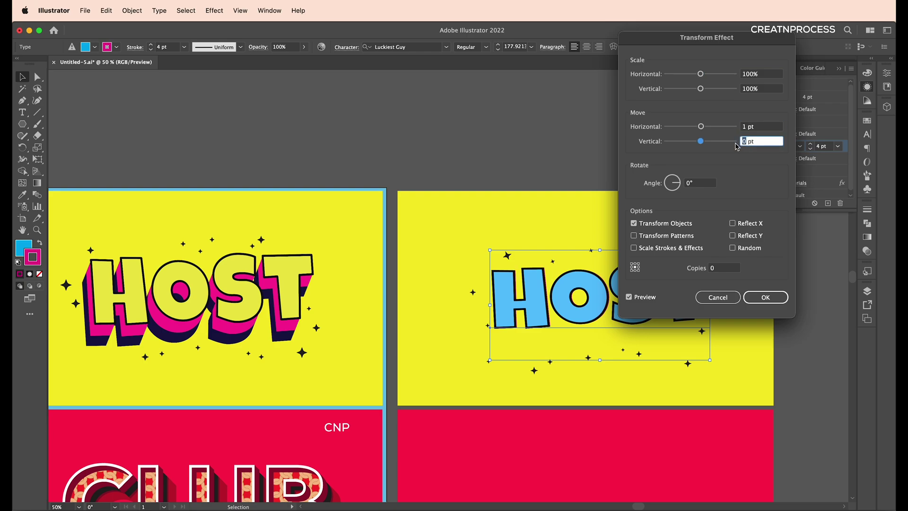
pyautogui.doubleClick(716, 268)
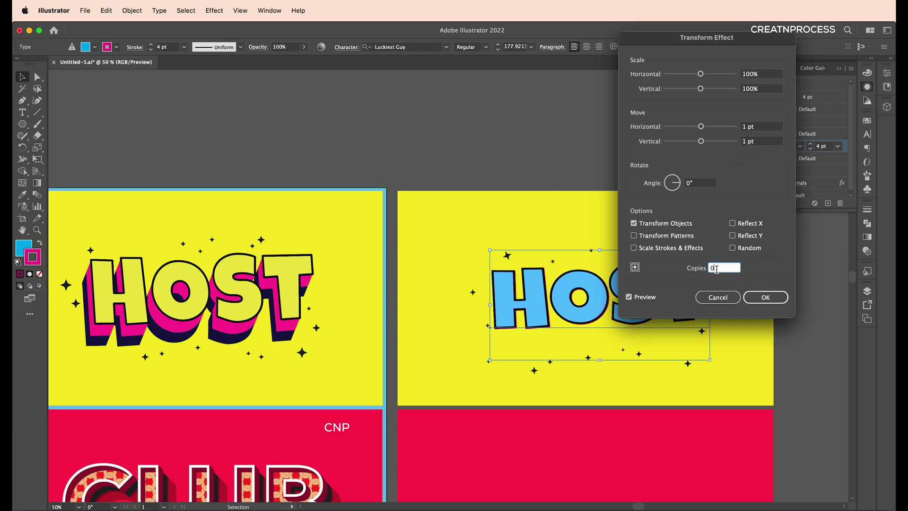
pyautogui.press('Up')
pyautogui.press('Up')
pyautogui.press('Up')
pyautogui.press('Up')
pyautogui.press('Up')
pyautogui.press('Up')
pyautogui.press('Up')
pyautogui.press('Up')
pyautogui.press('Up')
pyautogui.press('Up')
pyautogui.press('Up')
pyautogui.press('Up')
pyautogui.press('Up')
pyautogui.press('Up')
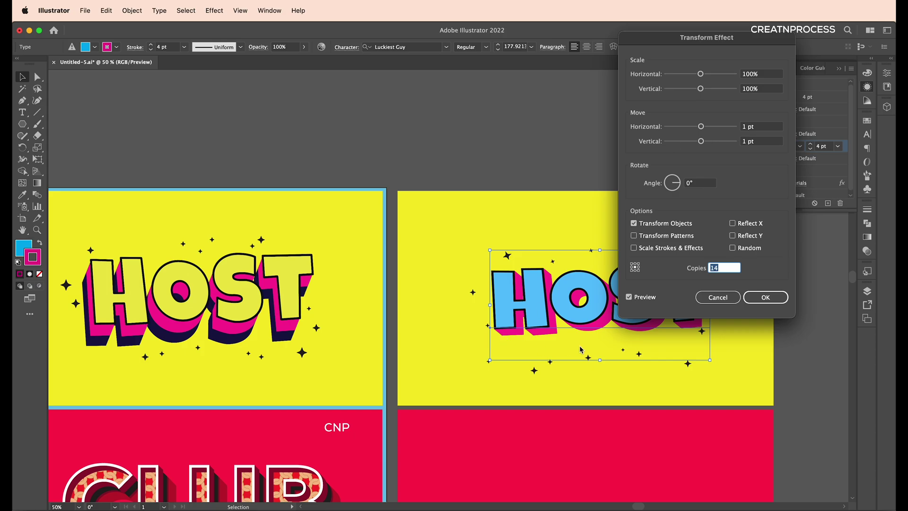
pyautogui.click(760, 142)
pyautogui.press('Down')
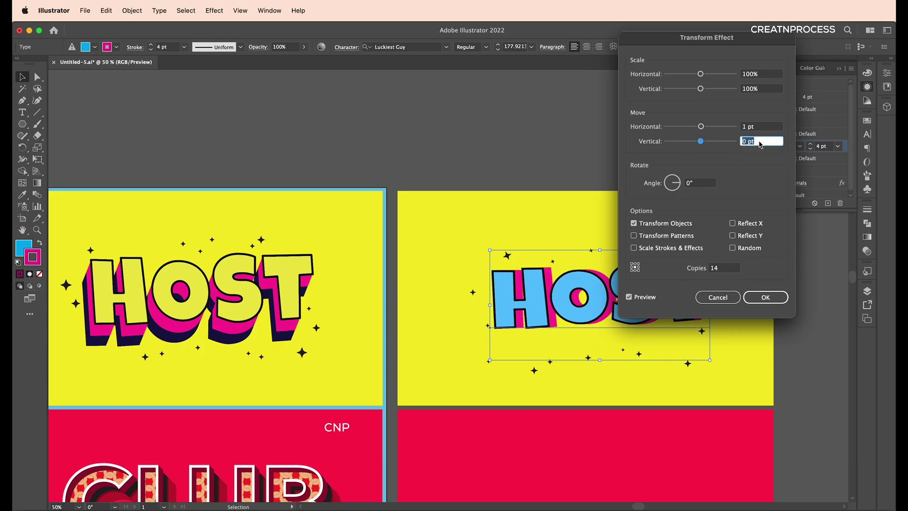
pyautogui.press('Up')
pyautogui.press('Up')
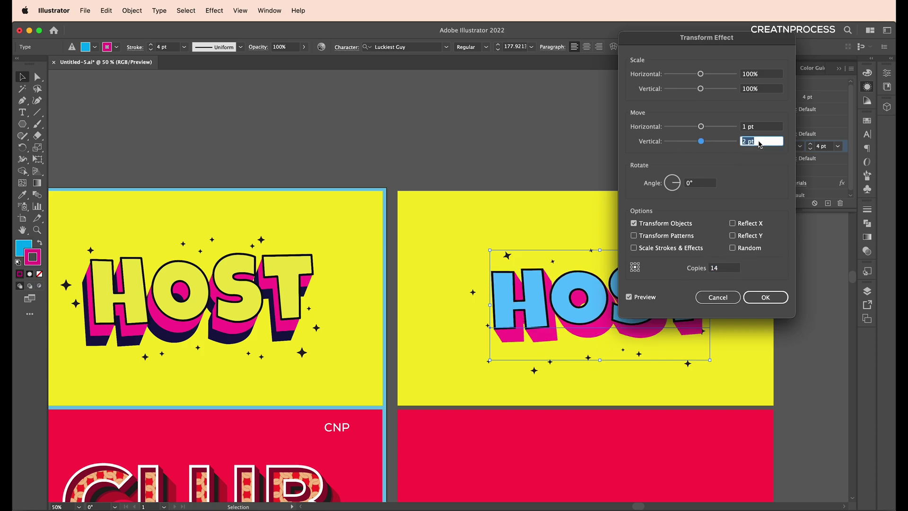
# Settle the offsets at -1 pt horizontal, 2 pt vertical, reduce copies to 10, and apply
pyautogui.click(759, 128)
pyautogui.press('Down')
pyautogui.press('Down')
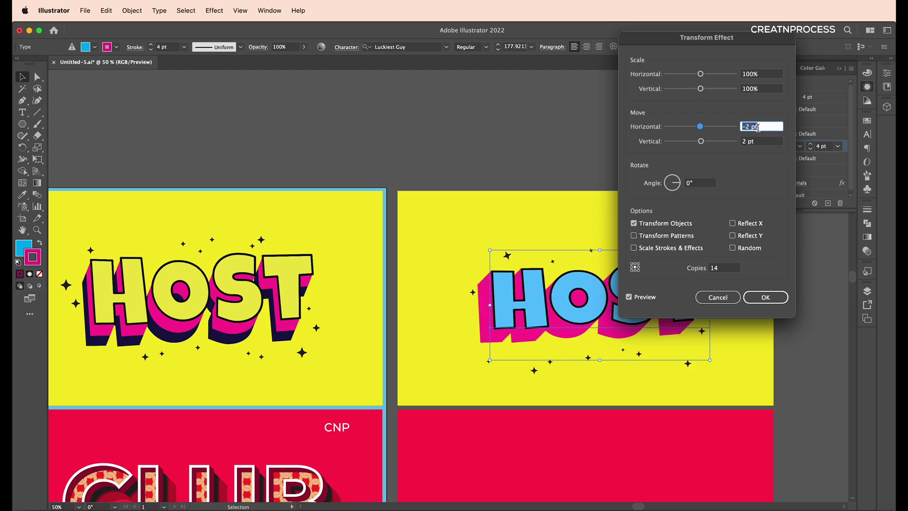
pyautogui.press('Up')
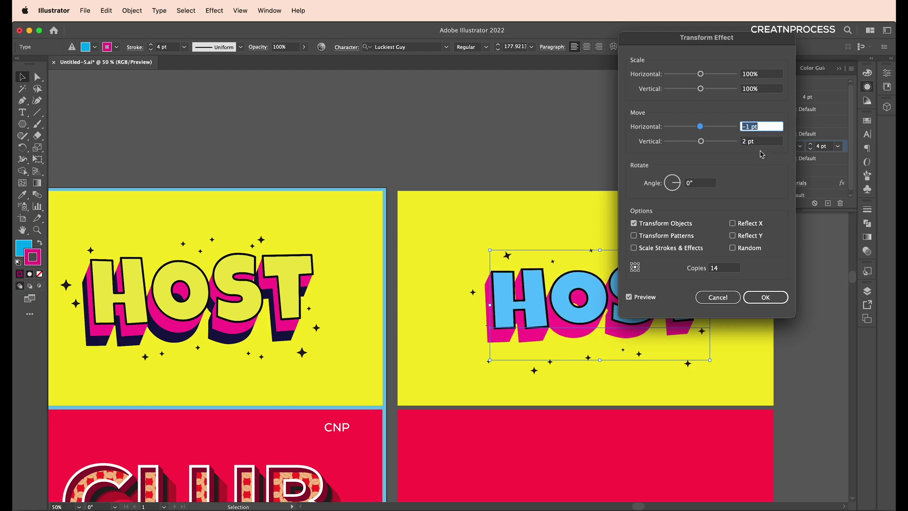
pyautogui.click(762, 143)
pyautogui.press('Down')
pyautogui.press('Down')
pyautogui.press('Up')
pyautogui.press('Up')
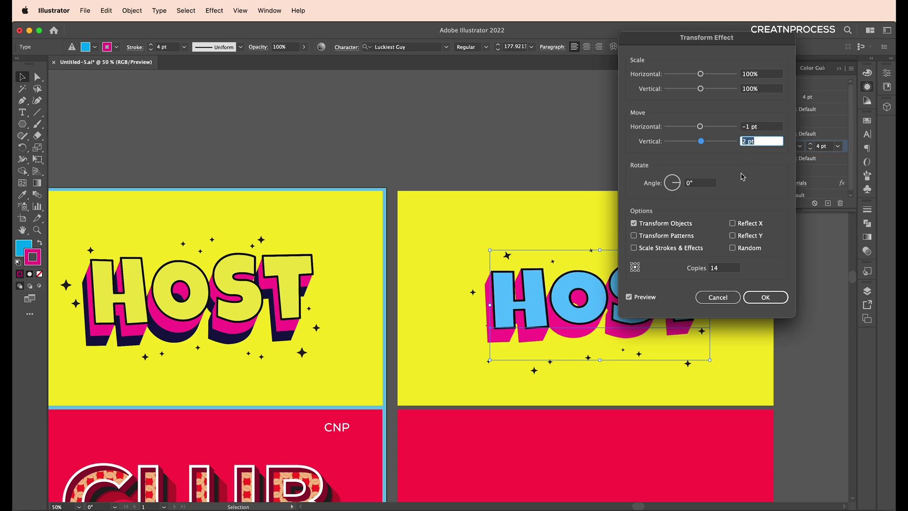
pyautogui.click(724, 270)
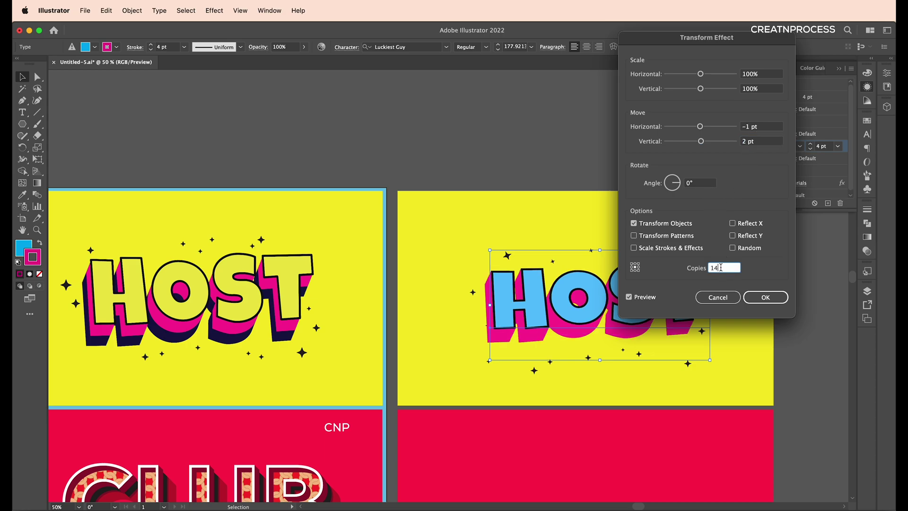
pyautogui.press('Down')
pyautogui.press('Down')
pyautogui.press('Down')
pyautogui.press('Down')
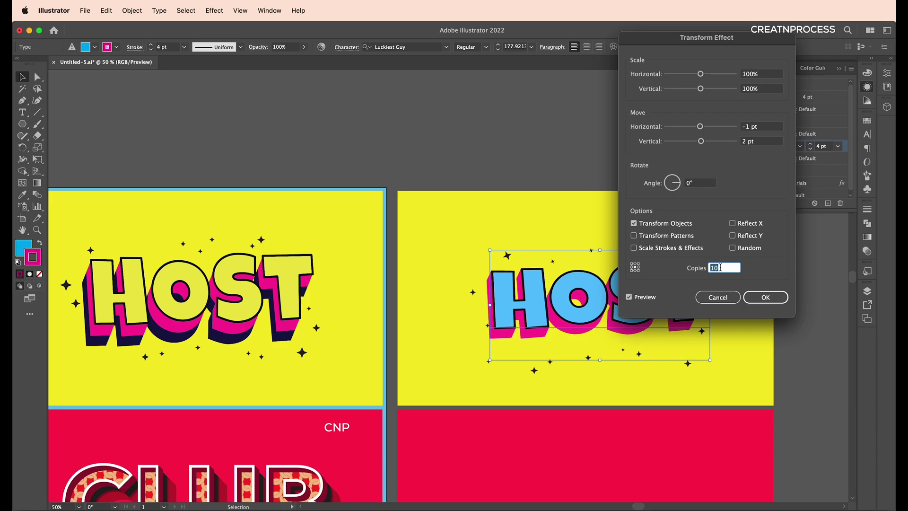
pyautogui.click(764, 297)
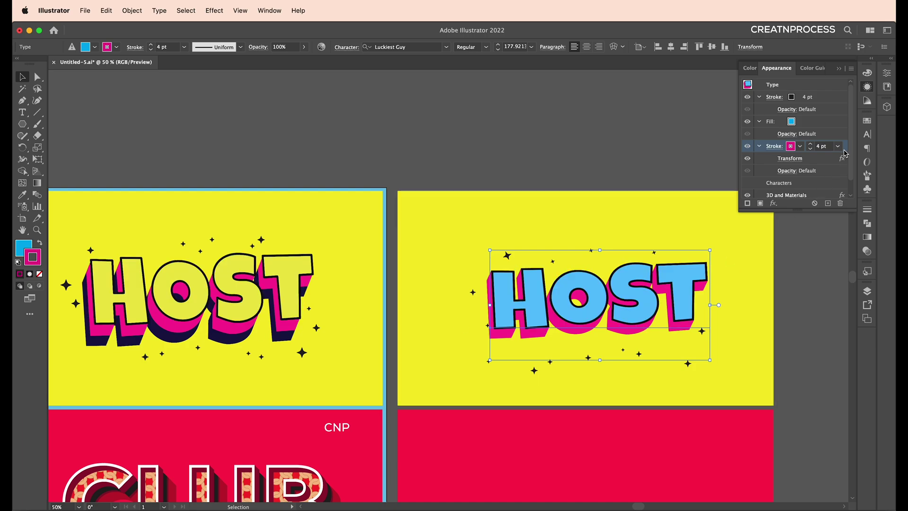
# Duplicate the magenta stroke and recolour the lower copy dark navy
pyautogui.click(759, 146)
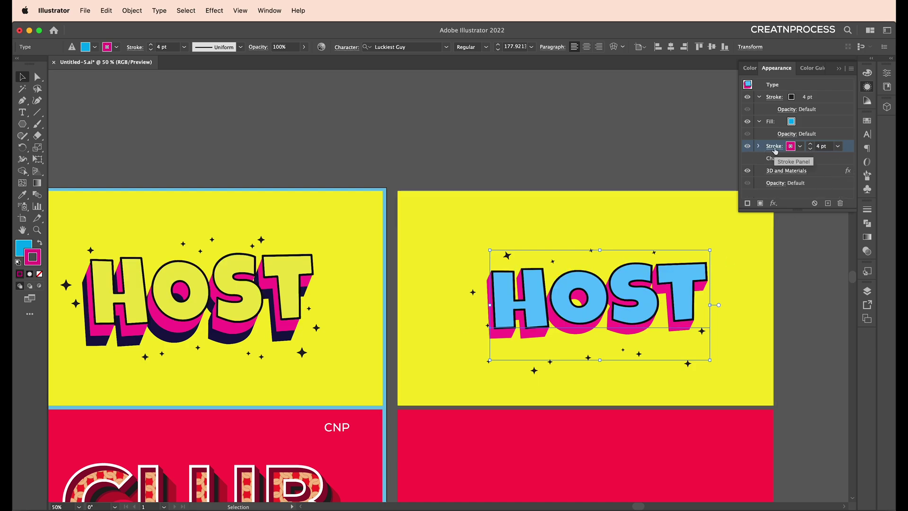
pyautogui.click(829, 204)
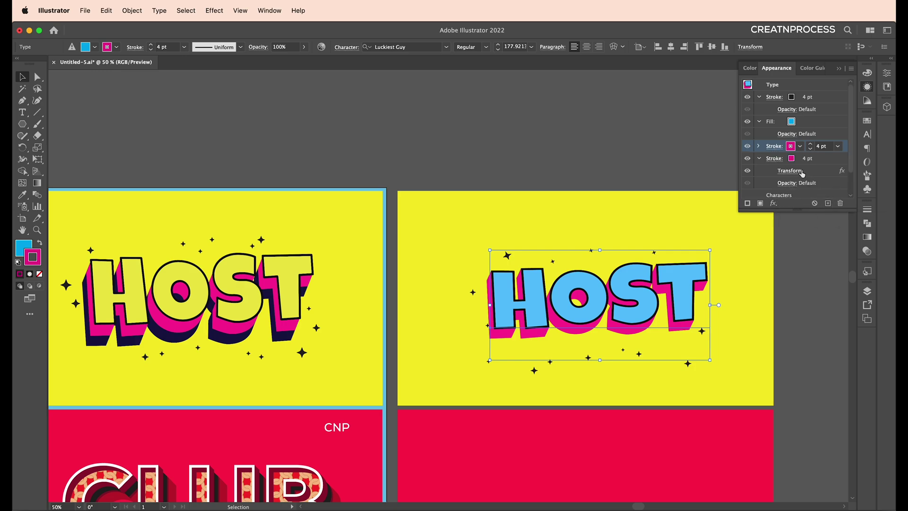
pyautogui.click(837, 159)
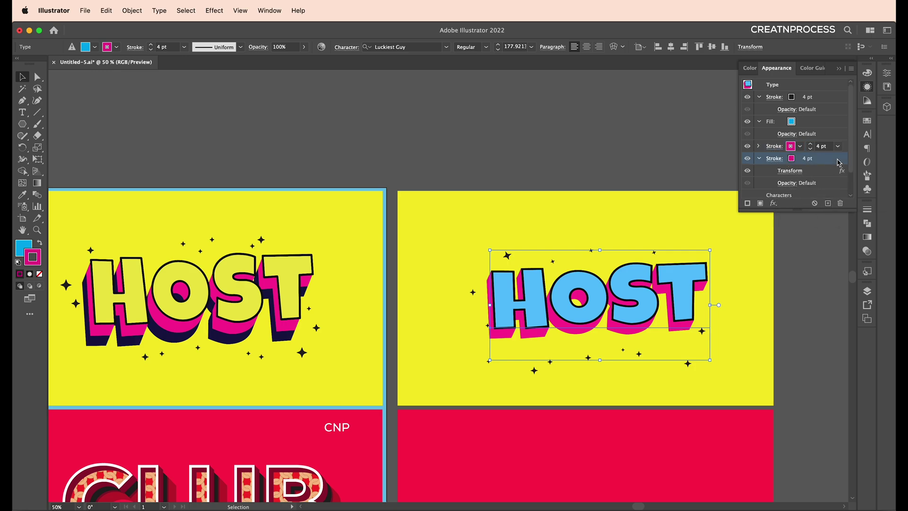
pyautogui.click(799, 160)
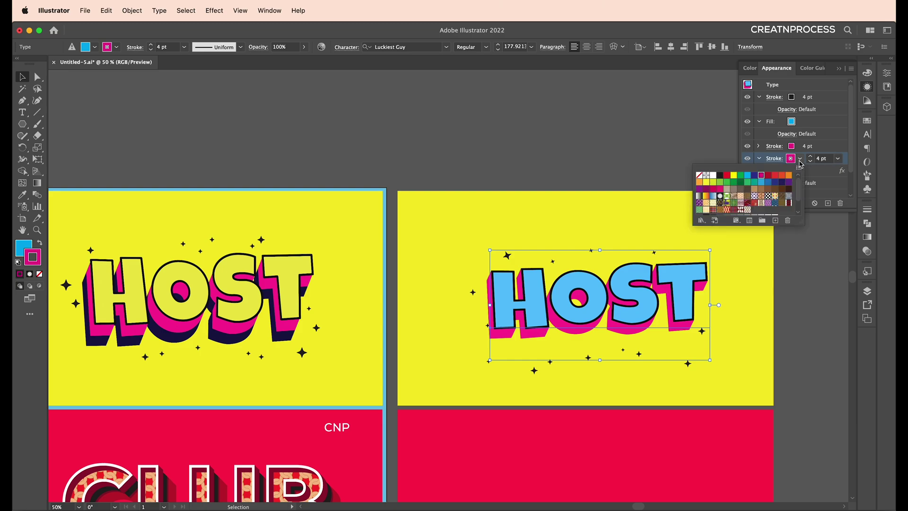
pyautogui.click(781, 182)
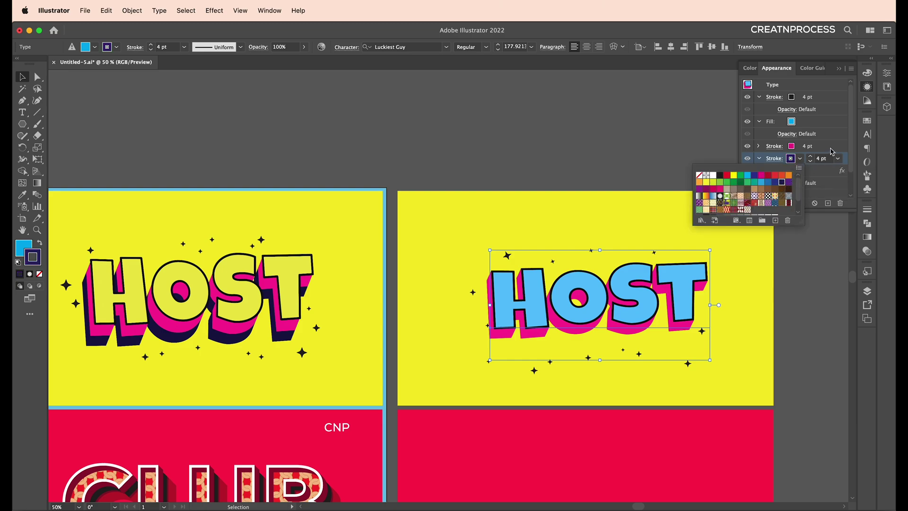
pyautogui.click(844, 161)
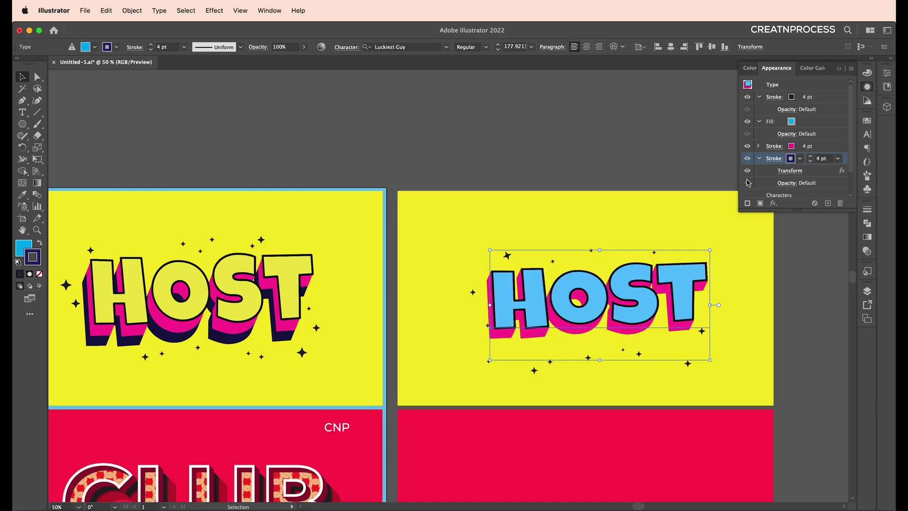
pyautogui.click(781, 150)
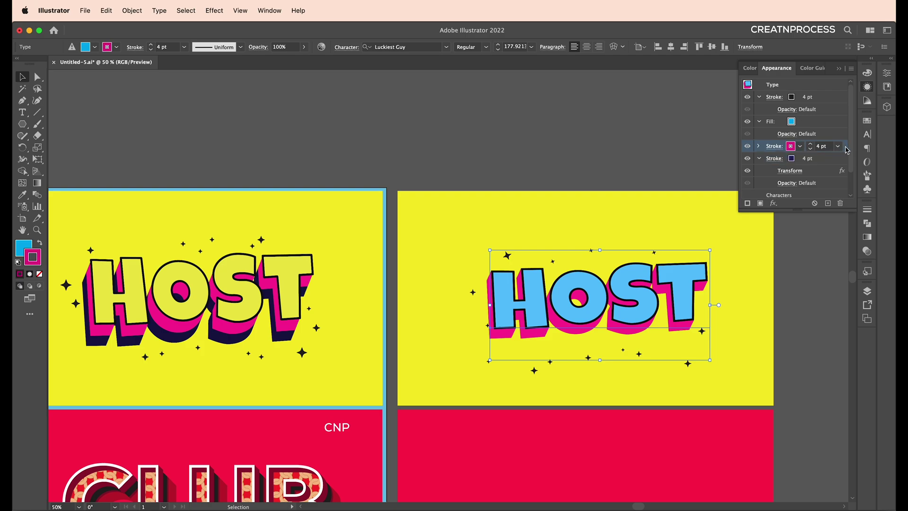
pyautogui.click(837, 161)
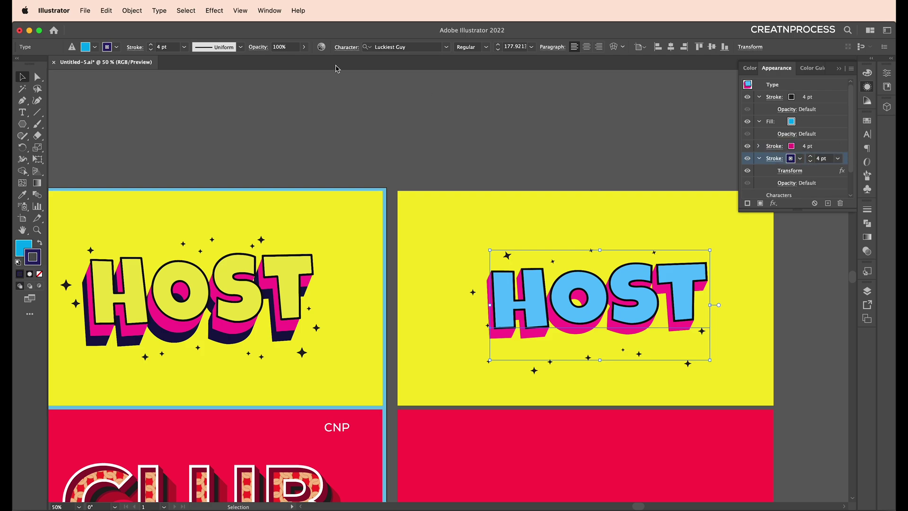
# Raise the navy stroke's Transform copies to 20 and apply
pyautogui.click(790, 171)
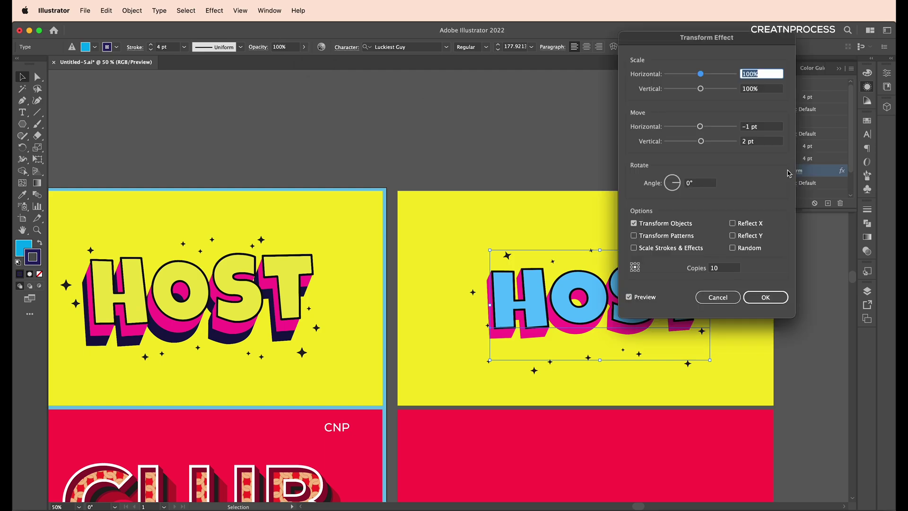
pyautogui.click(728, 268)
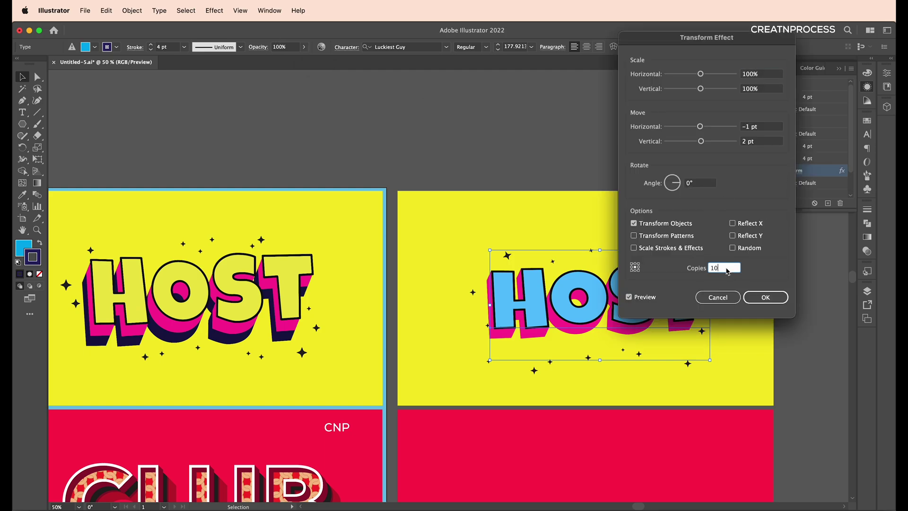
pyautogui.moveTo(724, 268); pyautogui.dragTo(701, 272)
pyautogui.write('2')
pyautogui.click(765, 297)
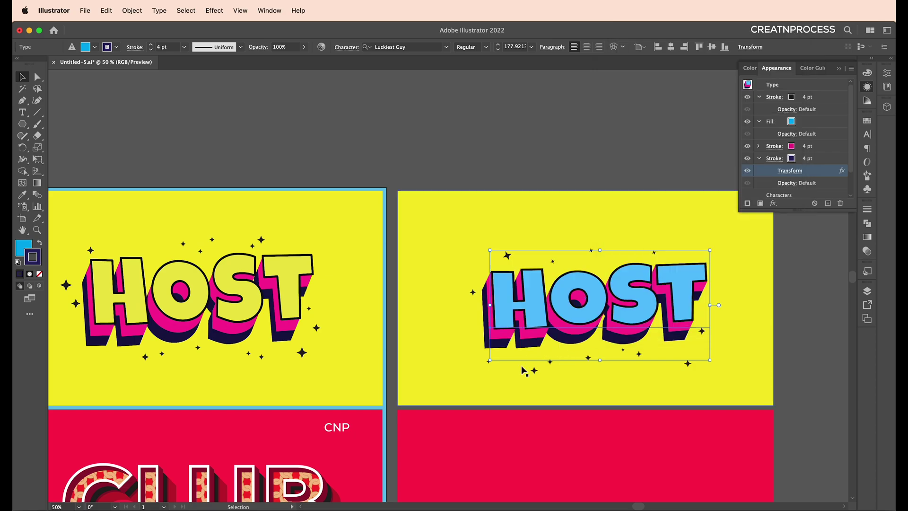
pyautogui.click(552, 162)
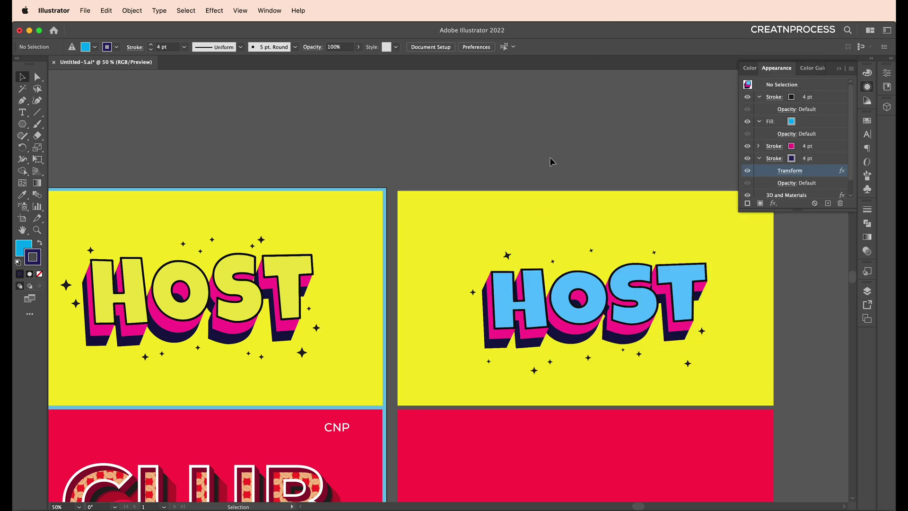
# Change the HOST text's fill from cyan to yellow
pyautogui.click(672, 295)
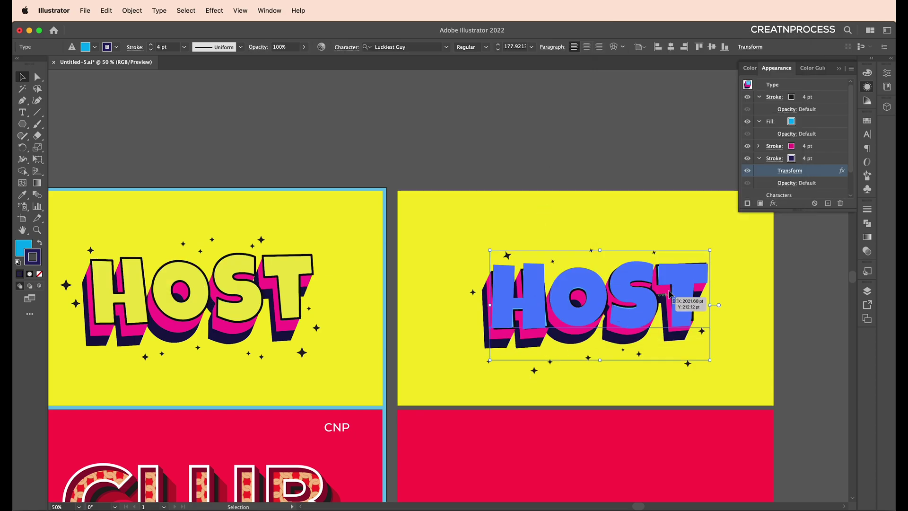
pyautogui.click(802, 123)
pyautogui.click(799, 122)
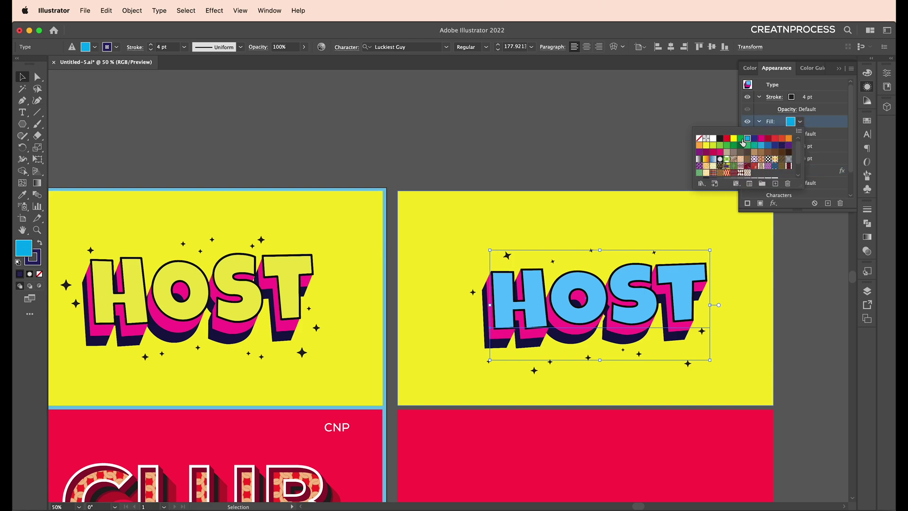
pyautogui.click(723, 147)
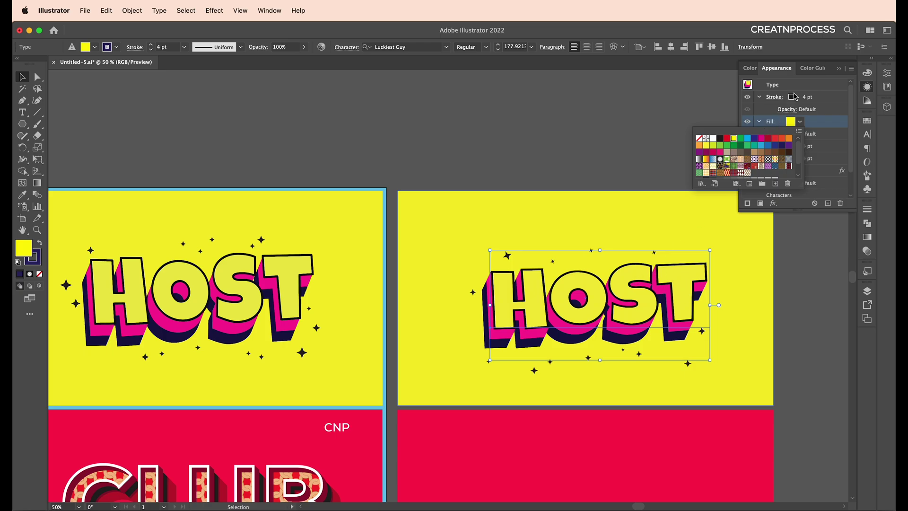
pyautogui.click(848, 100)
pyautogui.scroll(-2, 841, 100)
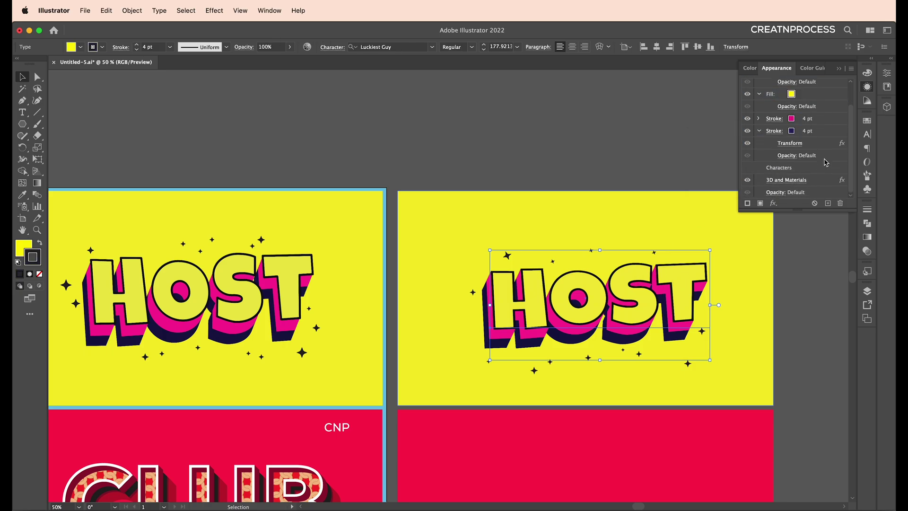
# Set HOST's 3D vertical-axis rotation to -10°, undoing an accidental text move
pyautogui.click(795, 183)
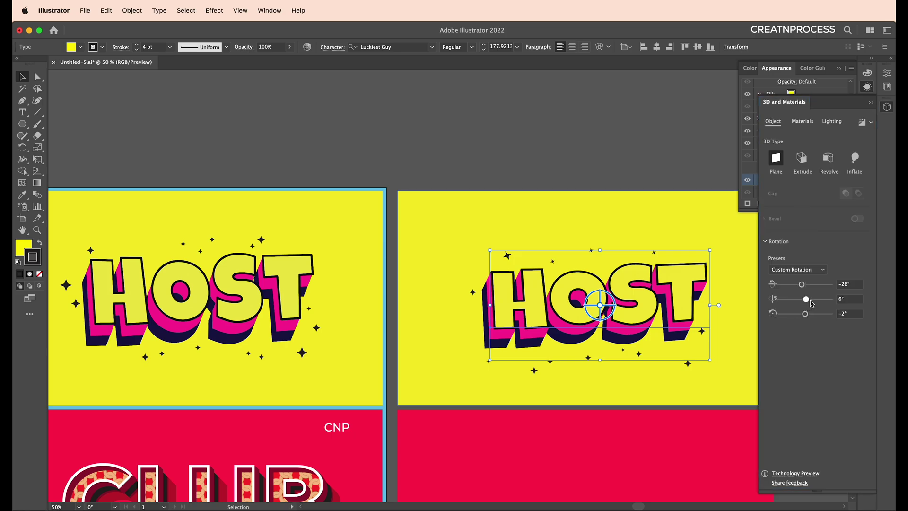
pyautogui.moveTo(814, 303); pyautogui.dragTo(807, 301)
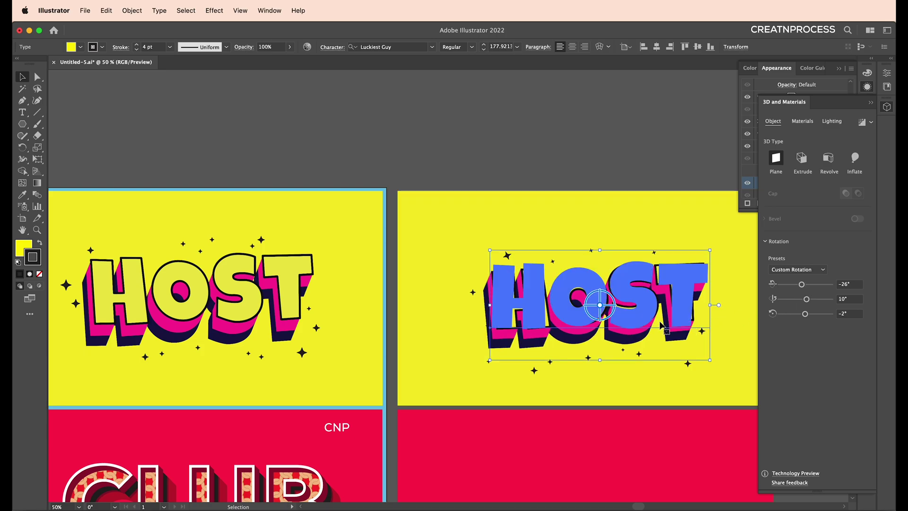
pyautogui.click(647, 175)
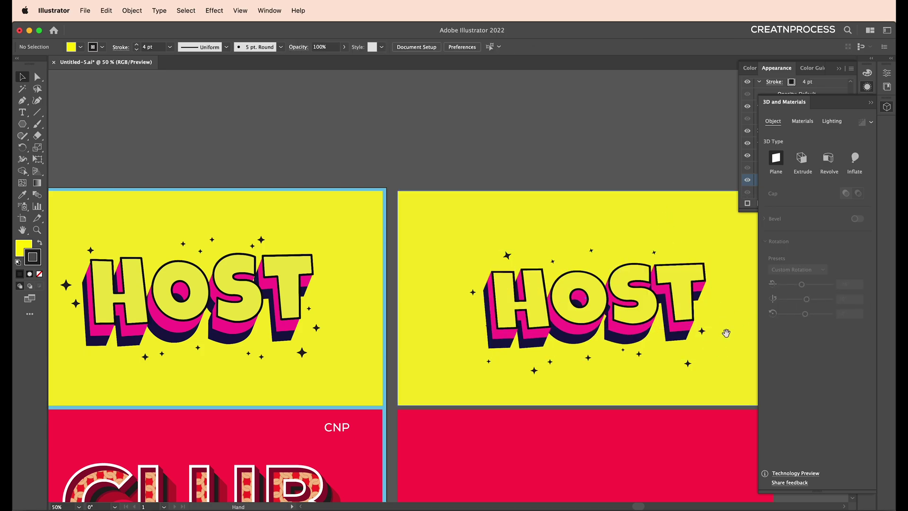
pyautogui.scroll(-2, 726, 328)
pyautogui.hscroll(2, 725, 329)
pyautogui.scroll(2, 463, 242)
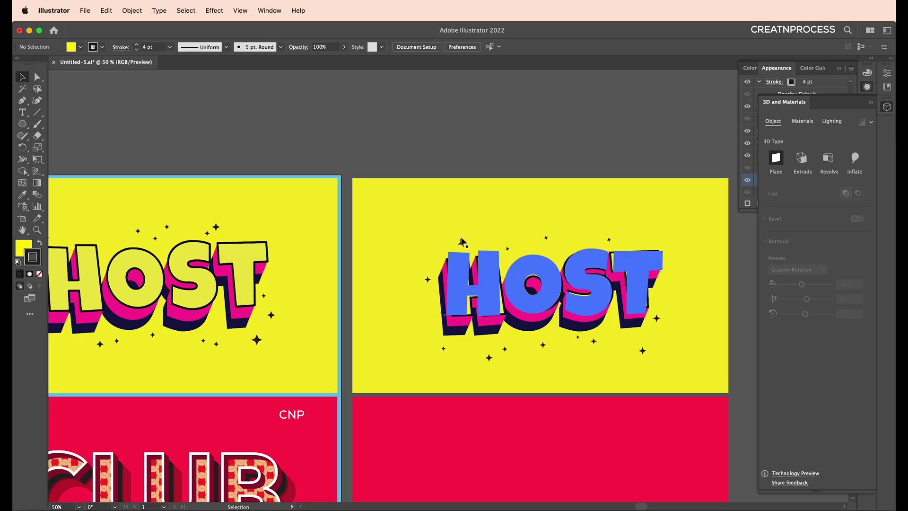
pyautogui.scroll(2, 461, 238)
pyautogui.moveTo(462, 251); pyautogui.dragTo(481, 217)
pyautogui.press('super+z')
# Draw an eight-sided polygon above the HOST letters
pyautogui.click(491, 216)
pyautogui.scroll(2, 475, 217)
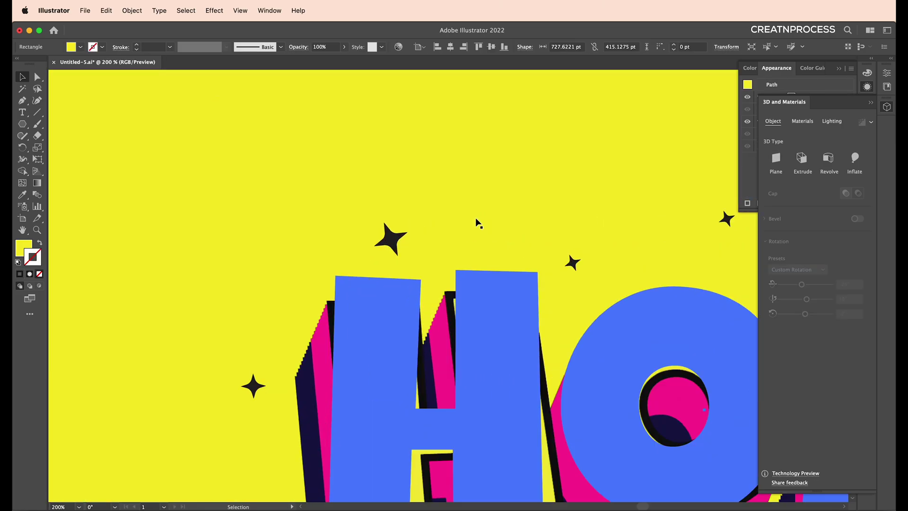
pyautogui.moveTo(424, 162); pyautogui.dragTo(428, 244)
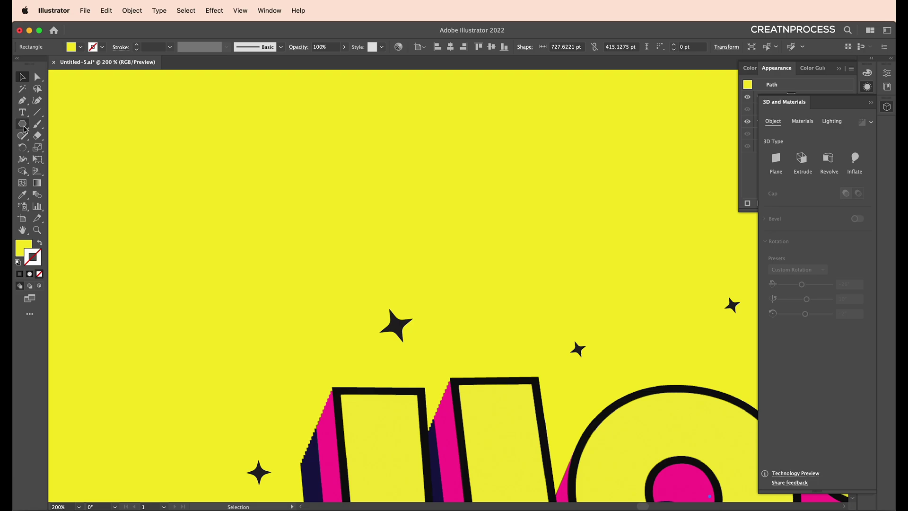
pyautogui.click(23, 126)
pyautogui.click(71, 159)
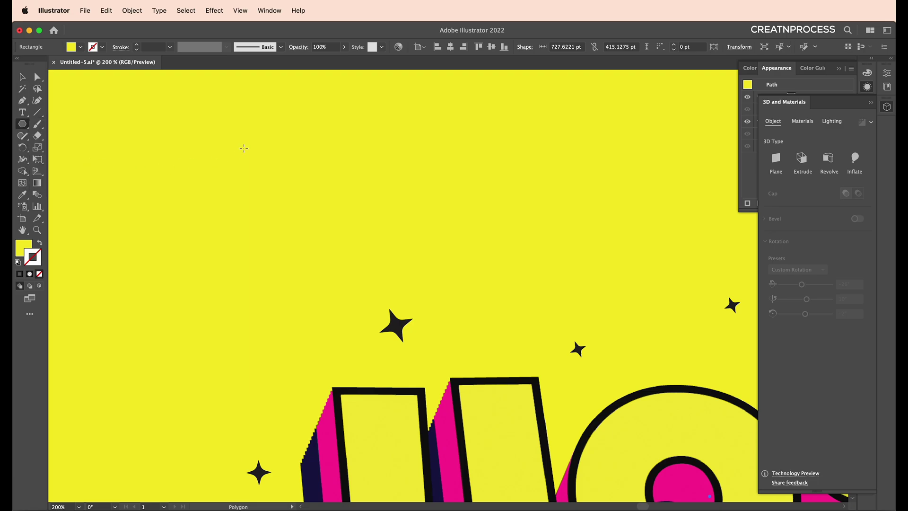
pyautogui.click(369, 218)
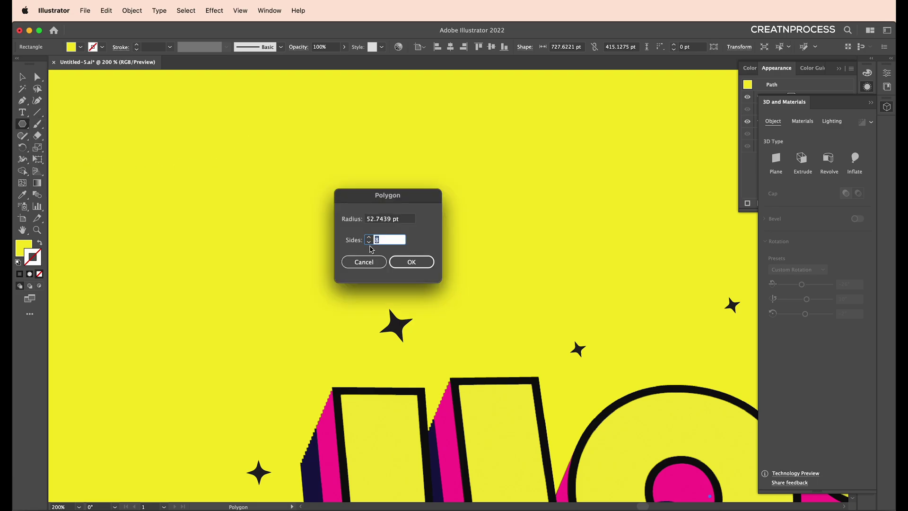
pyautogui.click(412, 262)
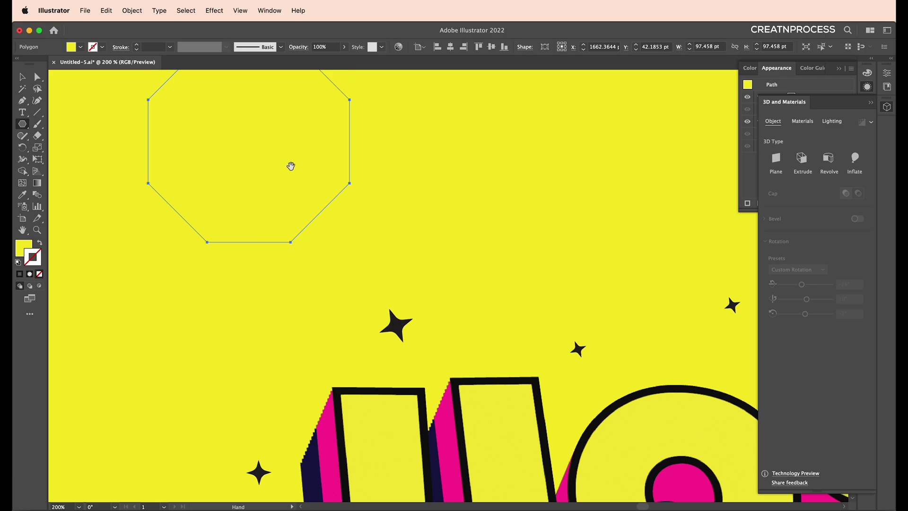
pyautogui.moveTo(290, 166); pyautogui.dragTo(291, 283)
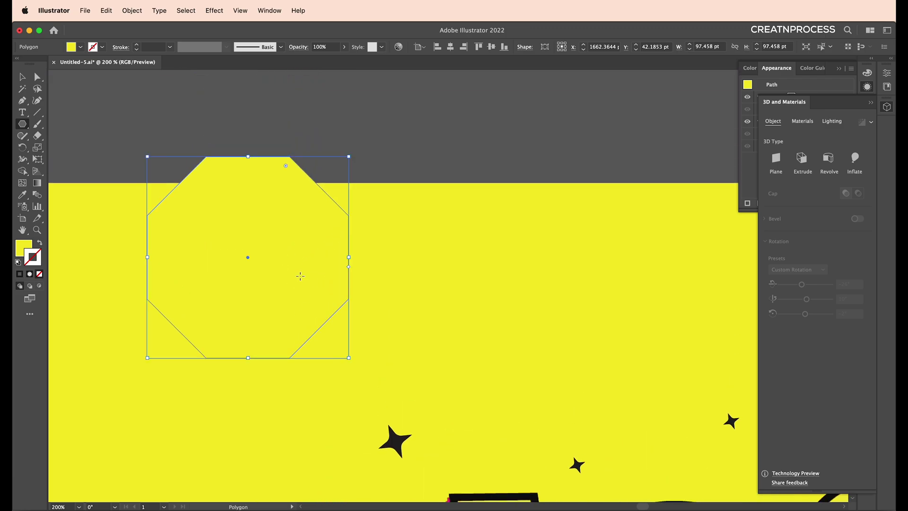
# Free-distort the octagon's anchors into a four-pointed star with rounded inner corners
pyautogui.click(37, 77)
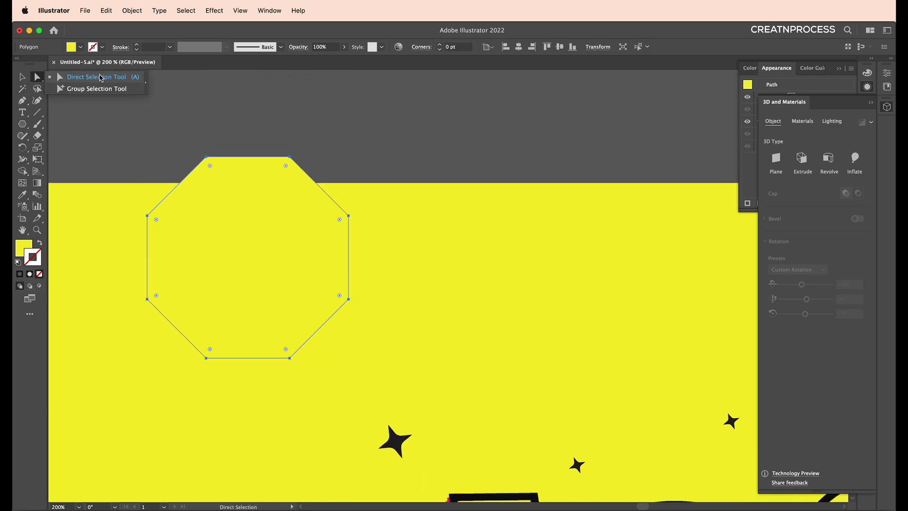
pyautogui.click(349, 257)
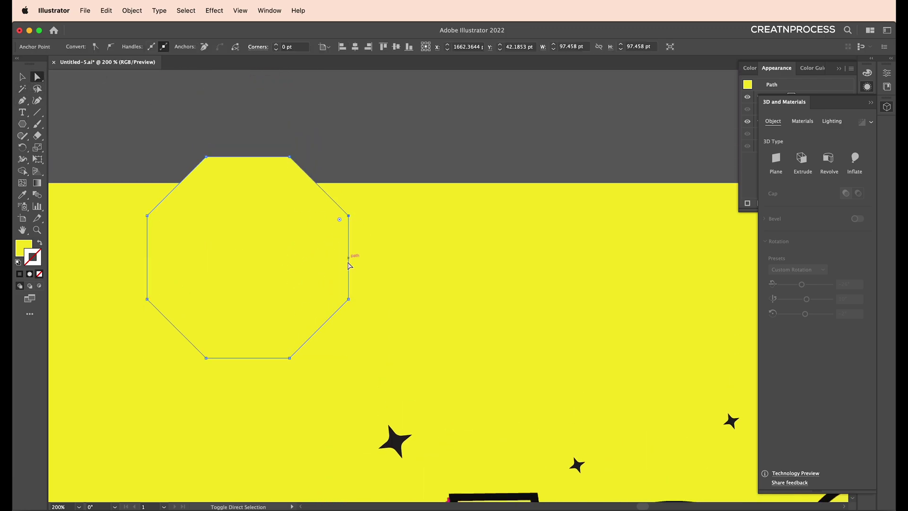
pyautogui.keyDown('shift'); pyautogui.click(290, 358); pyautogui.keyUp('shift')
pyautogui.keyDown('shift'); pyautogui.click(147, 299); pyautogui.keyUp('shift')
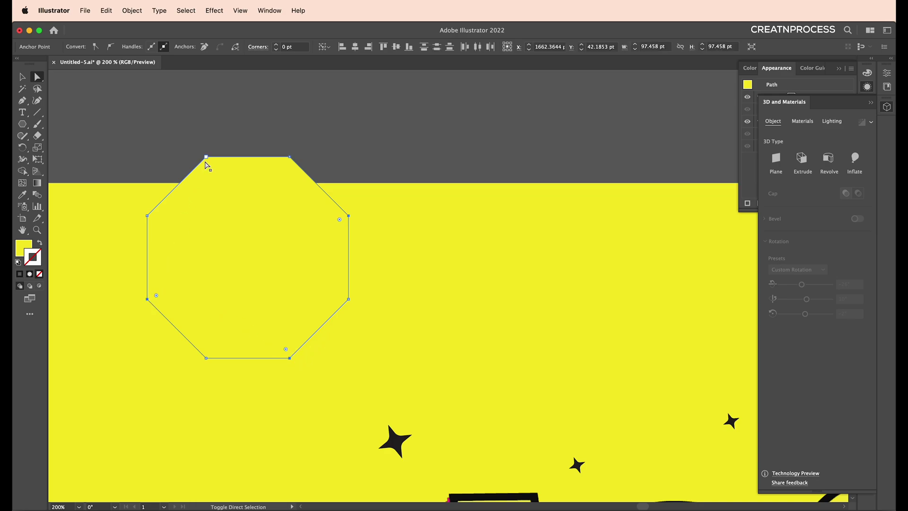
pyautogui.click(37, 159)
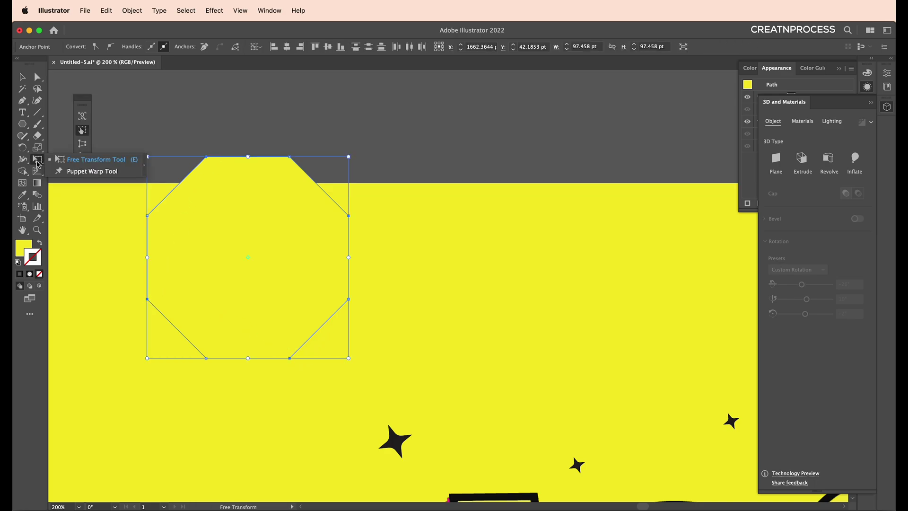
pyautogui.click(73, 161)
pyautogui.click(80, 130)
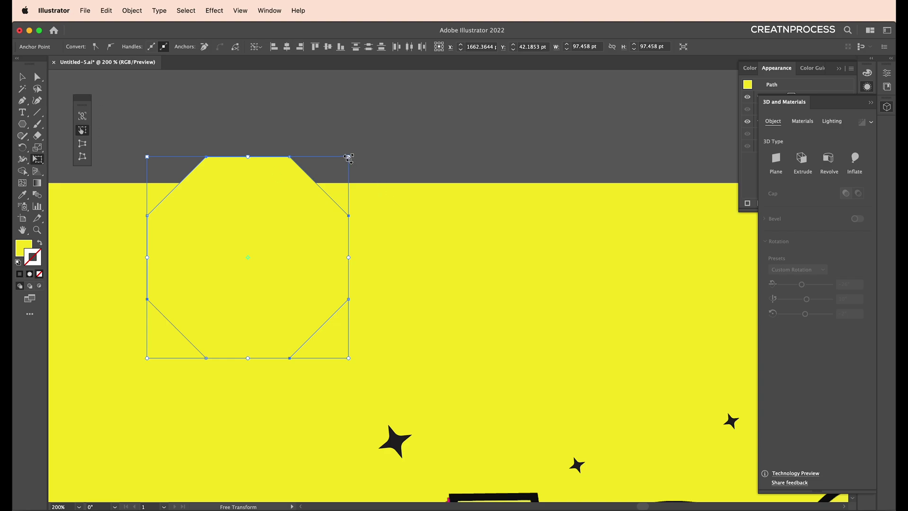
pyautogui.moveTo(348, 158); pyautogui.dragTo(284, 250)
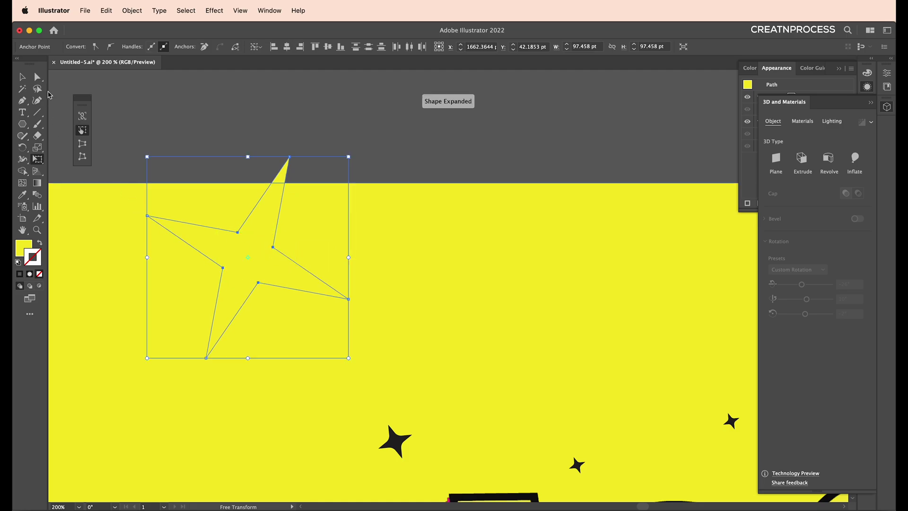
pyautogui.press('a')
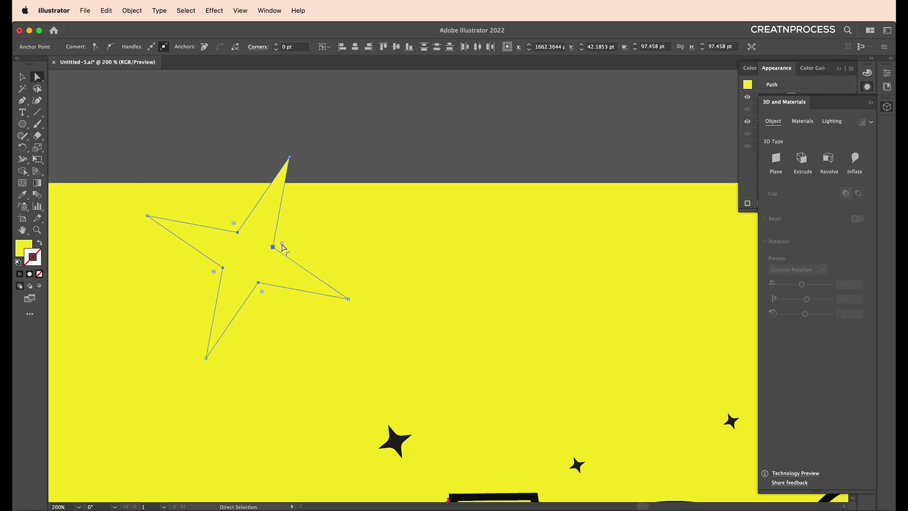
pyautogui.moveTo(282, 243); pyautogui.dragTo(328, 236)
# Make the star black with no stroke, shrink it to about 10.5 pt, and place it above HOST
pyautogui.press('v')
pyautogui.scroll(-1, 307, 241)
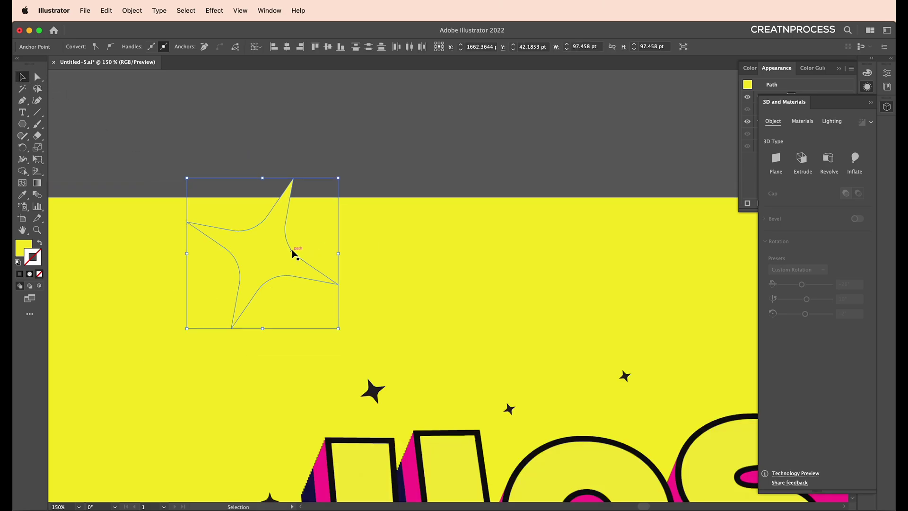
pyautogui.press('i')
pyautogui.click(376, 390)
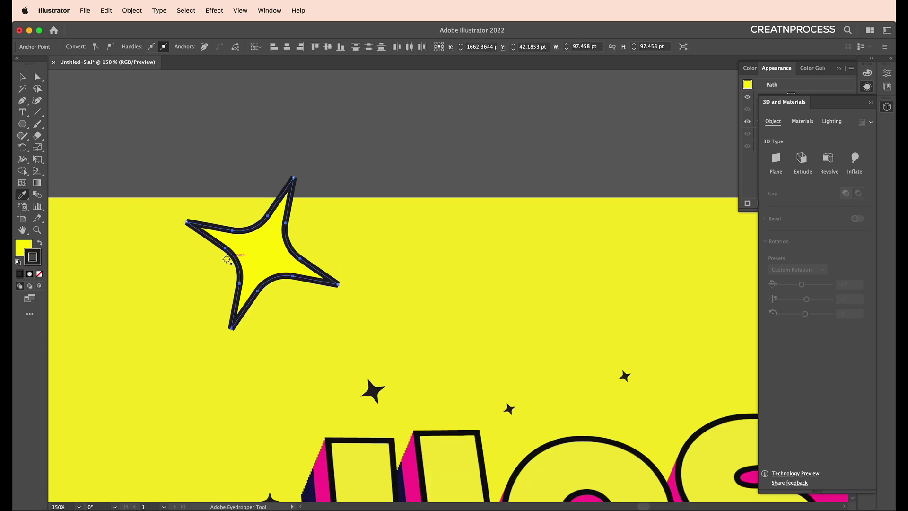
pyautogui.click(40, 243)
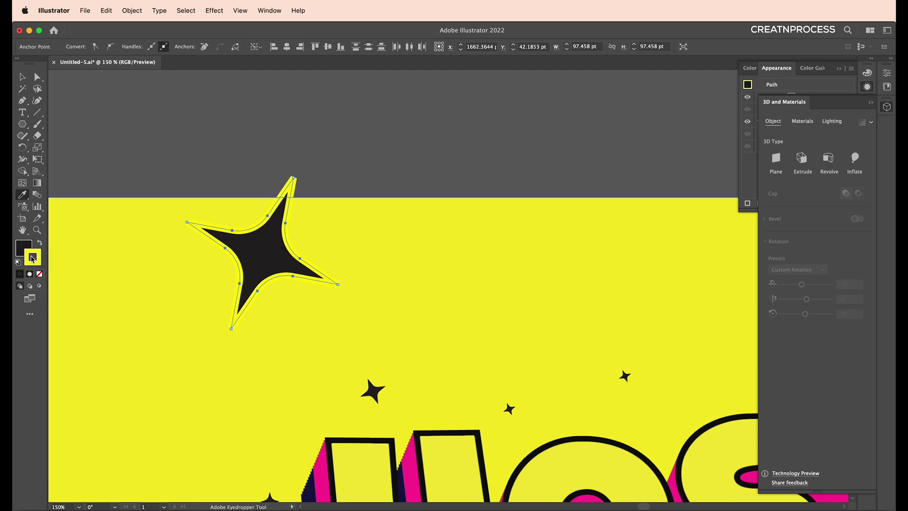
pyautogui.click(39, 274)
pyautogui.press('v')
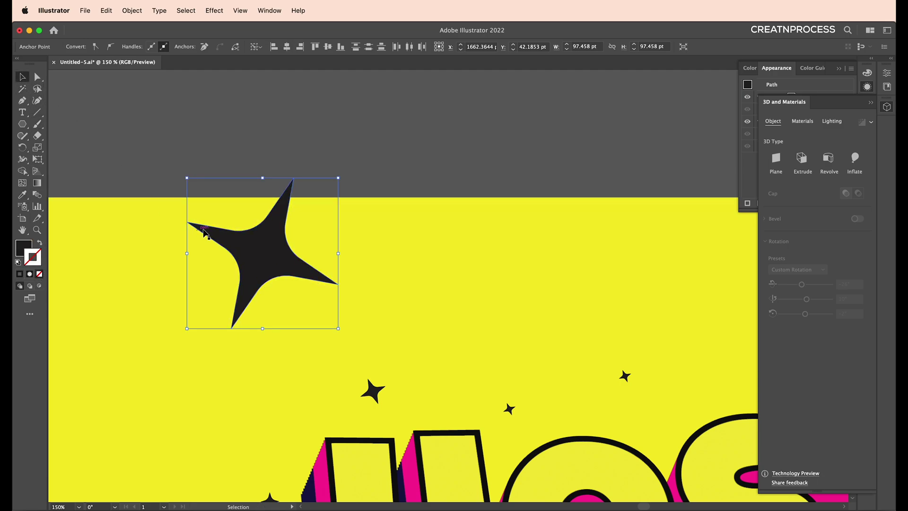
pyautogui.moveTo(341, 178); pyautogui.dragTo(203, 316)
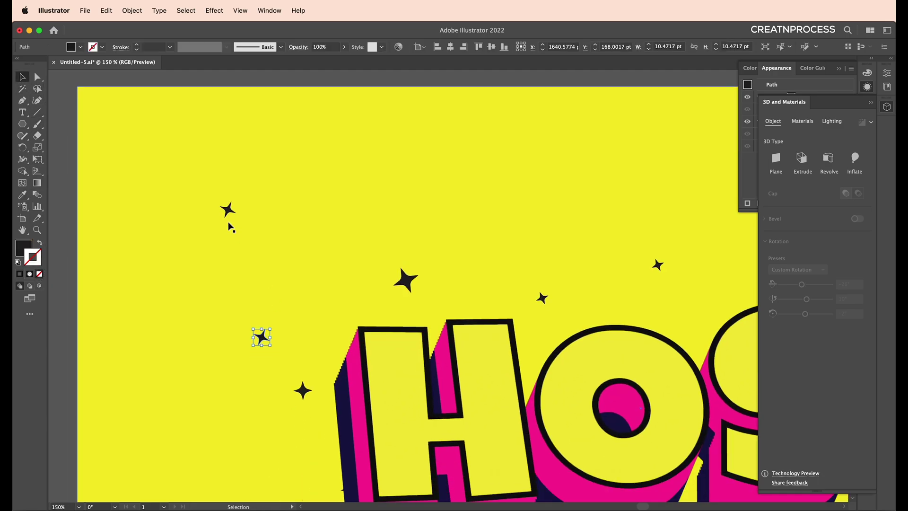
pyautogui.moveTo(229, 212); pyautogui.dragTo(519, 239)
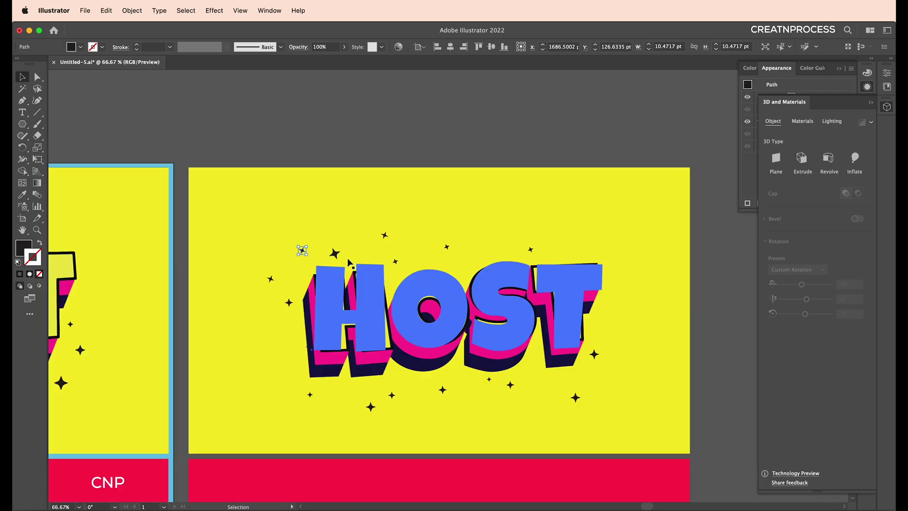
pyautogui.scroll(2, 347, 257)
pyautogui.scroll(-1, 425, 307)
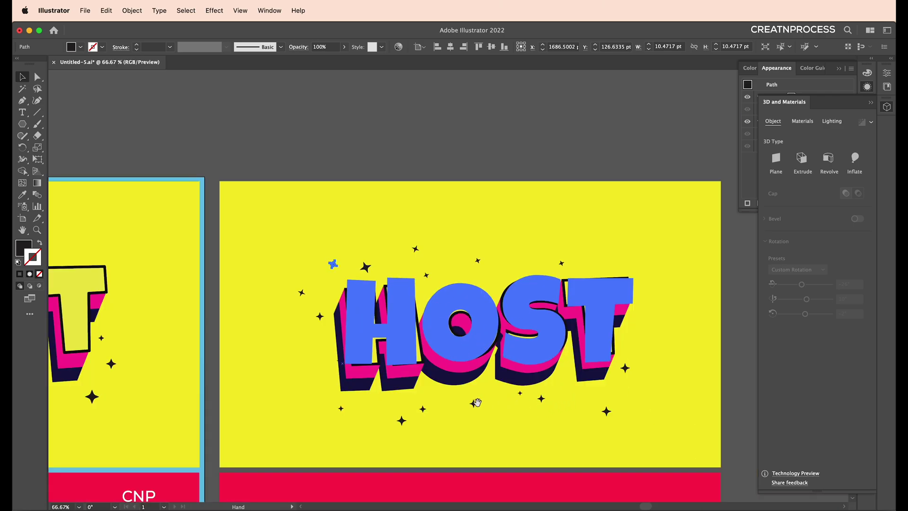
pyautogui.scroll(-2, 567, 401)
pyautogui.scroll(-1, 529, 351)
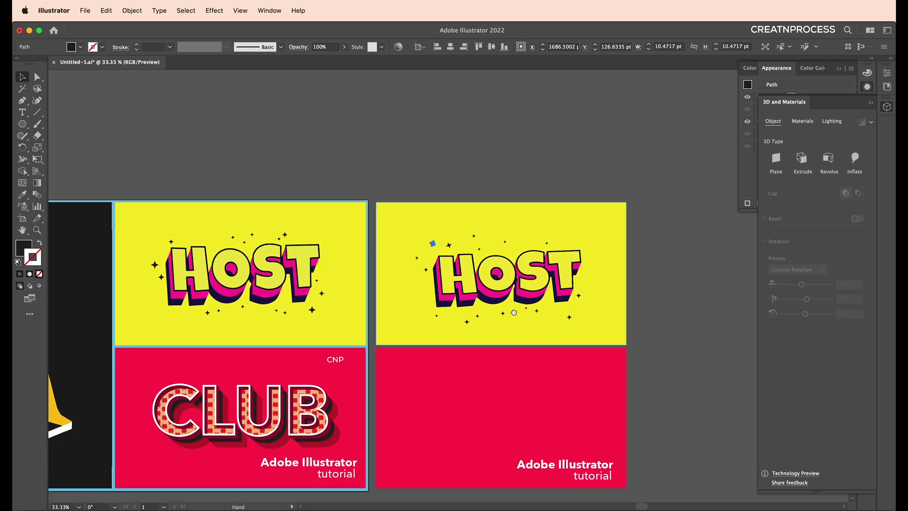
pyautogui.scroll(-3, 616, 300)
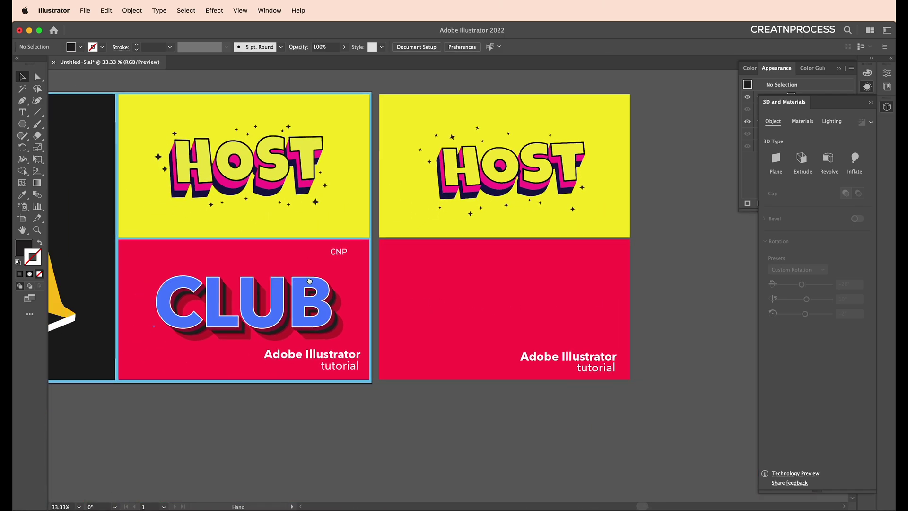
pyautogui.scroll(1, 309, 281)
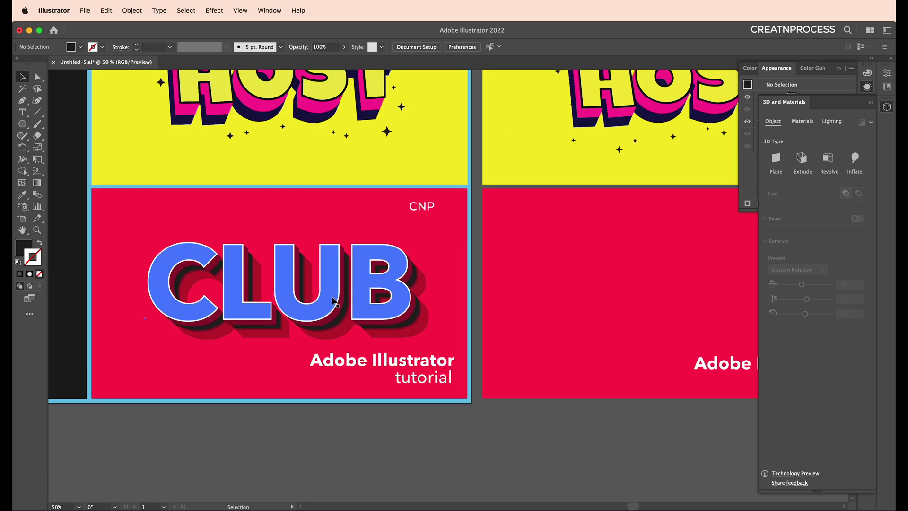
pyautogui.scroll(1, 326, 393)
pyautogui.scroll(1, 307, 369)
pyautogui.scroll(2, 341, 307)
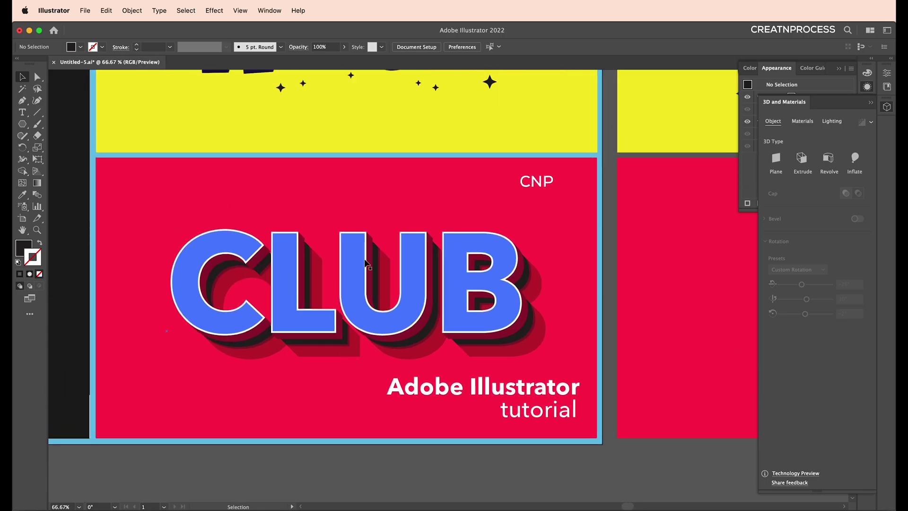
pyautogui.scroll(2, 362, 283)
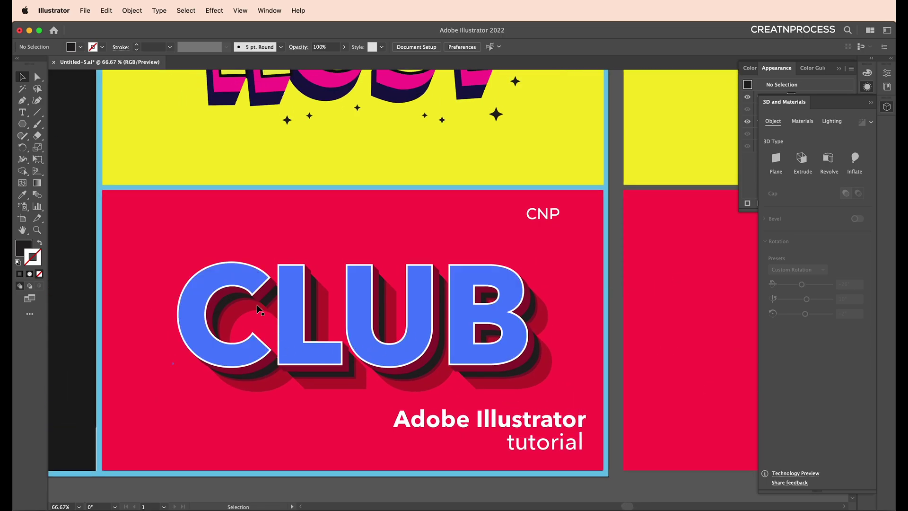
pyautogui.scroll(1, 244, 311)
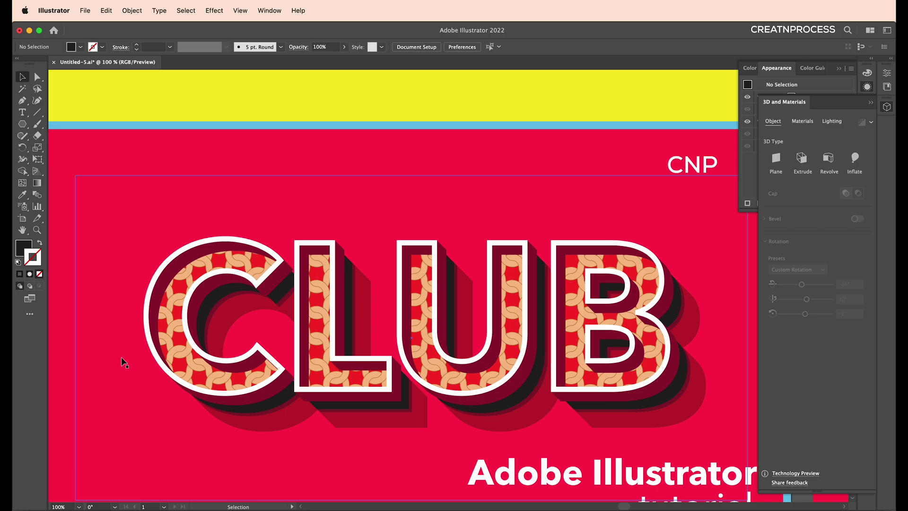
# Type CLUB on the empty red artboard and search the fonts for AVENIR NEXT
pyautogui.scroll(-4, 140, 347)
pyautogui.moveTo(168, 349); pyautogui.dragTo(232, 320)
pyautogui.scroll(1, 326, 308)
pyautogui.press('t')
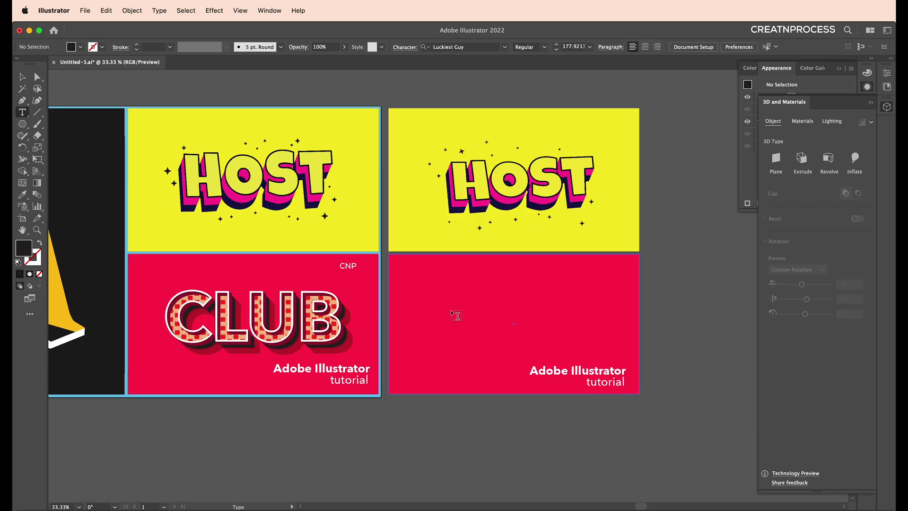
pyautogui.click(451, 312)
pyautogui.write('CLUB')
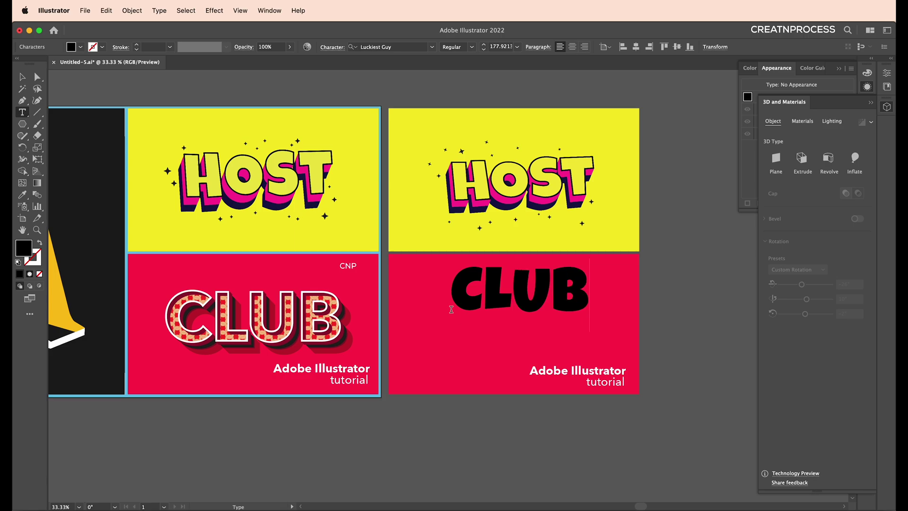
pyautogui.press('Escape')
pyautogui.click(370, 46)
pyautogui.write('A')
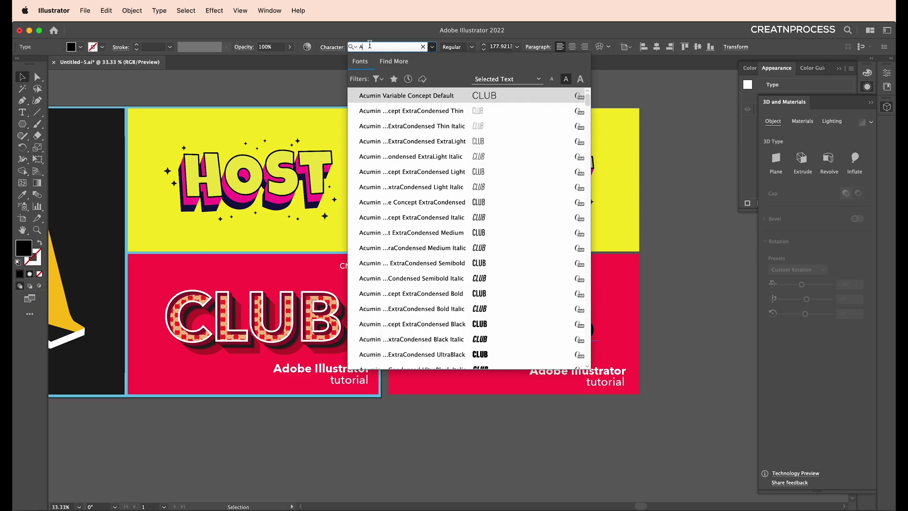
pyautogui.write('VENIR NEXT')
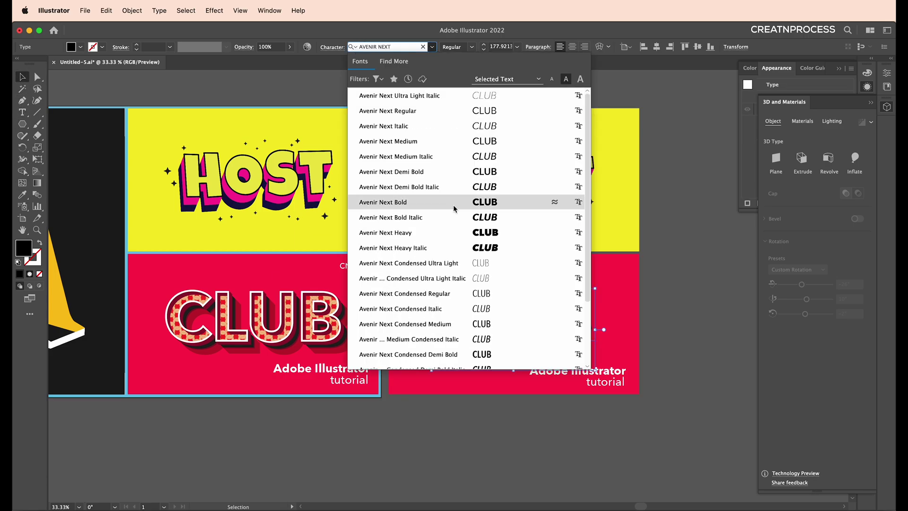
# Set the CLUB text in Avenir Next Bold
pyautogui.click(453, 208)
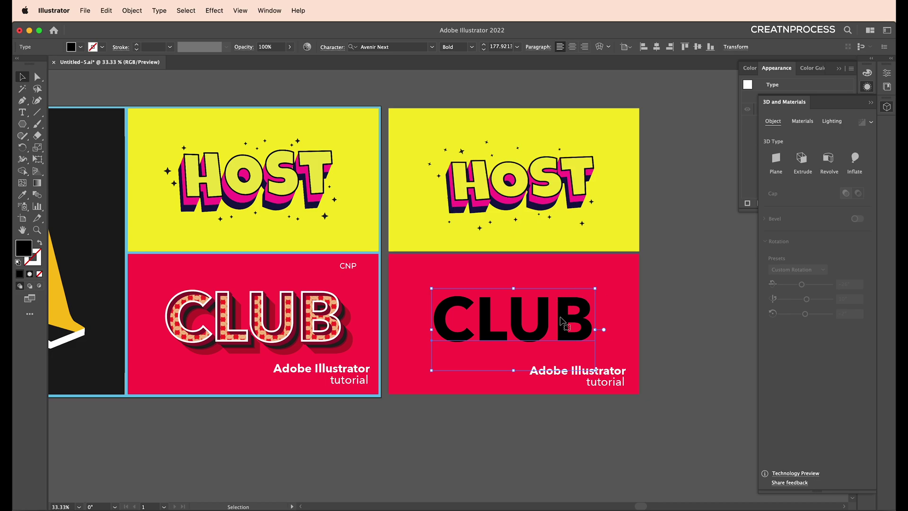
pyautogui.scroll(2, 593, 307)
pyautogui.moveTo(450, 326); pyautogui.dragTo(537, 326)
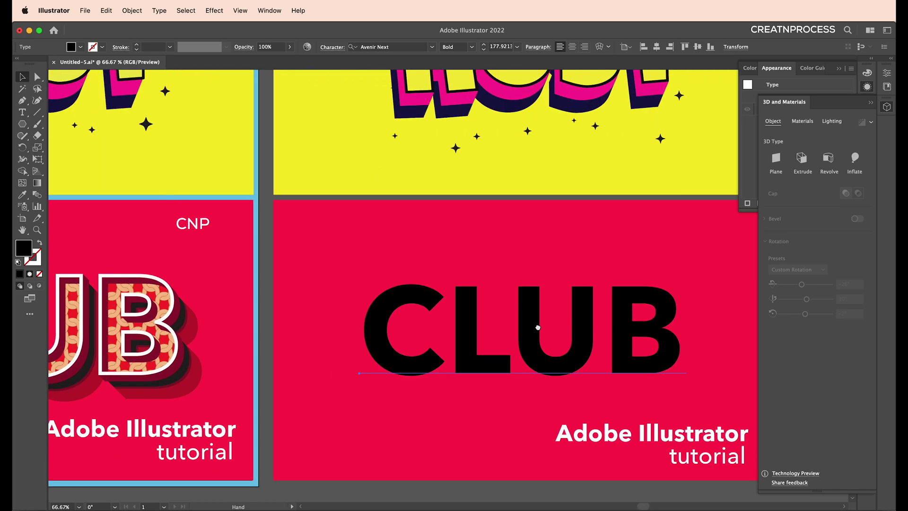
pyautogui.scroll(-1, 529, 333)
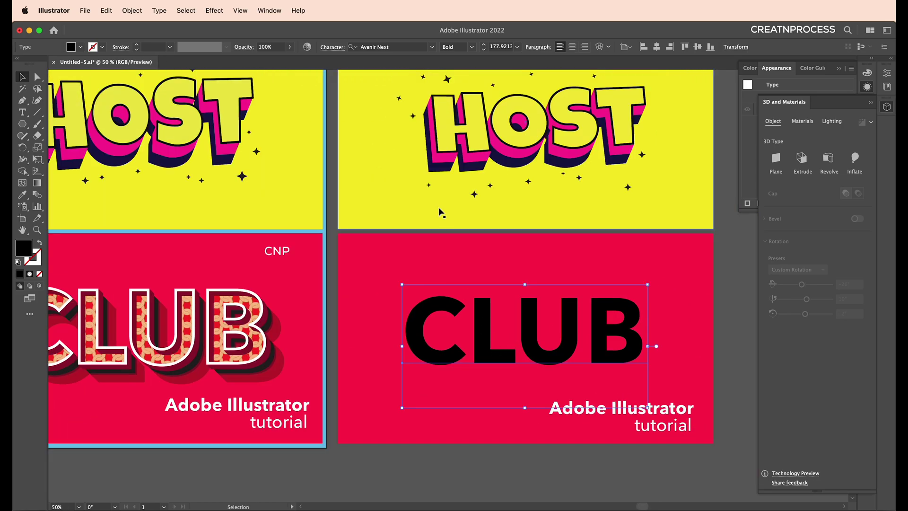
# Tighten CLUB's letter spacing slightly and enlarge it to about 205 pt
pyautogui.click(330, 47)
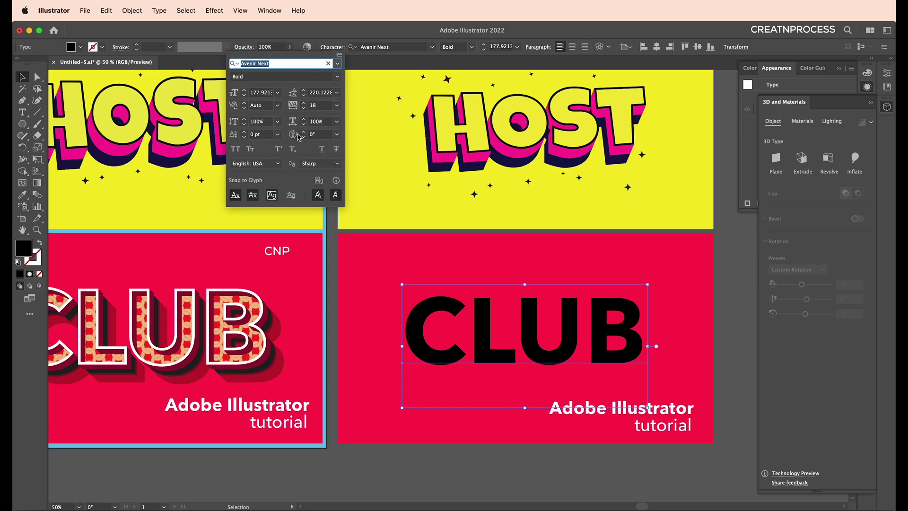
pyautogui.click(319, 106)
pyautogui.press('Down')
pyautogui.press('Up')
pyautogui.press('Up')
pyautogui.press('Up')
pyautogui.press('Up')
pyautogui.press('Up')
pyautogui.press('Up')
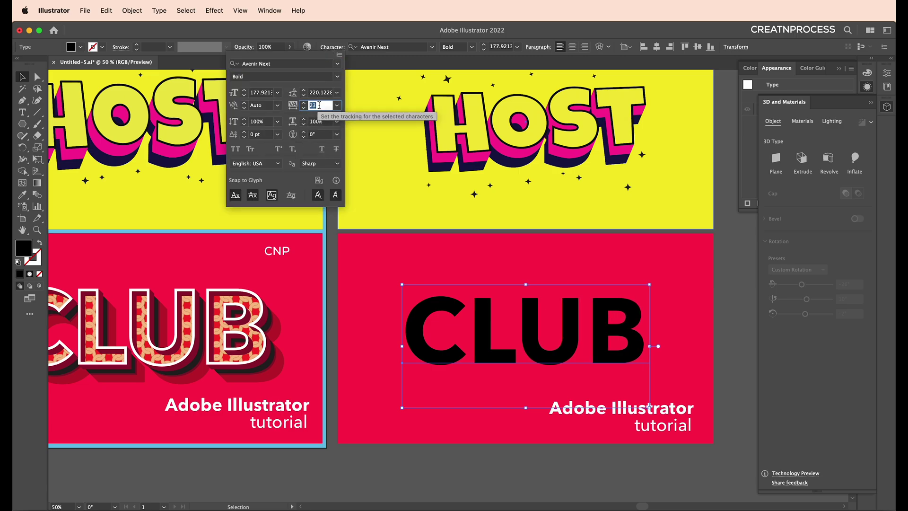
pyautogui.press('Down')
pyautogui.press('Down')
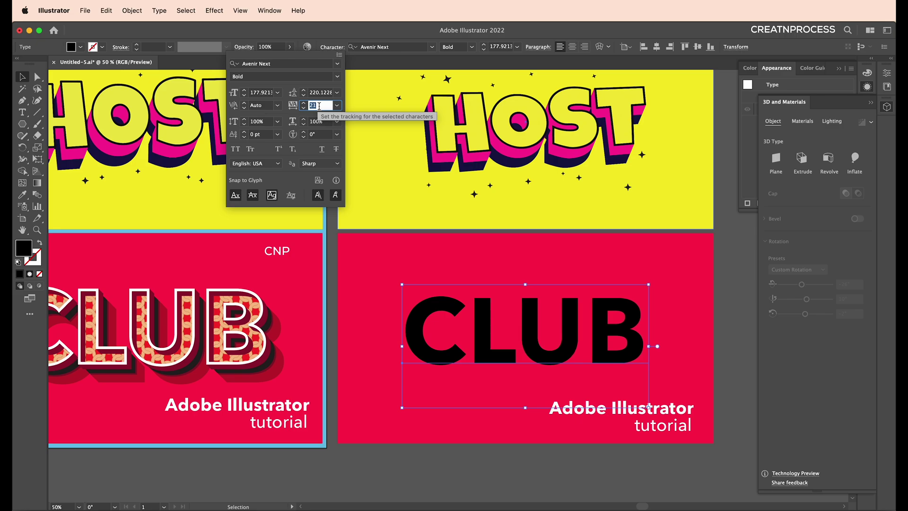
pyautogui.press('Down')
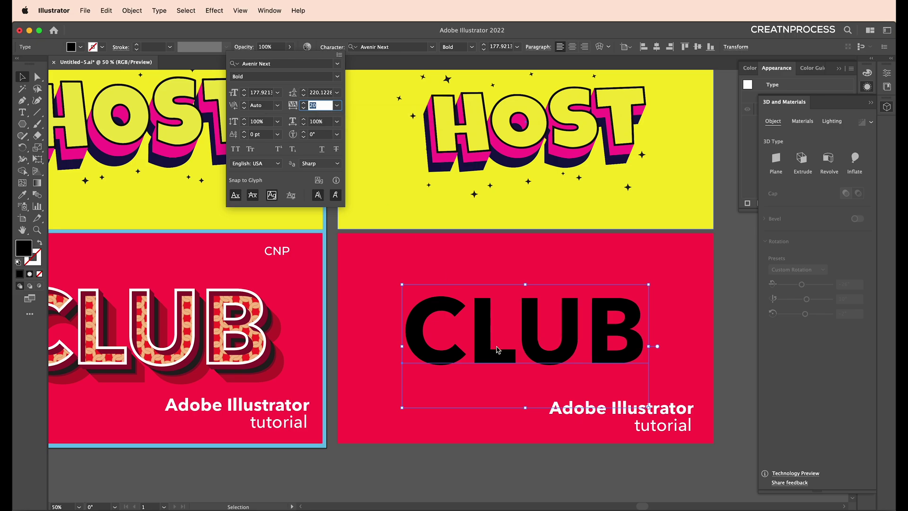
pyautogui.press('Return')
pyautogui.moveTo(525, 284); pyautogui.dragTo(525, 266)
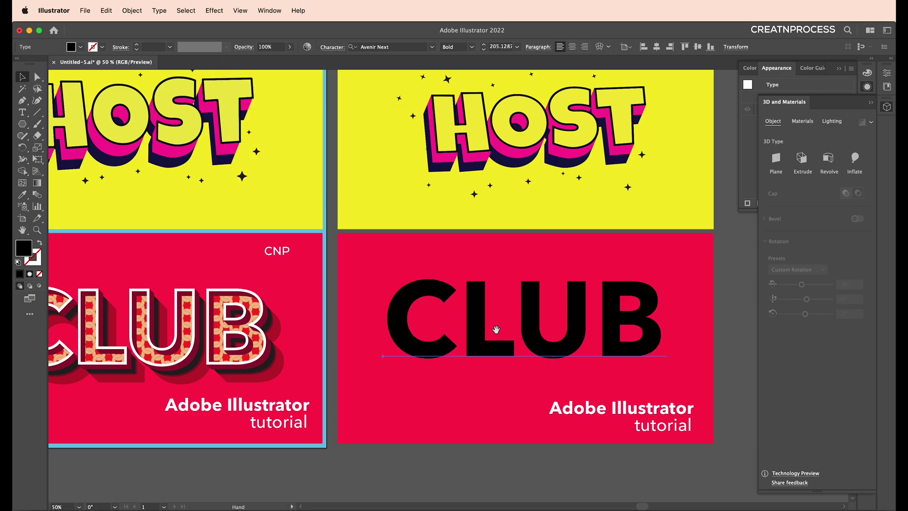
pyautogui.moveTo(496, 330); pyautogui.dragTo(513, 326)
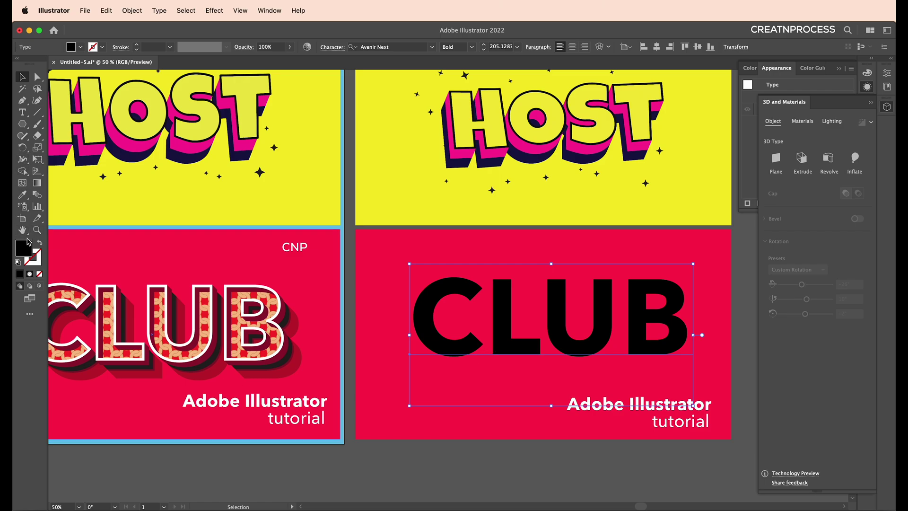
# Remove the fill from the right CLUB text and bring up its appearance settings
pyautogui.click(39, 274)
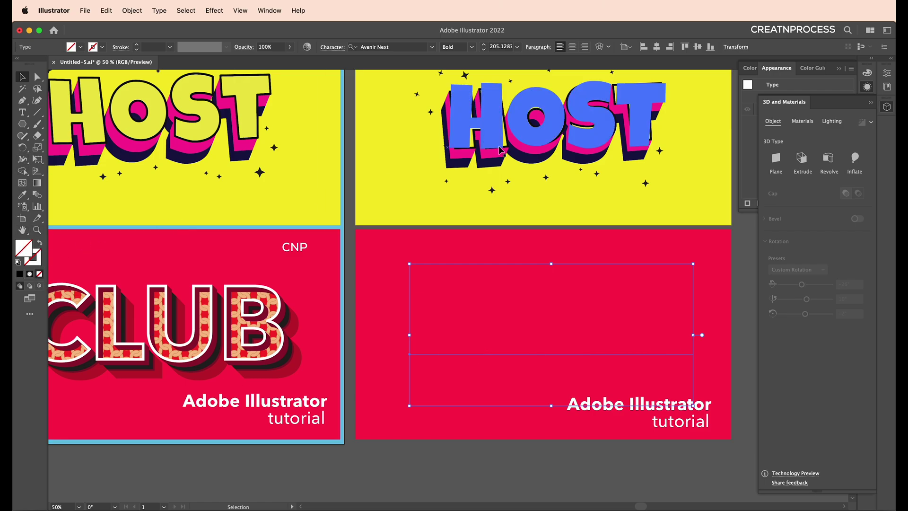
pyautogui.click(794, 81)
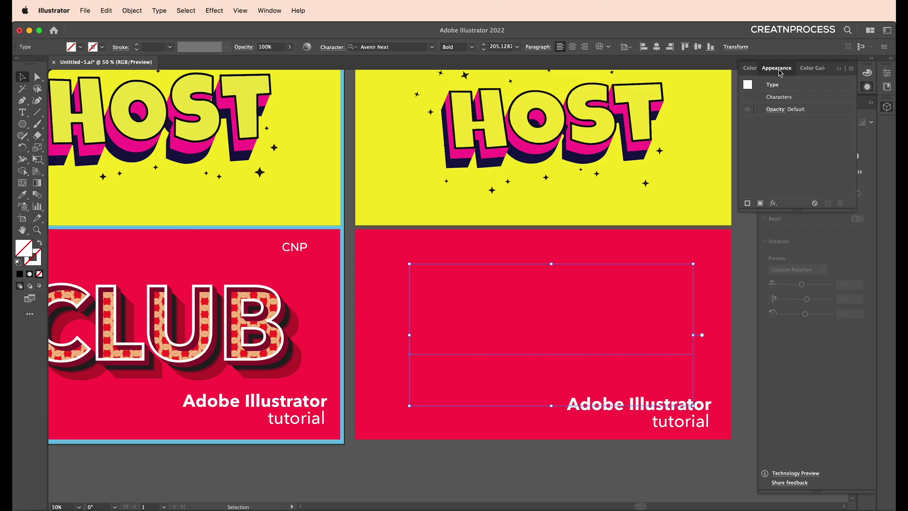
pyautogui.click(780, 70)
pyautogui.click(867, 87)
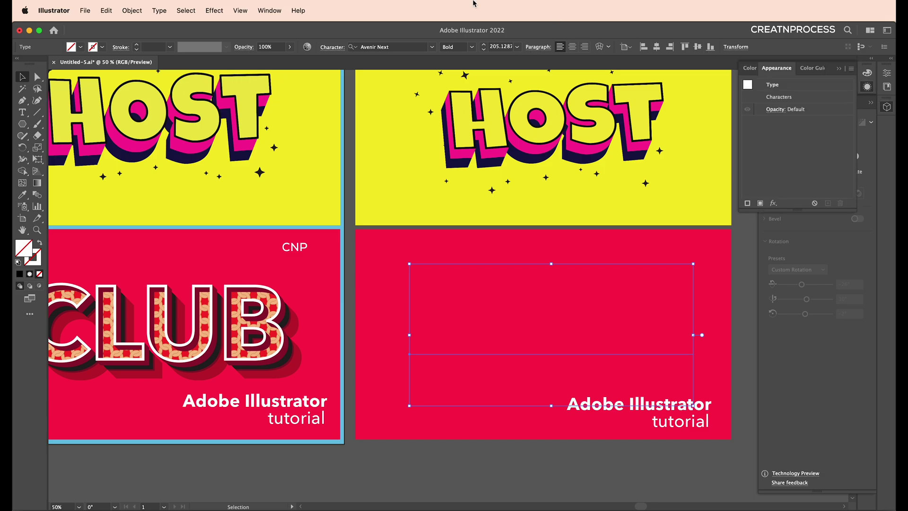
pyautogui.click(267, 11)
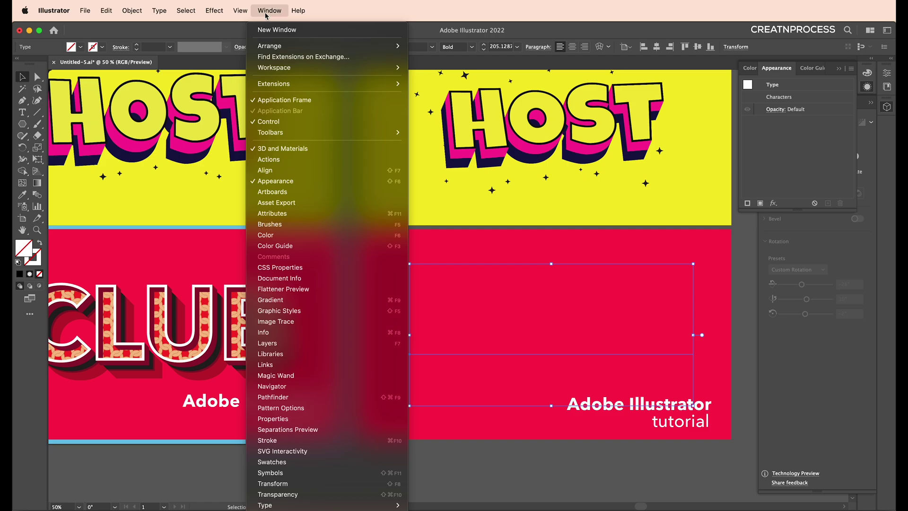
pyautogui.click(781, 132)
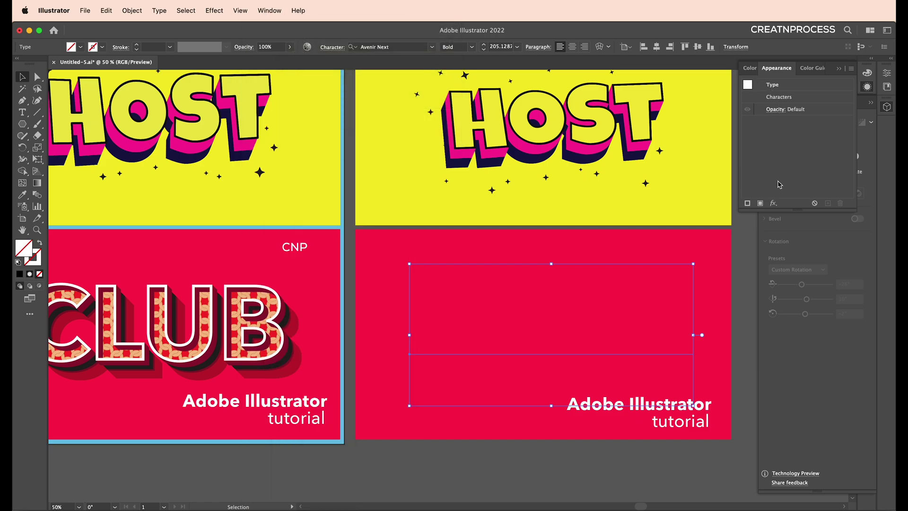
# Add a new 6 pt white stroke to the CLUB text
pyautogui.click(748, 203)
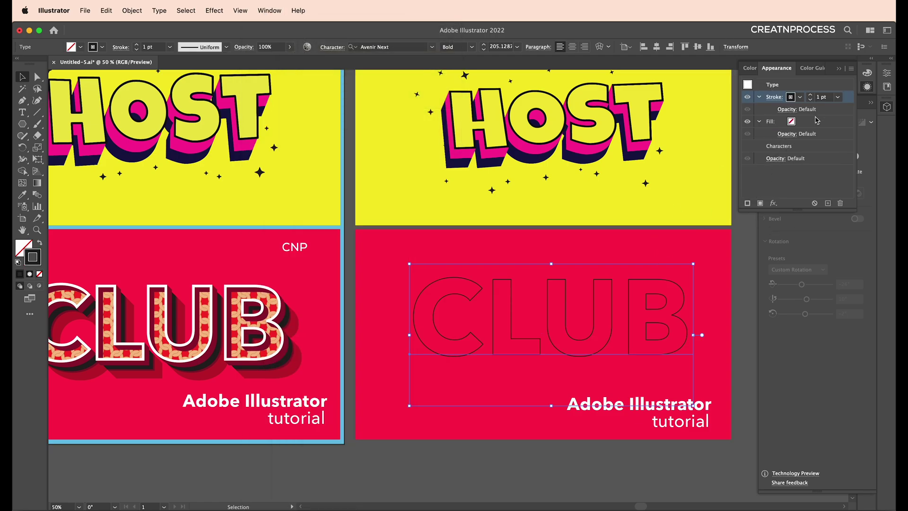
pyautogui.click(820, 98)
pyautogui.press('Up')
pyautogui.press('Up')
pyautogui.press('Up')
pyautogui.press('Up')
pyautogui.press('Up')
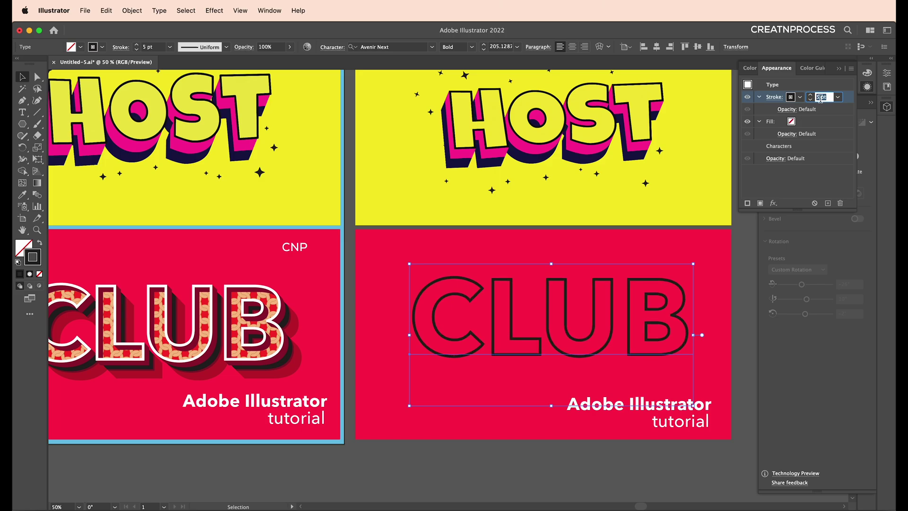
pyautogui.click(799, 97)
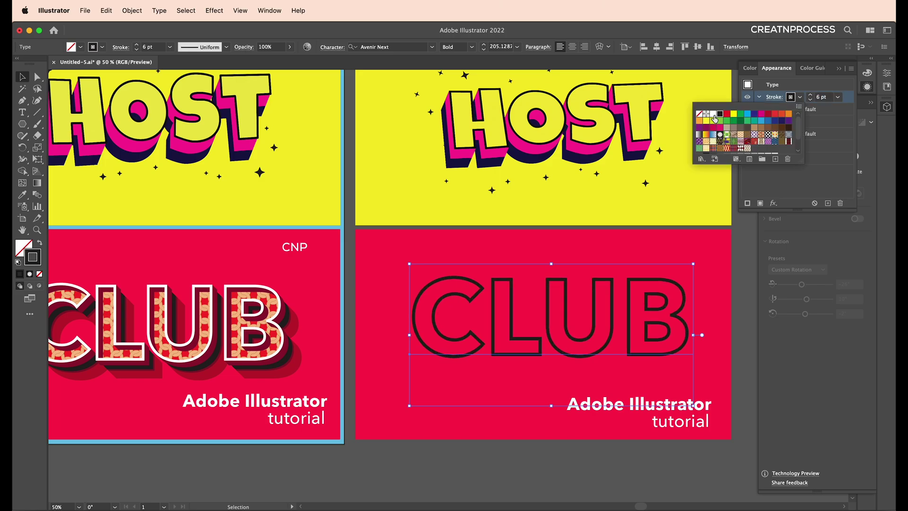
pyautogui.click(713, 117)
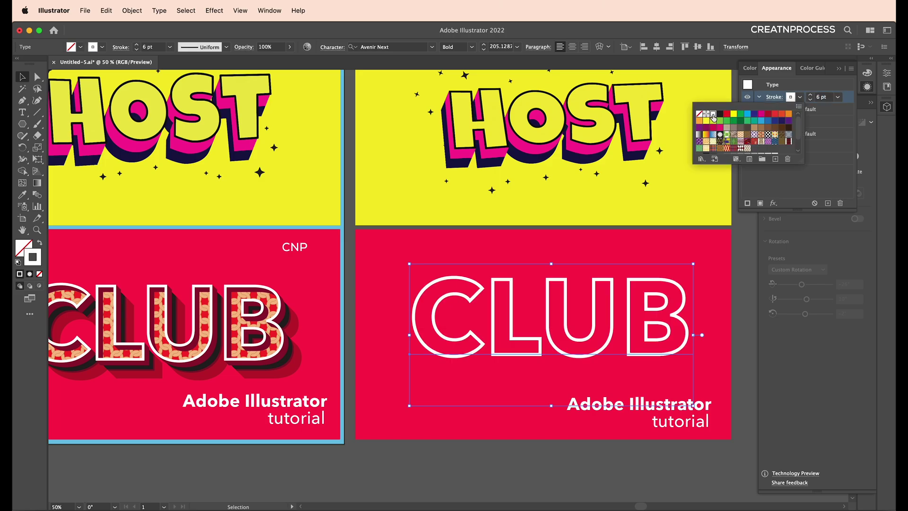
pyautogui.click(811, 94)
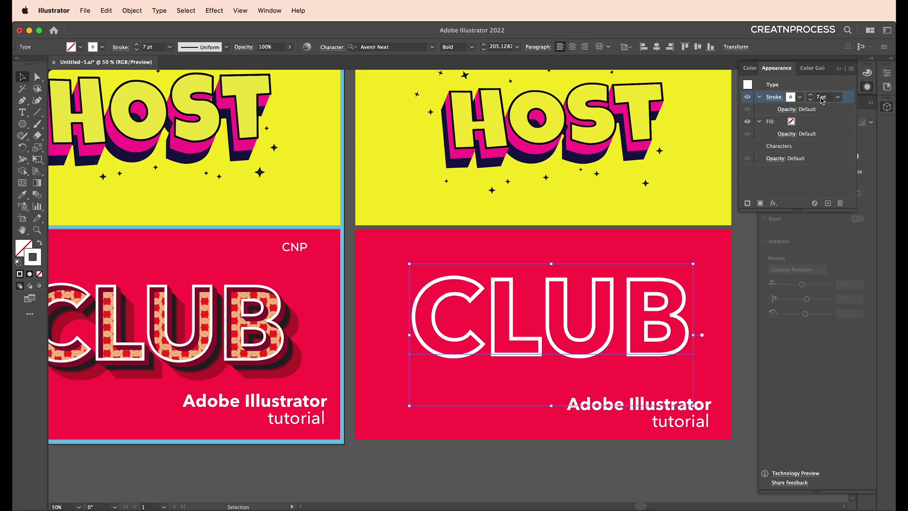
pyautogui.click(810, 100)
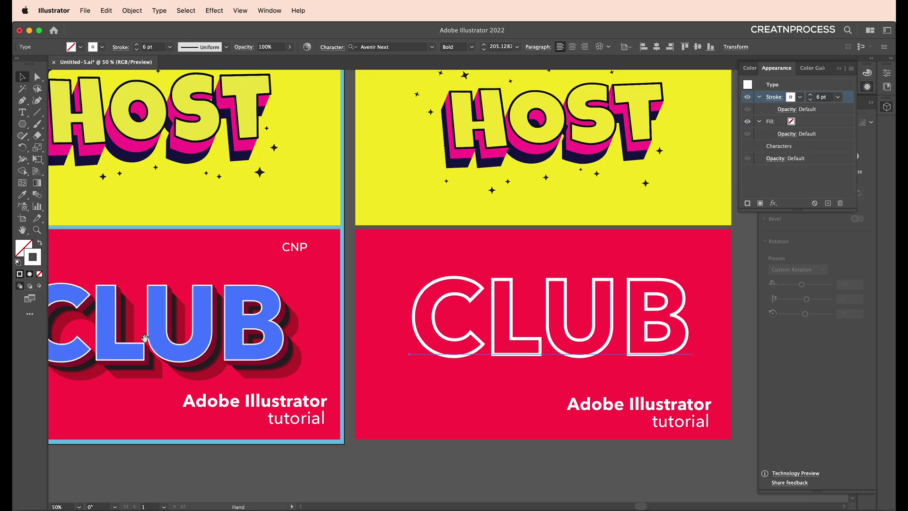
pyautogui.moveTo(60, 389); pyautogui.dragTo(233, 351)
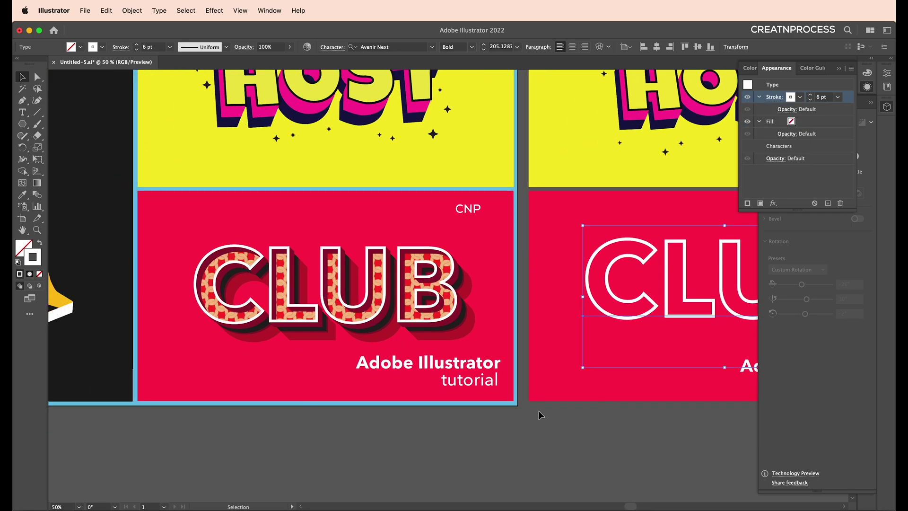
pyautogui.hscroll(8, 539, 411)
pyautogui.scroll(1, 539, 411)
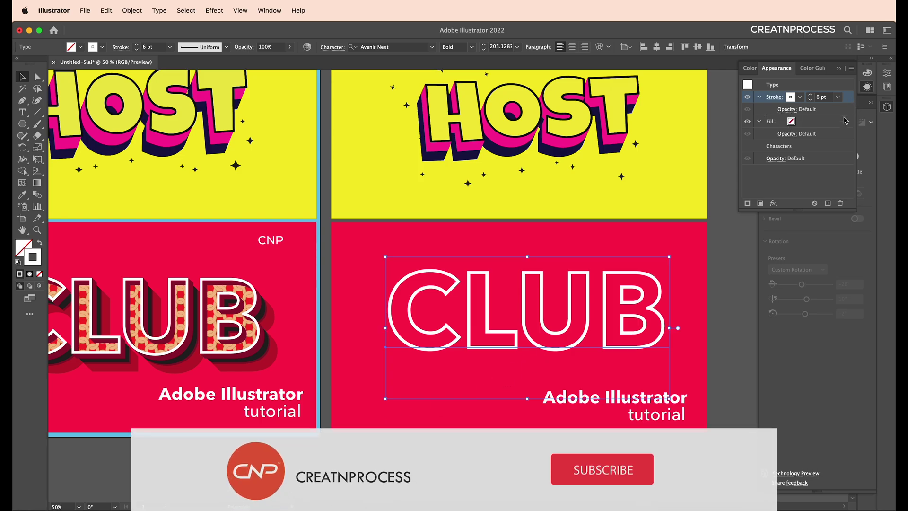
# Add a second 6 pt stroke beneath the white outline and colour it deep dark red
pyautogui.click(747, 203)
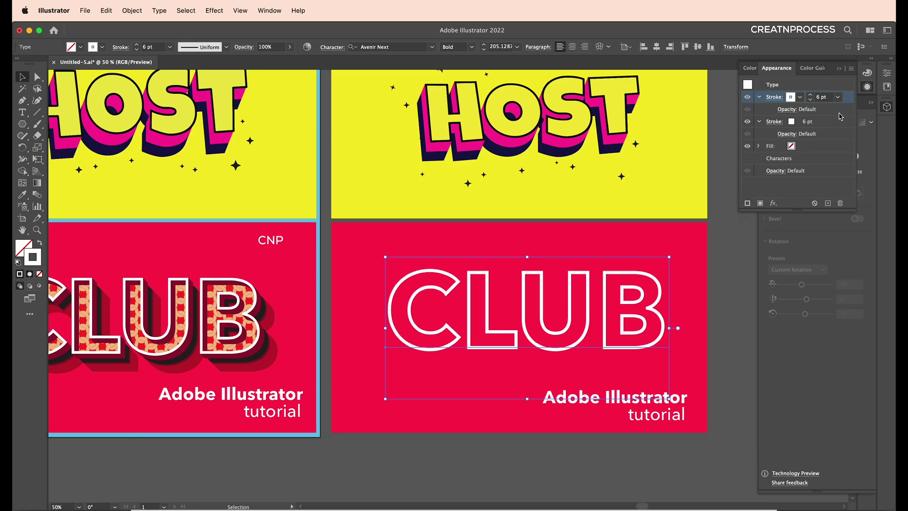
pyautogui.moveTo(845, 122); pyautogui.dragTo(803, 156)
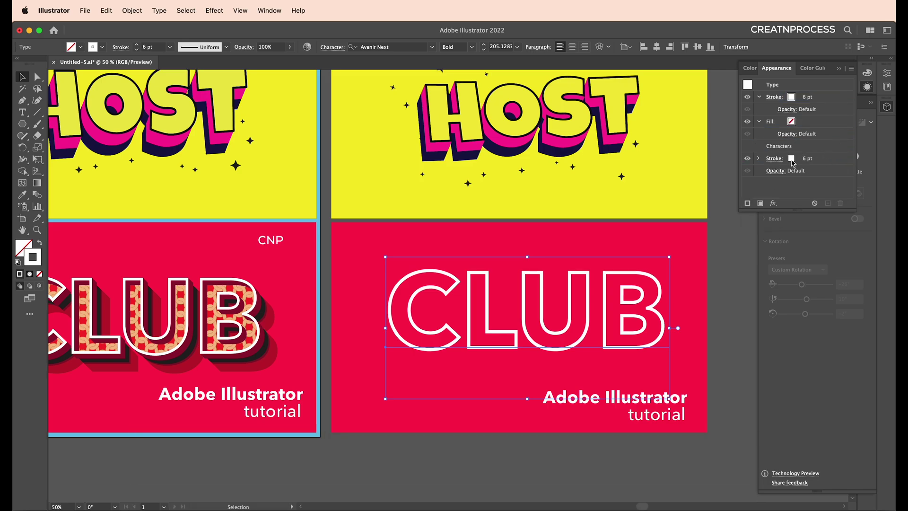
pyautogui.moveTo(839, 160); pyautogui.dragTo(837, 118)
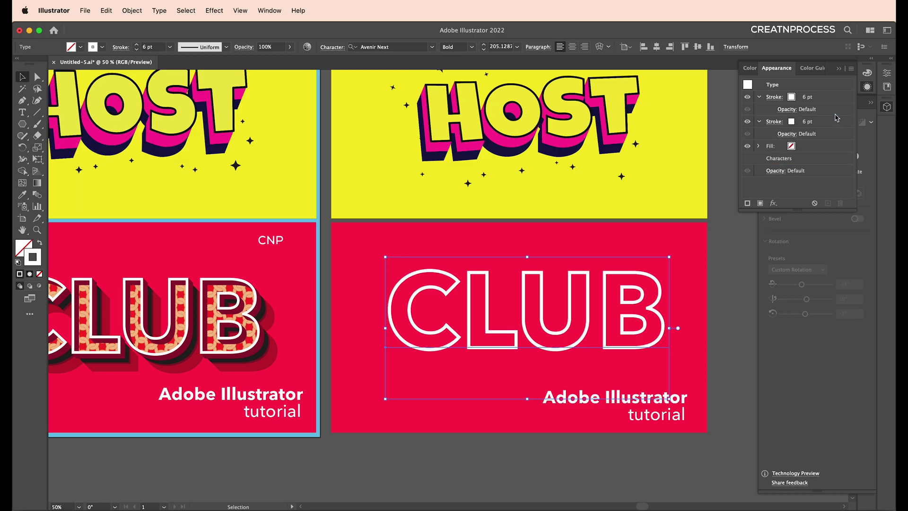
pyautogui.click(796, 124)
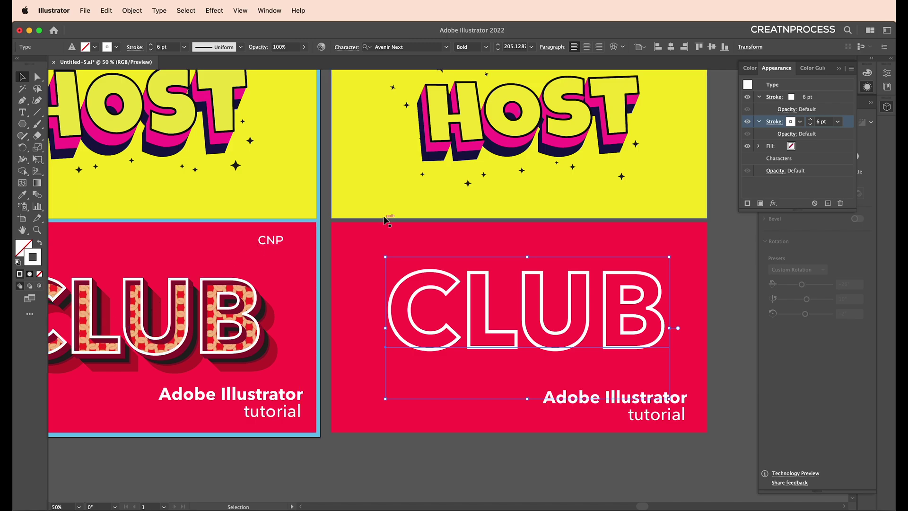
pyautogui.click(800, 123)
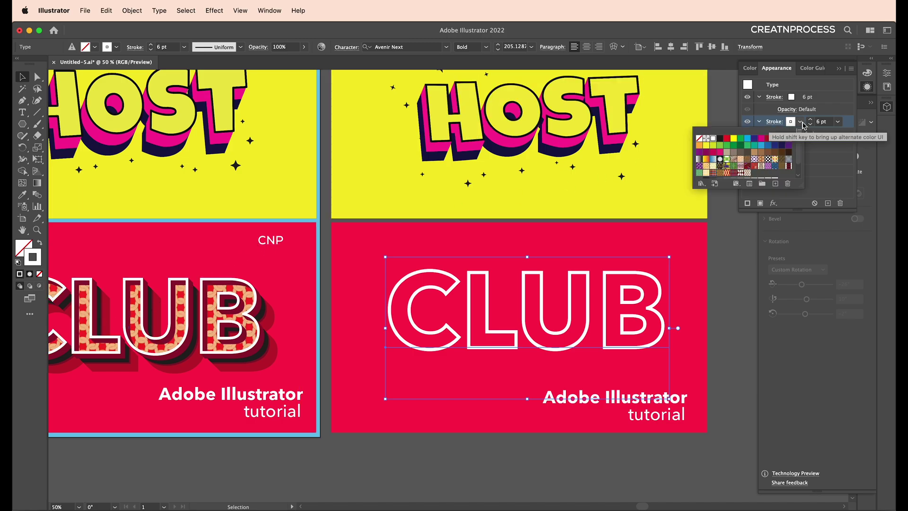
pyautogui.click(768, 139)
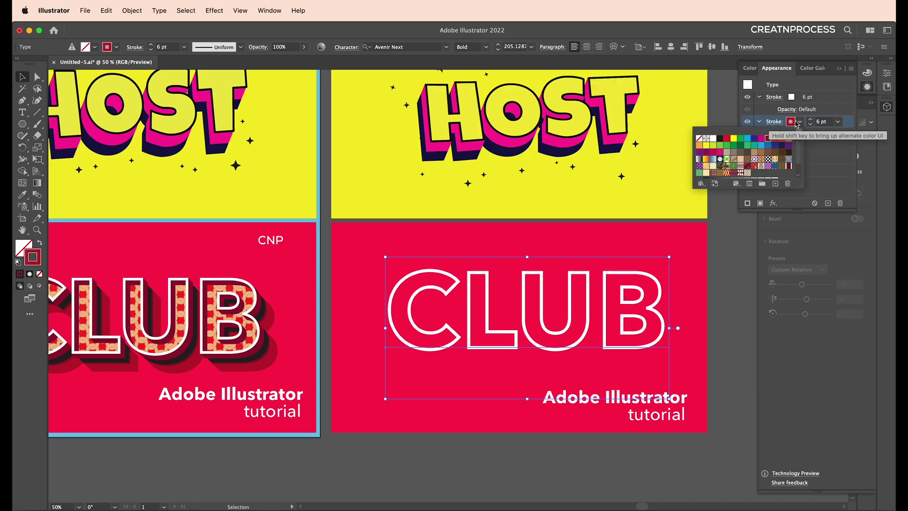
pyautogui.doubleClick(32, 257)
pyautogui.moveTo(334, 104); pyautogui.dragTo(315, 105)
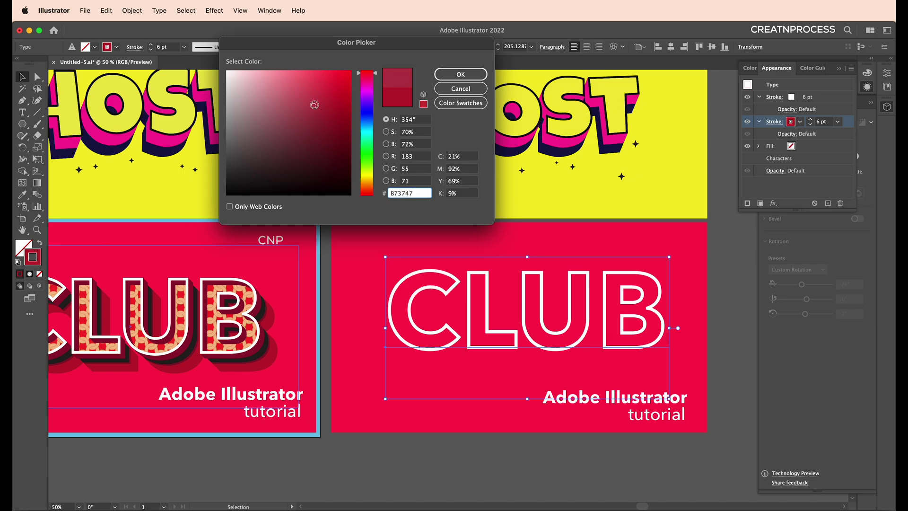
pyautogui.click(460, 74)
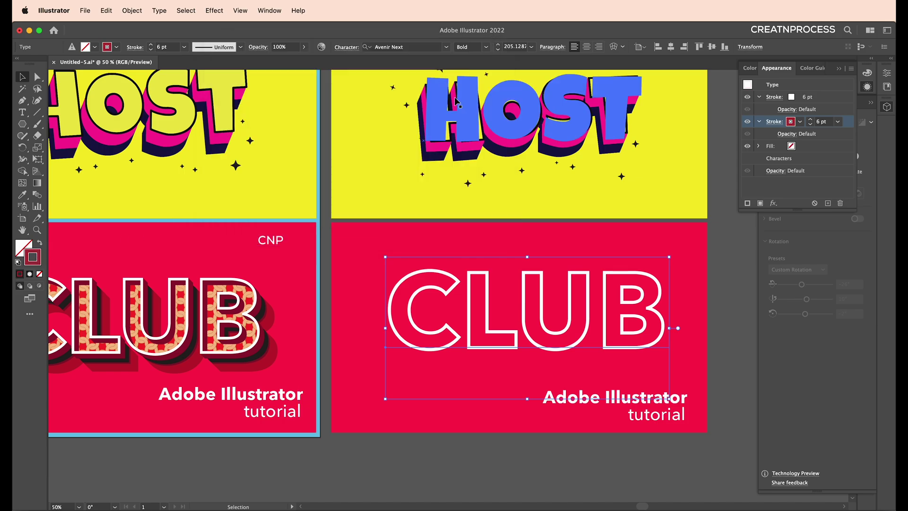
# Apply a Transform effect to the red stroke: move 1 pt horizontally and vertically, 10 copies
pyautogui.click(222, 12)
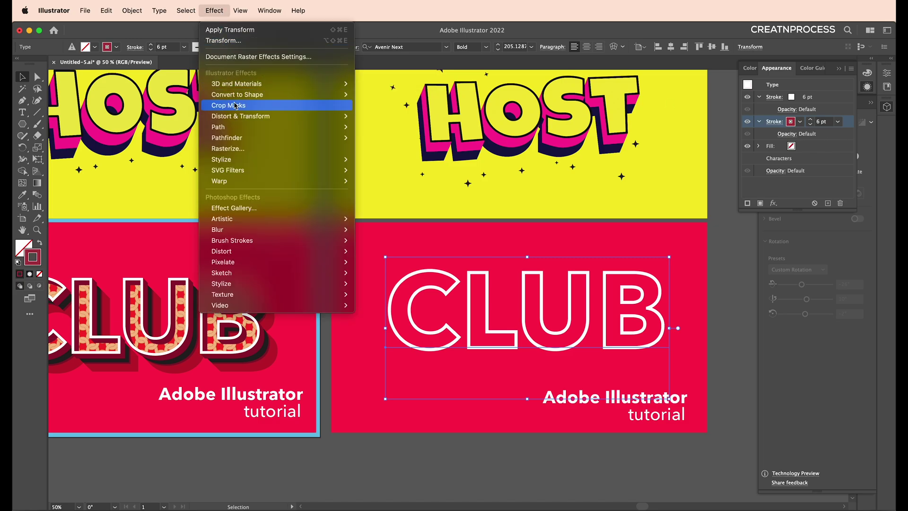
pyautogui.moveTo(343, 118)
pyautogui.click(378, 148)
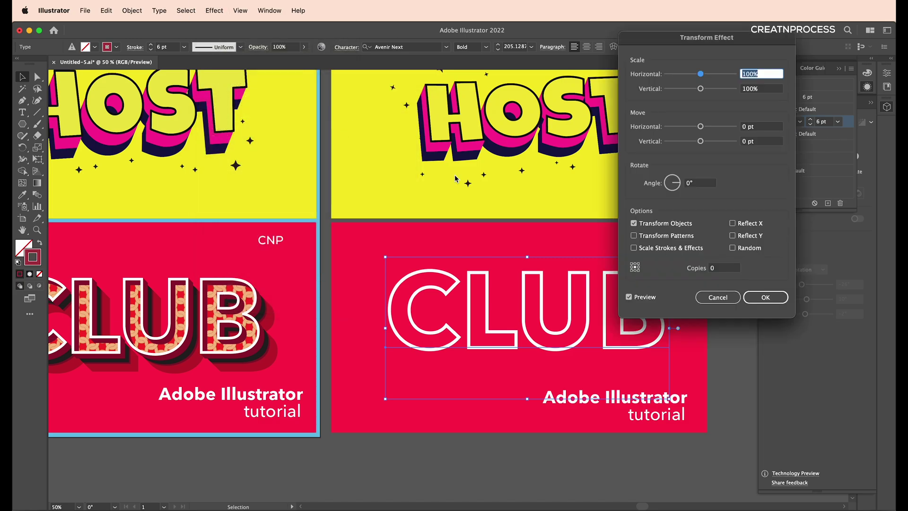
pyautogui.click(761, 127)
pyautogui.press('Up')
pyautogui.click(763, 141)
pyautogui.press('Up')
pyautogui.click(724, 268)
pyautogui.write('15')
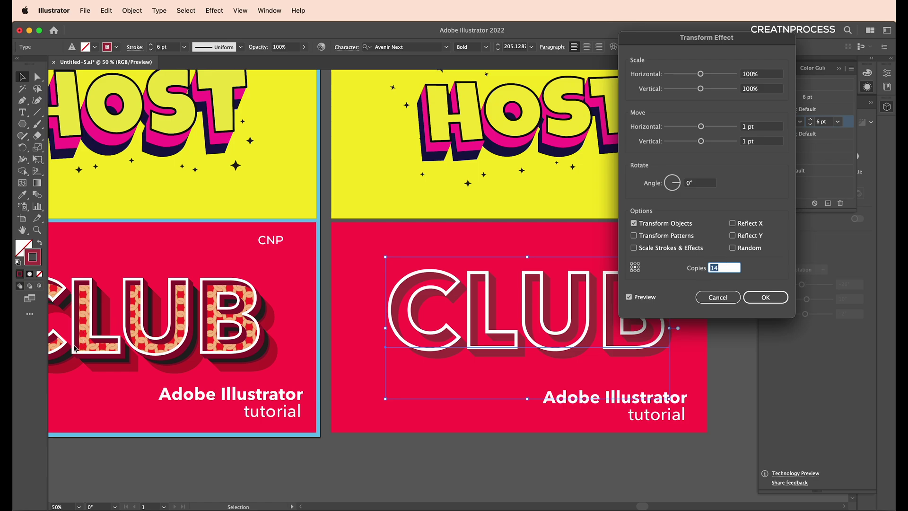
pyautogui.press('Down')
pyautogui.press('Down')
pyautogui.press('Down')
pyautogui.press('Down')
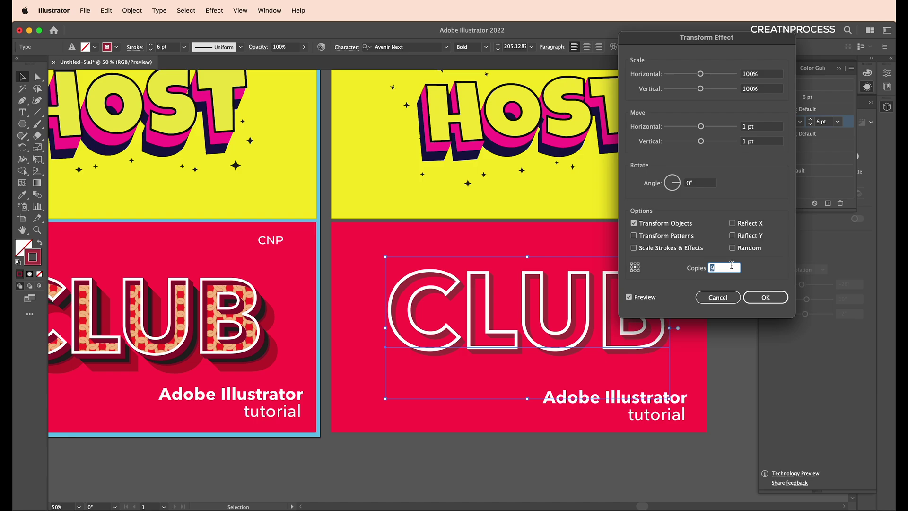
pyautogui.click(766, 297)
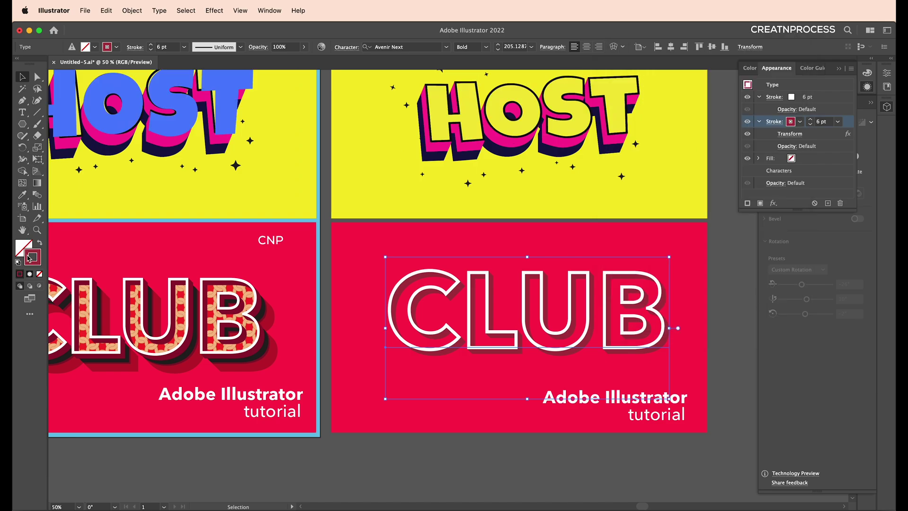
# Darken the red shadow stroke to B50B28, then to 990827
pyautogui.doubleClick(29, 258)
pyautogui.moveTo(311, 124); pyautogui.dragTo(344, 106)
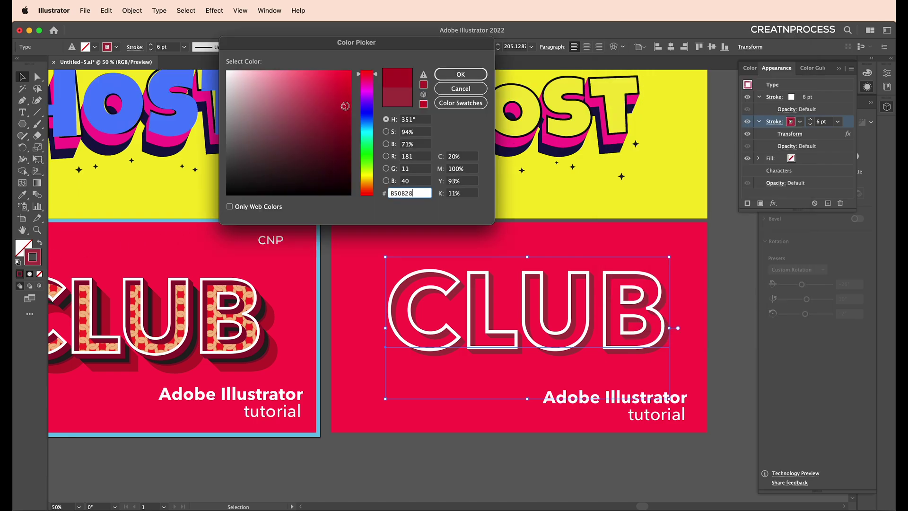
pyautogui.click(449, 75)
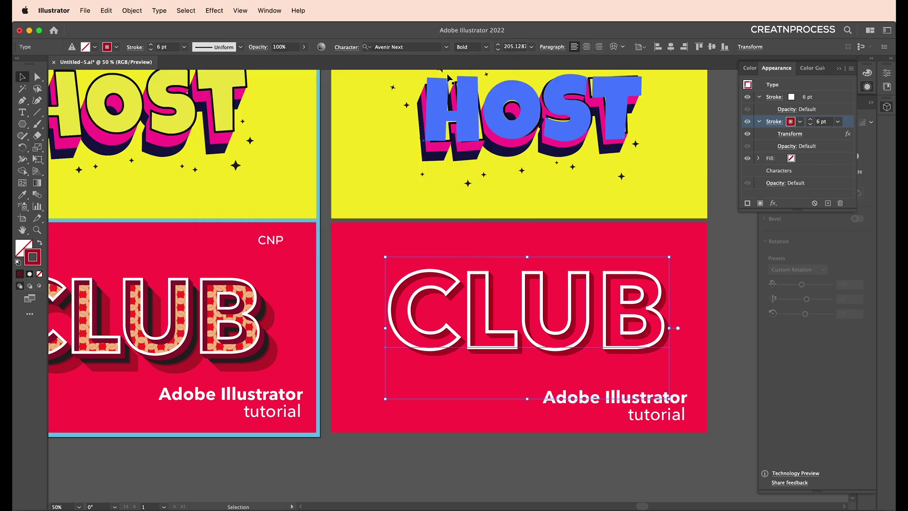
pyautogui.doubleClick(35, 259)
pyautogui.moveTo(344, 147); pyautogui.dragTo(345, 120)
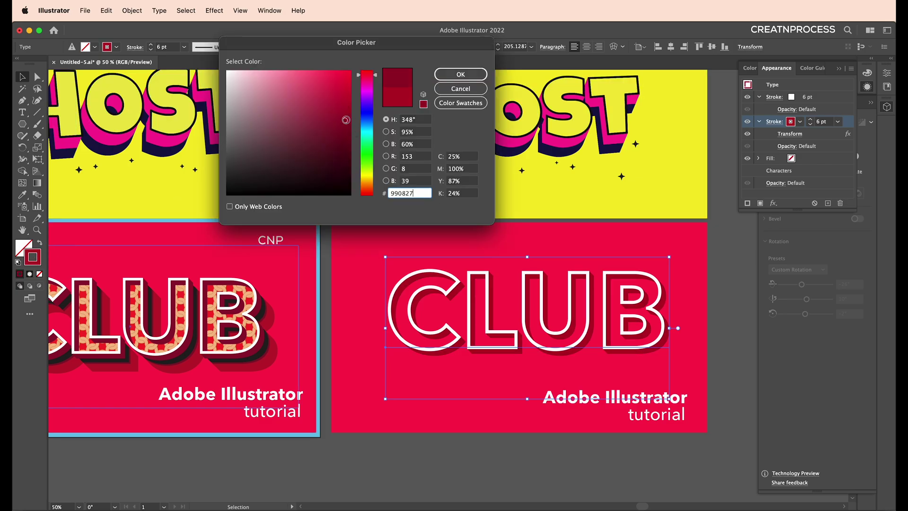
pyautogui.click(450, 74)
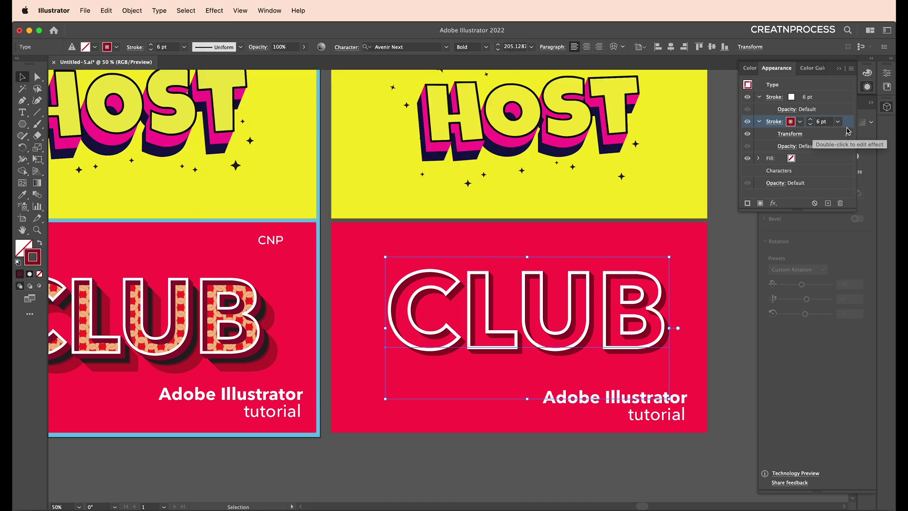
# Duplicate the red transformed stroke and recolour the copy a deep maroon
pyautogui.click(828, 204)
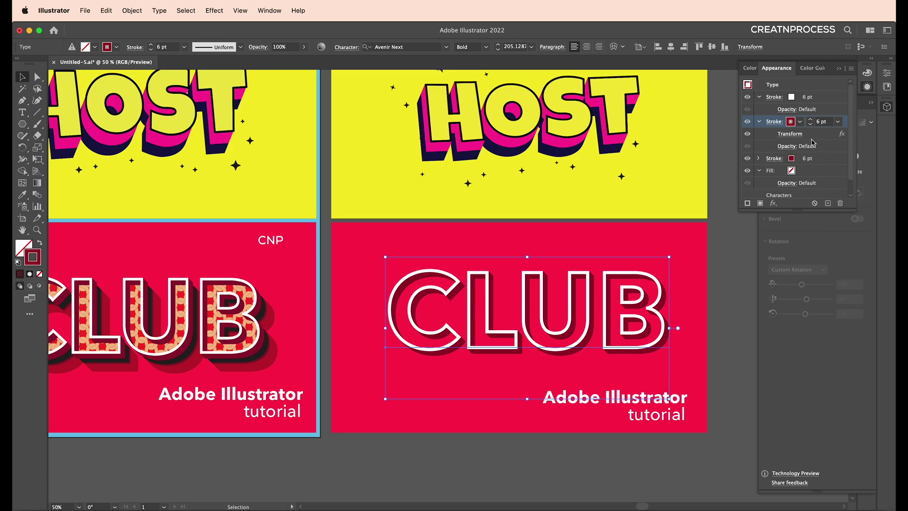
pyautogui.moveTo(829, 158)
pyautogui.mouseDown()
pyautogui.moveTo(848, 165)
pyautogui.moveTo(841, 189)
pyautogui.mouseUp()
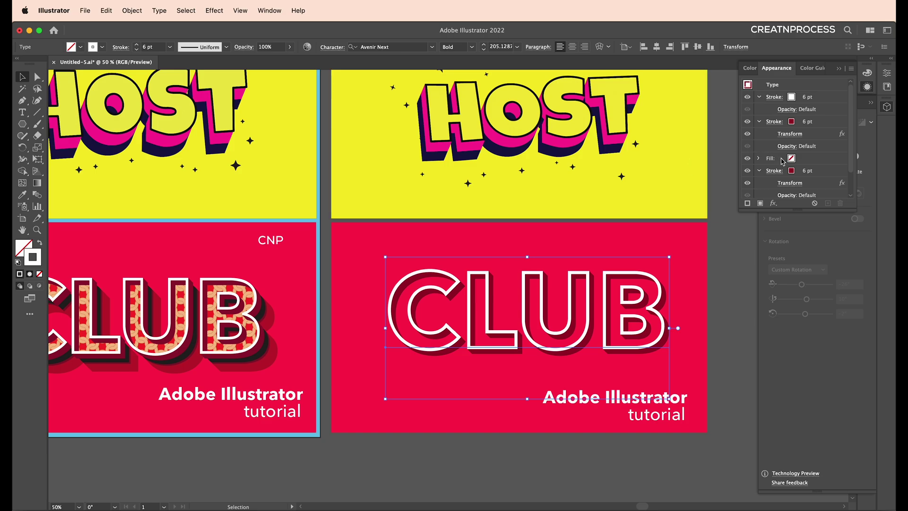
pyautogui.click(794, 171)
pyautogui.click(791, 171)
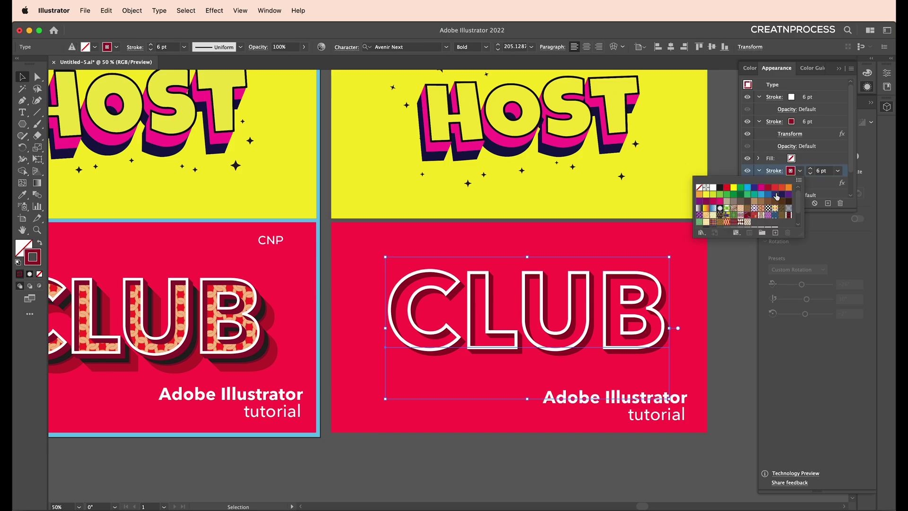
pyautogui.click(791, 173)
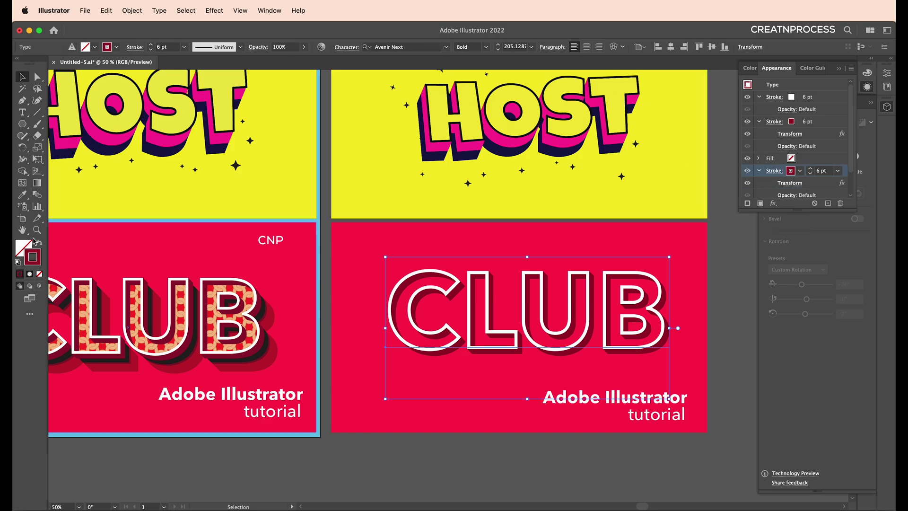
pyautogui.doubleClick(31, 259)
pyautogui.moveTo(338, 126); pyautogui.dragTo(342, 173)
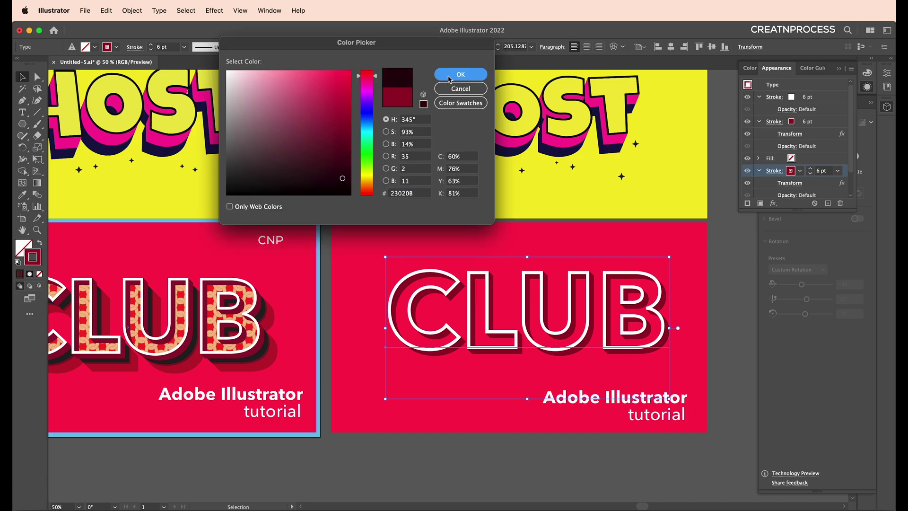
pyautogui.click(461, 75)
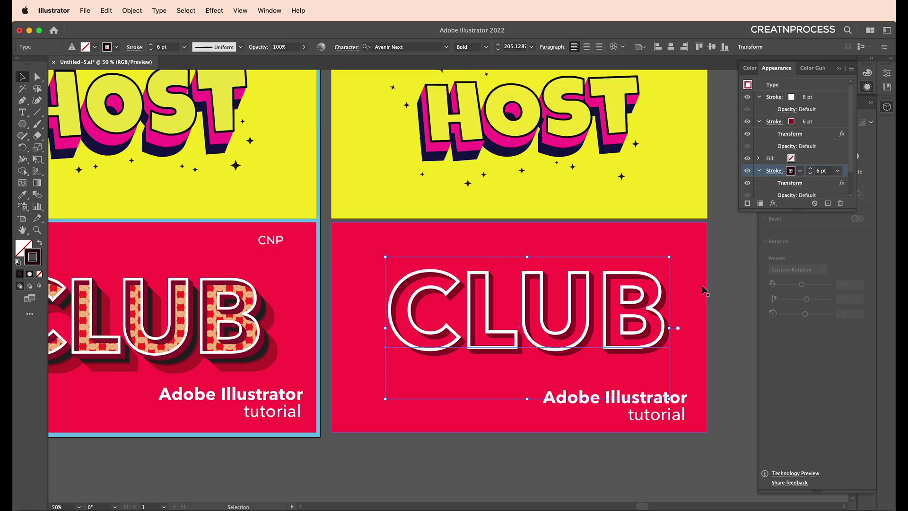
# Raise the maroon stroke's Transform copies to 19
pyautogui.click(800, 184)
pyautogui.click(722, 268)
pyautogui.hotkey('shift', 'Up')
pyautogui.press('Up')
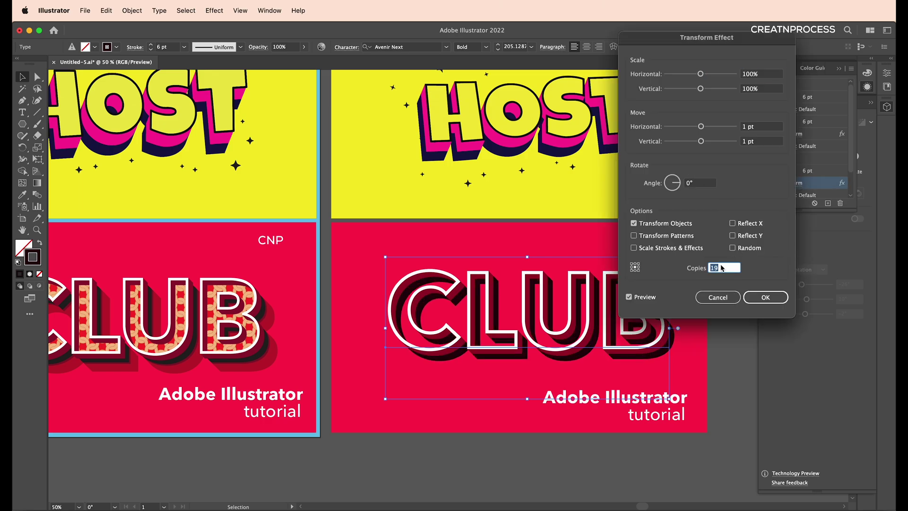
pyautogui.click(765, 297)
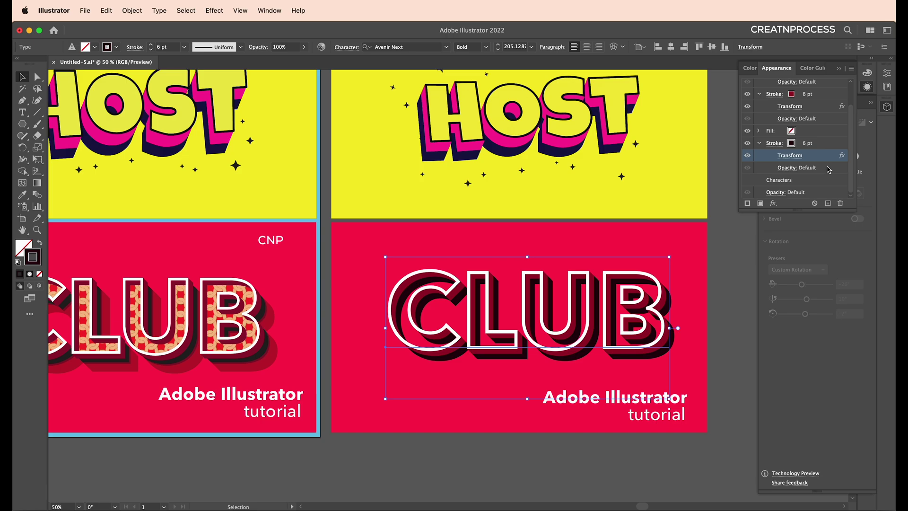
pyautogui.moveTo(825, 160)
pyautogui.mouseDown()
pyautogui.moveTo(836, 146)
pyautogui.moveTo(848, 150)
pyautogui.moveTo(831, 204)
pyautogui.mouseUp()
pyautogui.click(838, 159)
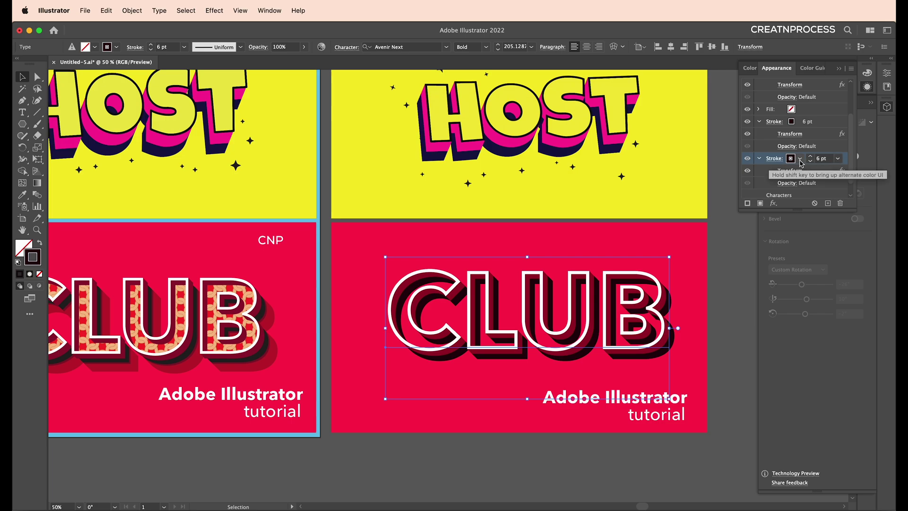
# Brighten the shadow stroke to maroon 5B041F and raise its Transform copies to 23
pyautogui.doubleClick(31, 258)
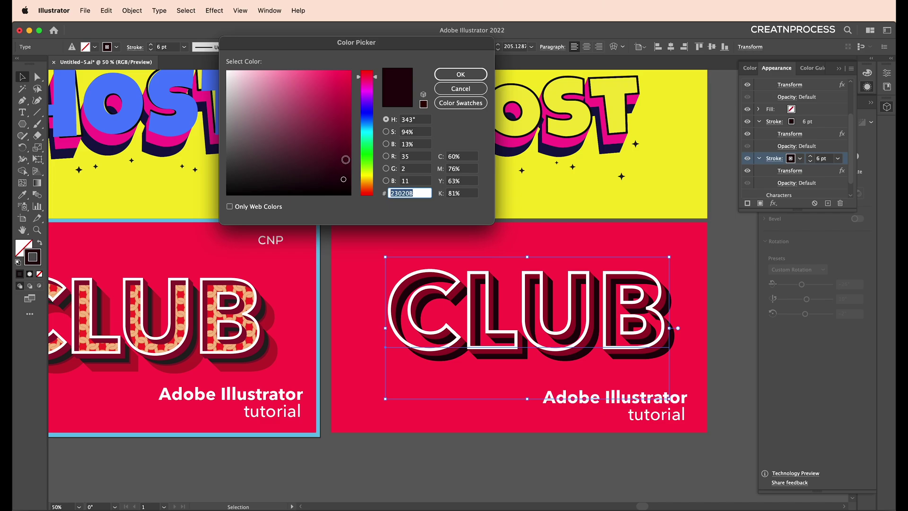
pyautogui.moveTo(346, 152); pyautogui.dragTo(346, 150)
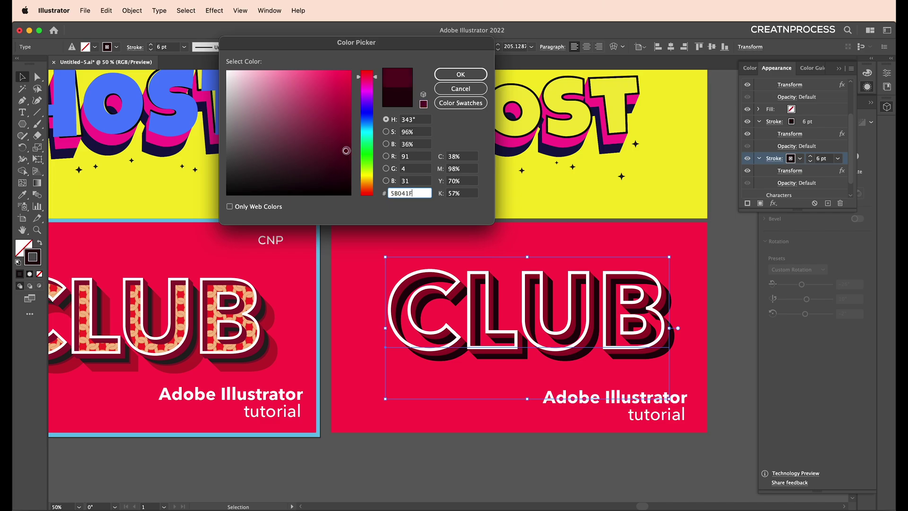
pyautogui.click(461, 74)
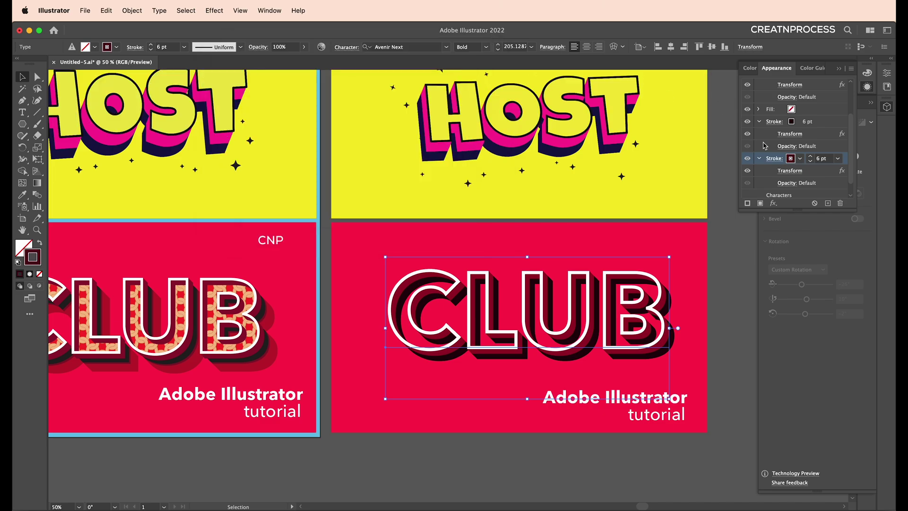
pyautogui.click(800, 171)
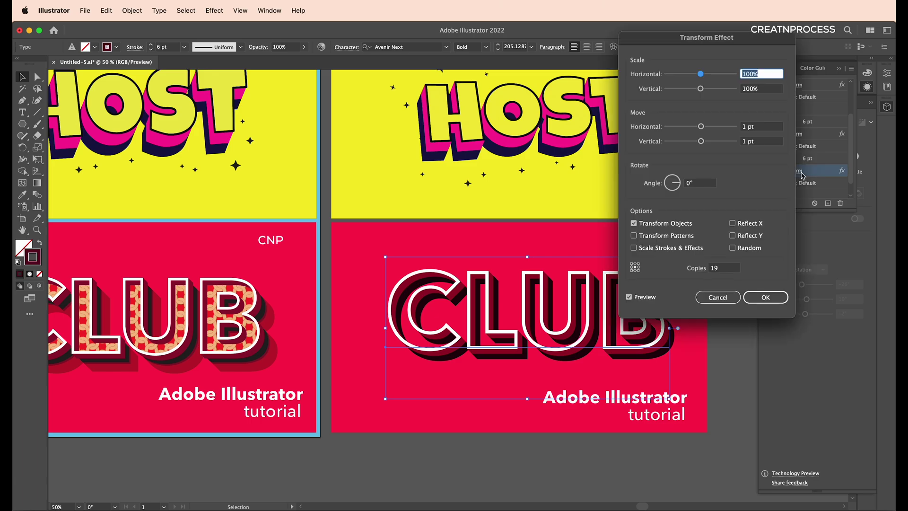
pyautogui.click(724, 268)
pyautogui.press('Up')
pyautogui.press('Up')
pyautogui.press('Up')
pyautogui.press('Up')
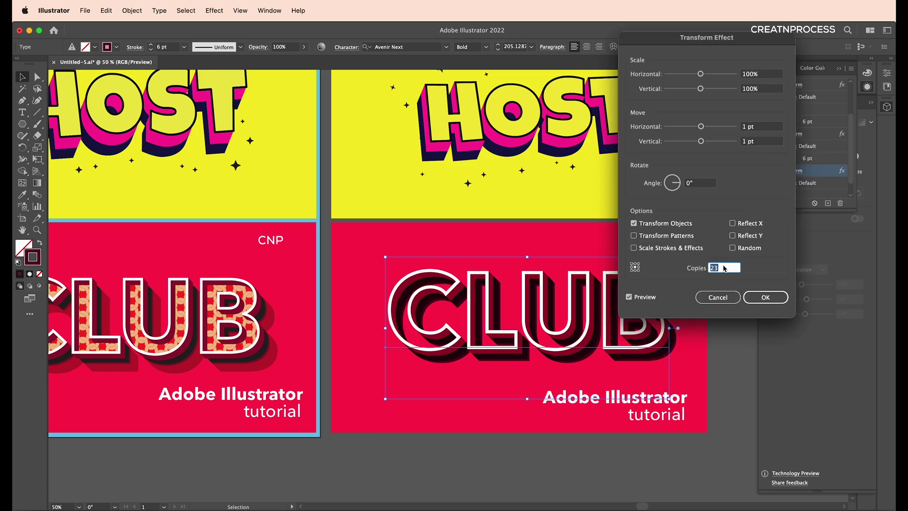
pyautogui.press('Return')
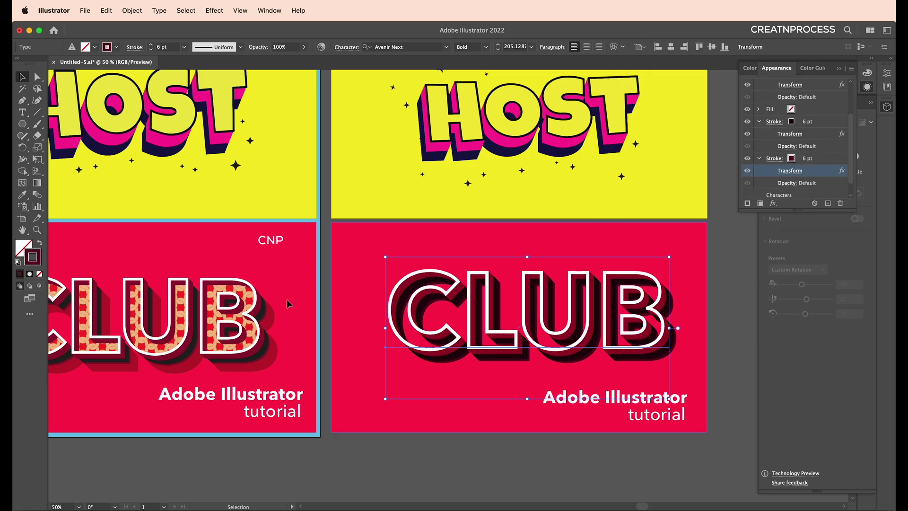
# Lighten the maroon shadow stroke, duplicate it, and make the copy a brighter crimson
pyautogui.doubleClick(29, 256)
pyautogui.moveTo(344, 141); pyautogui.dragTo(347, 125)
pyautogui.click(460, 75)
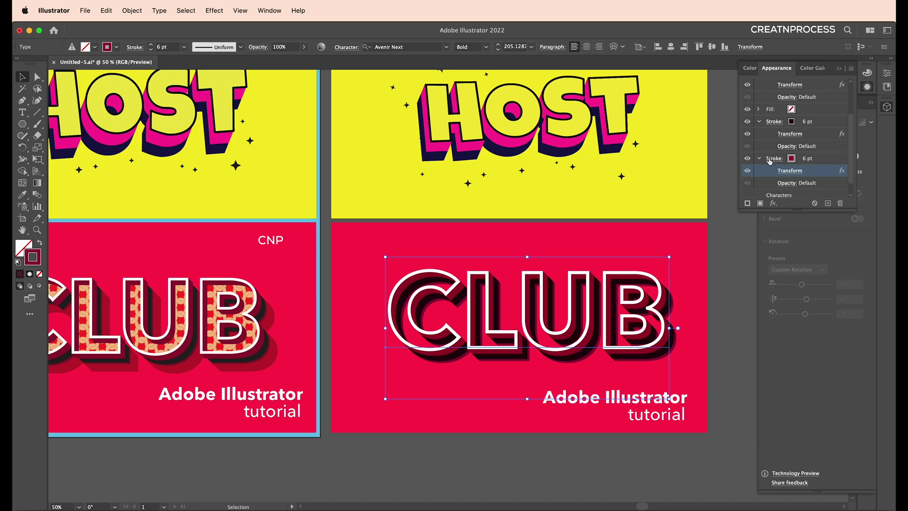
pyautogui.click(822, 162)
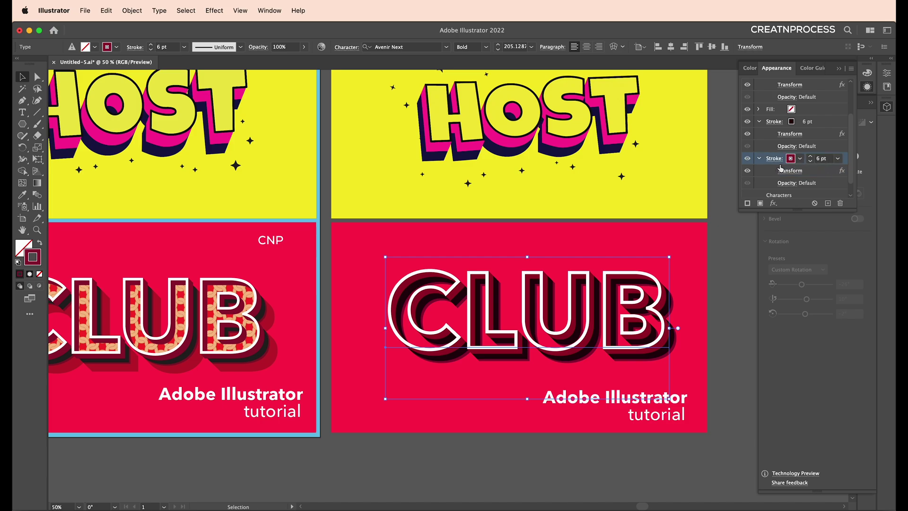
pyautogui.click(828, 203)
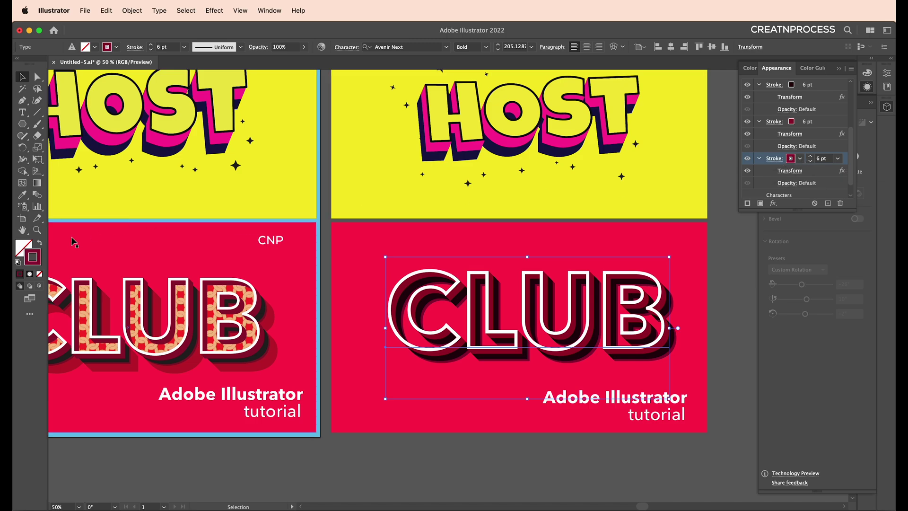
pyautogui.doubleClick(34, 256)
pyautogui.moveTo(344, 123); pyautogui.dragTo(350, 103)
pyautogui.click(452, 80)
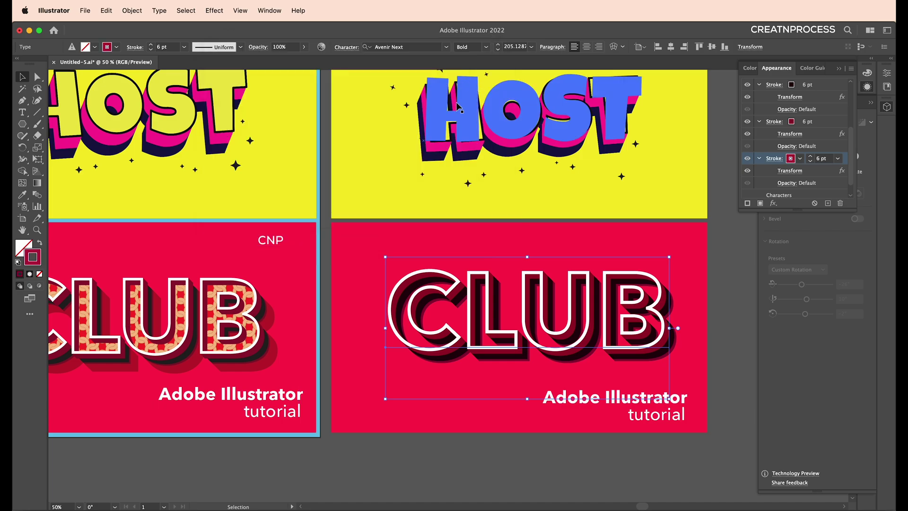
# Set the crimson stroke's Transform copies to 46 and recolour the bottom shadow stroke BA002C
pyautogui.click(799, 172)
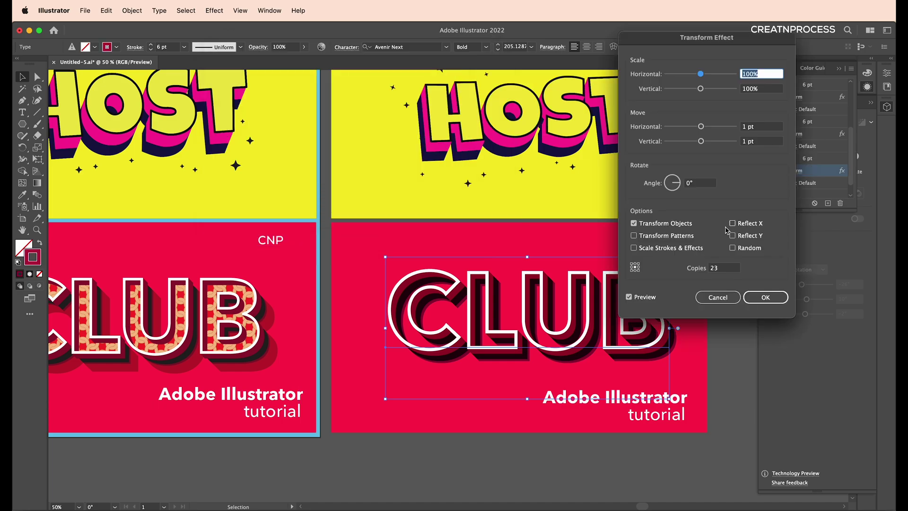
pyautogui.doubleClick(722, 268)
pyautogui.scroll(13, 722, 268)
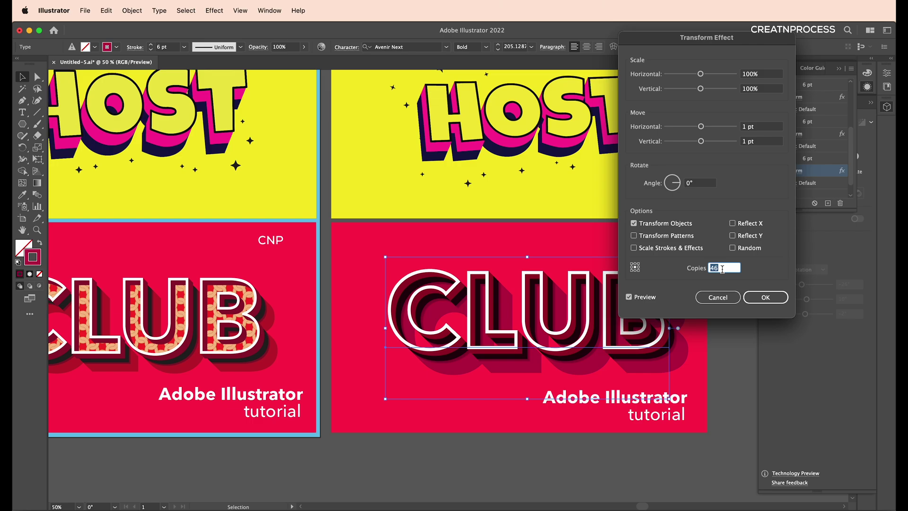
pyautogui.click(765, 297)
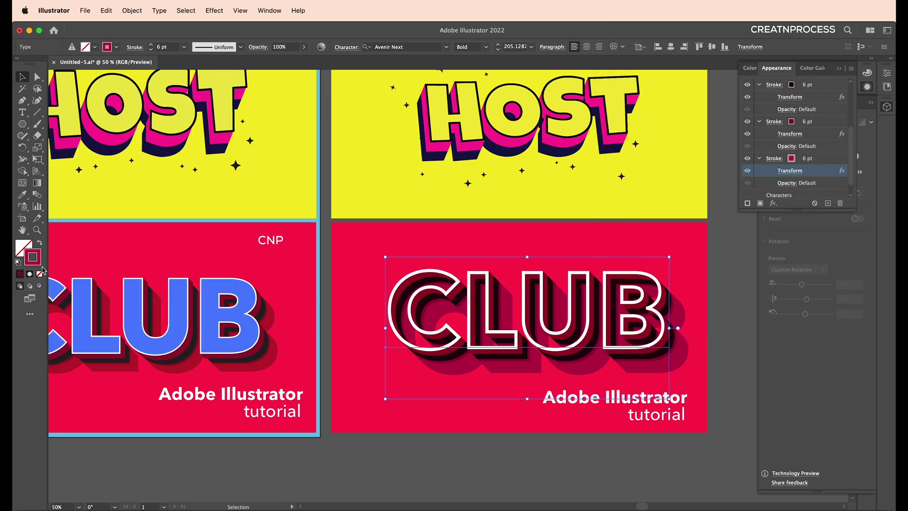
pyautogui.scroll(4, 788, 150)
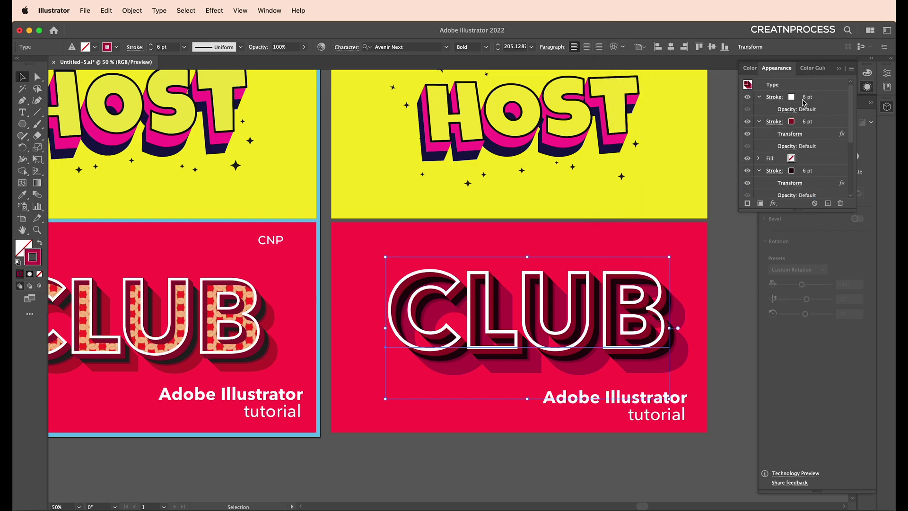
pyautogui.scroll(-2, 799, 156)
pyautogui.click(799, 155)
pyautogui.click(847, 145)
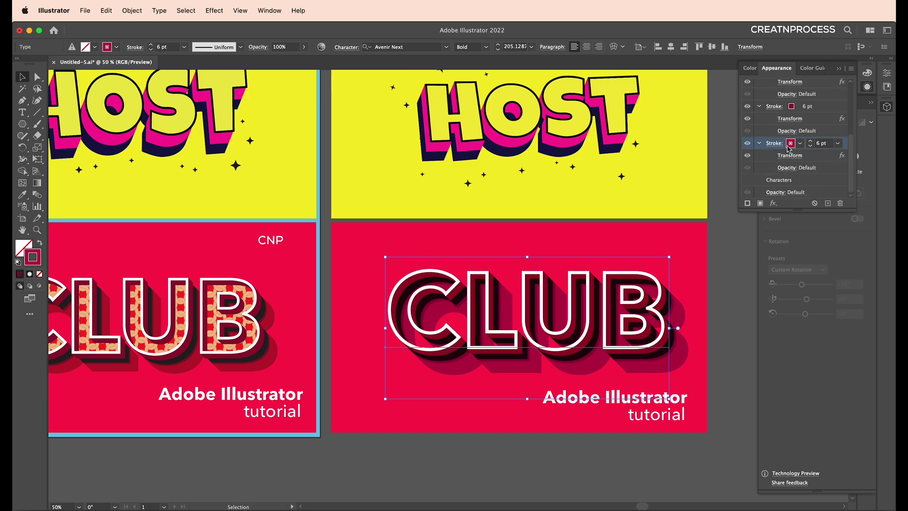
pyautogui.doubleClick(38, 261)
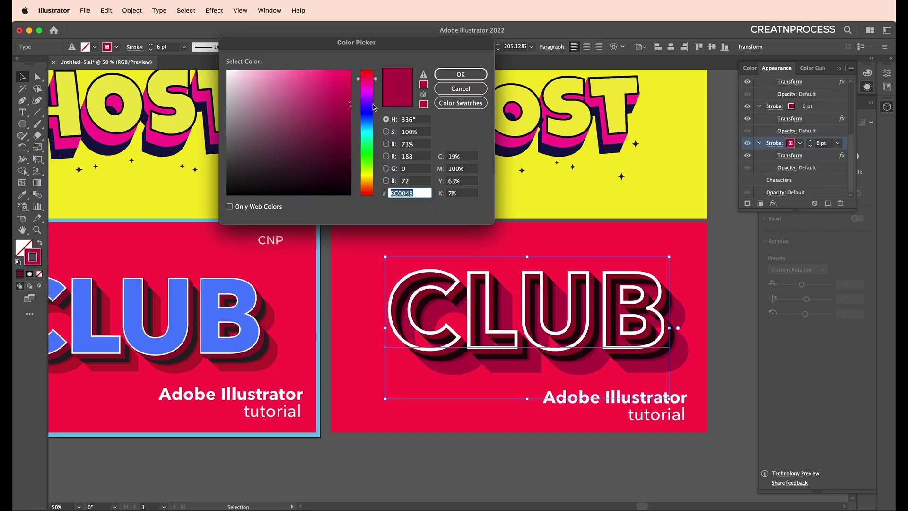
pyautogui.moveTo(374, 80); pyautogui.dragTo(374, 77)
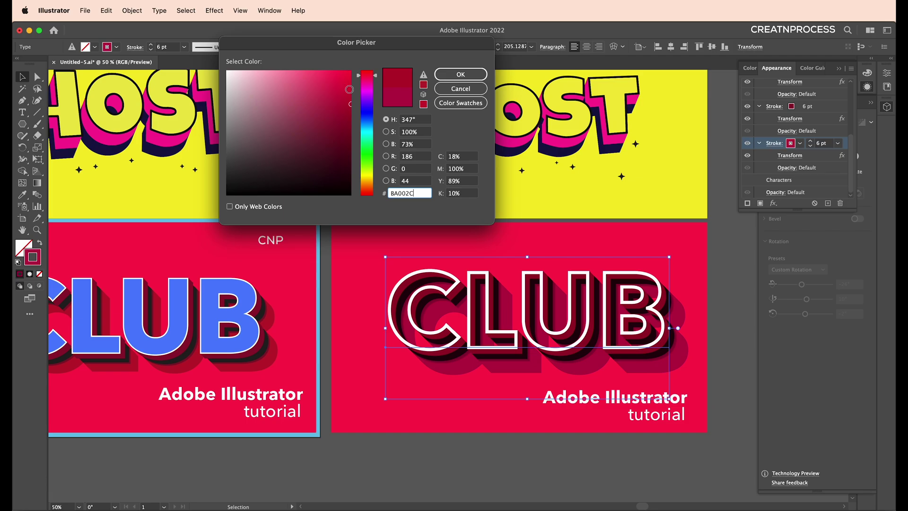
pyautogui.click(451, 75)
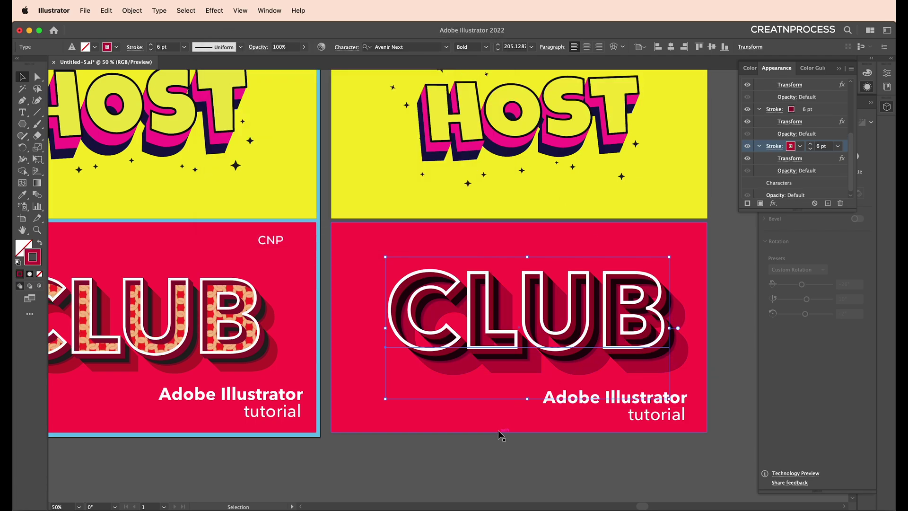
pyautogui.scroll(10, 820, 148)
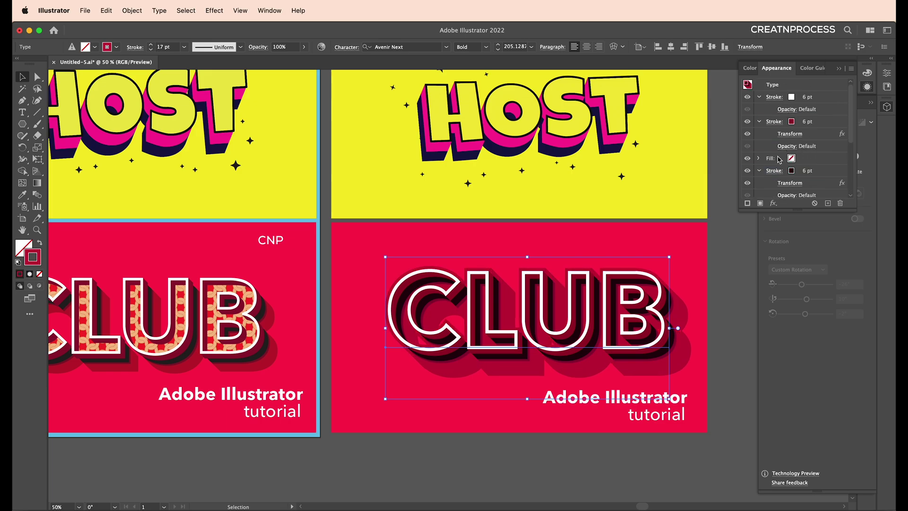
# Try magenta, cyan, green and various pattern swatches as CLUB's fill
pyautogui.click(826, 159)
pyautogui.click(800, 159)
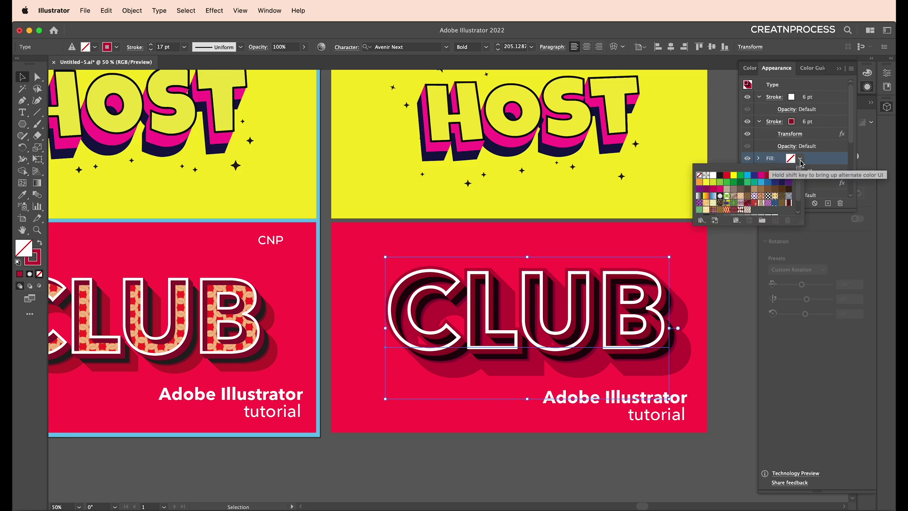
pyautogui.click(761, 175)
pyautogui.click(747, 175)
pyautogui.click(740, 176)
pyautogui.click(755, 197)
pyautogui.click(763, 198)
pyautogui.click(783, 198)
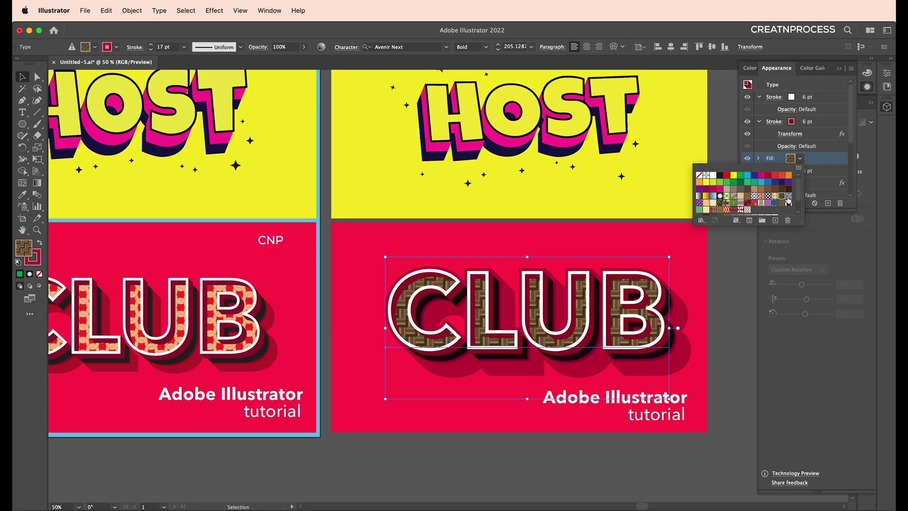
pyautogui.click(776, 202)
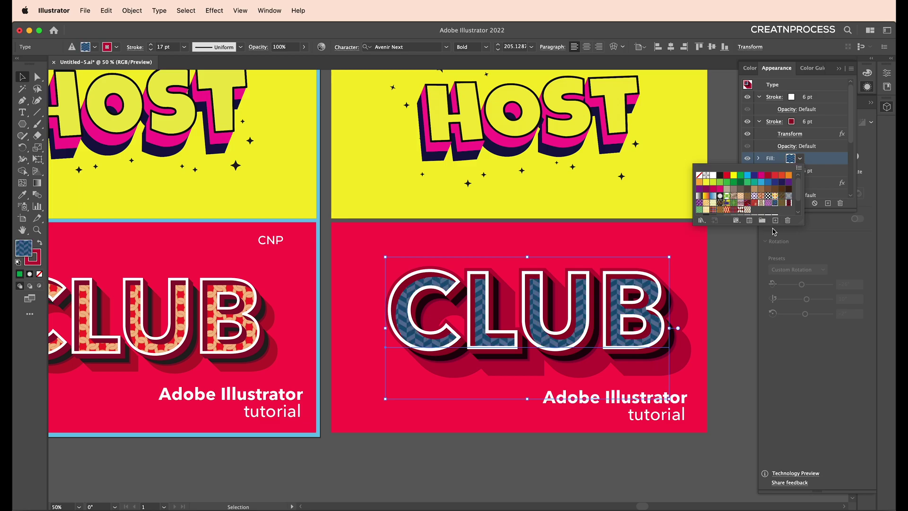
pyautogui.click(747, 211)
pyautogui.click(765, 196)
pyautogui.click(771, 195)
pyautogui.click(778, 196)
pyautogui.click(772, 197)
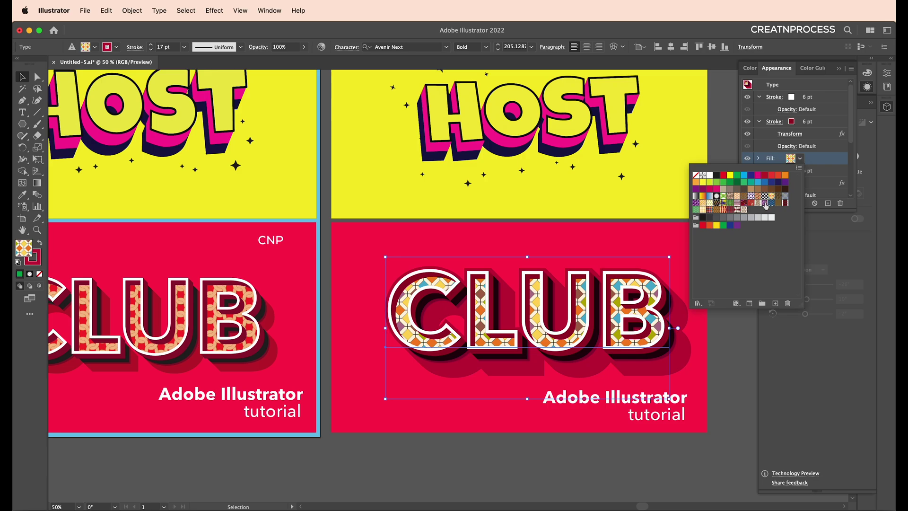
pyautogui.click(764, 202)
pyautogui.click(767, 200)
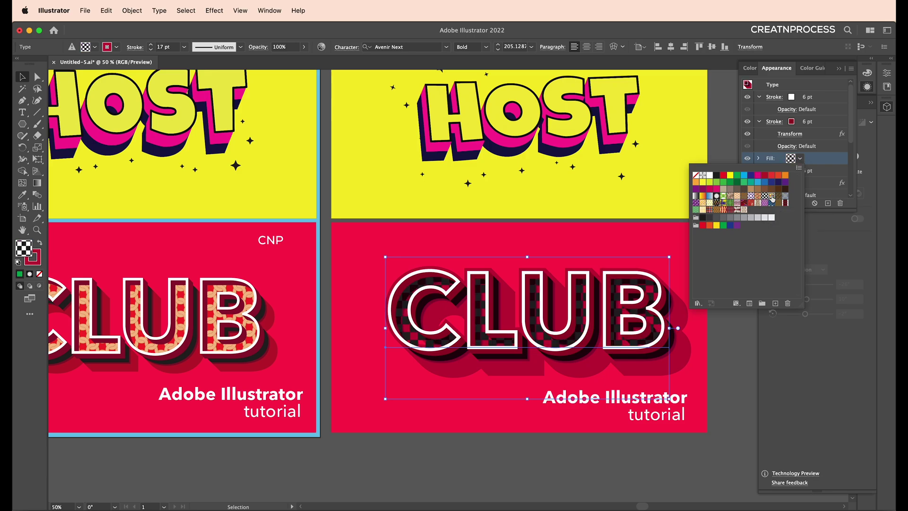
pyautogui.click(771, 196)
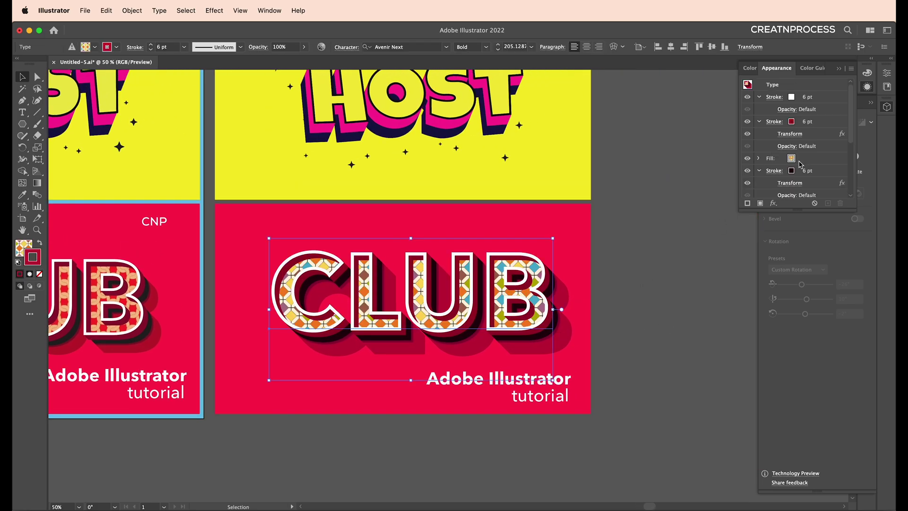
# Fill the CLUB letters with a beige geometric pattern swatch
pyautogui.click(800, 161)
pyautogui.click(800, 158)
pyautogui.click(764, 197)
pyautogui.click(737, 197)
pyautogui.click(744, 197)
pyautogui.click(751, 197)
pyautogui.click(758, 196)
pyautogui.click(765, 197)
pyautogui.click(766, 204)
pyautogui.click(751, 203)
pyautogui.click(758, 203)
pyautogui.click(797, 169)
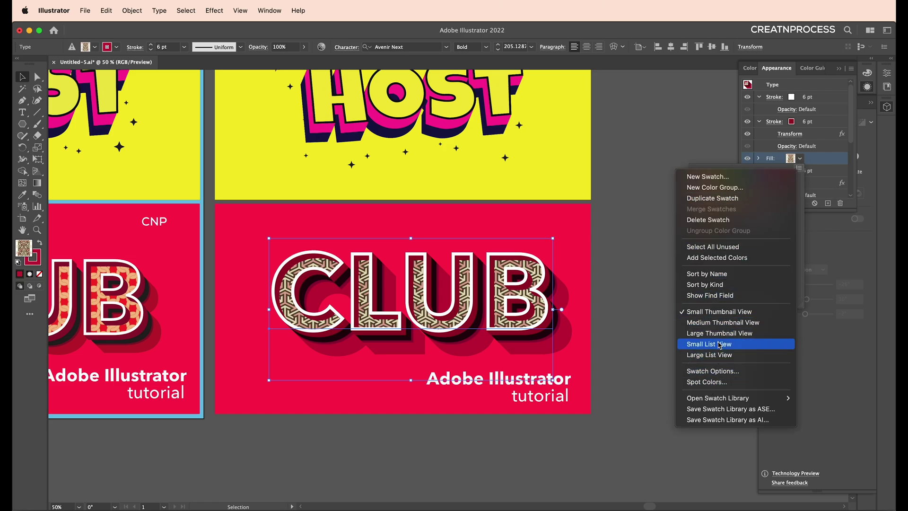
# Open the Decorative Legacy pattern swatch library and move its panel off the text
pyautogui.moveTo(732, 398)
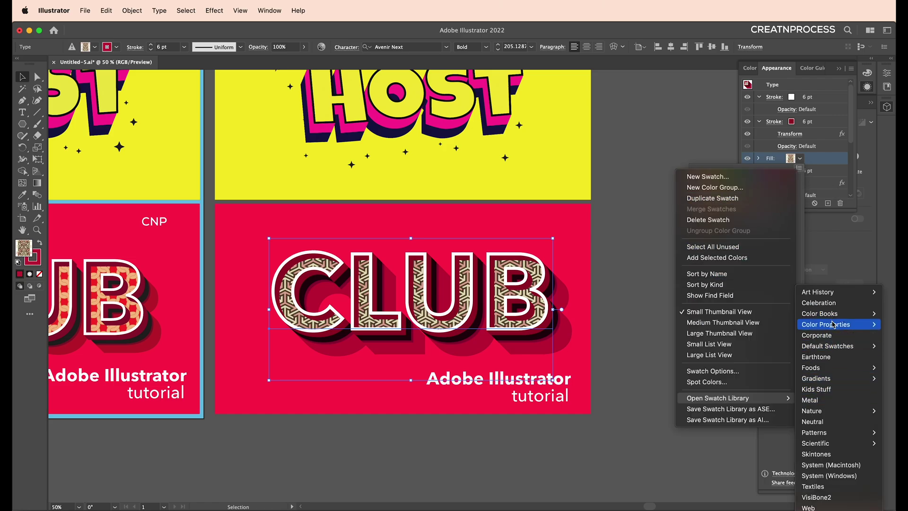
pyautogui.moveTo(832, 347)
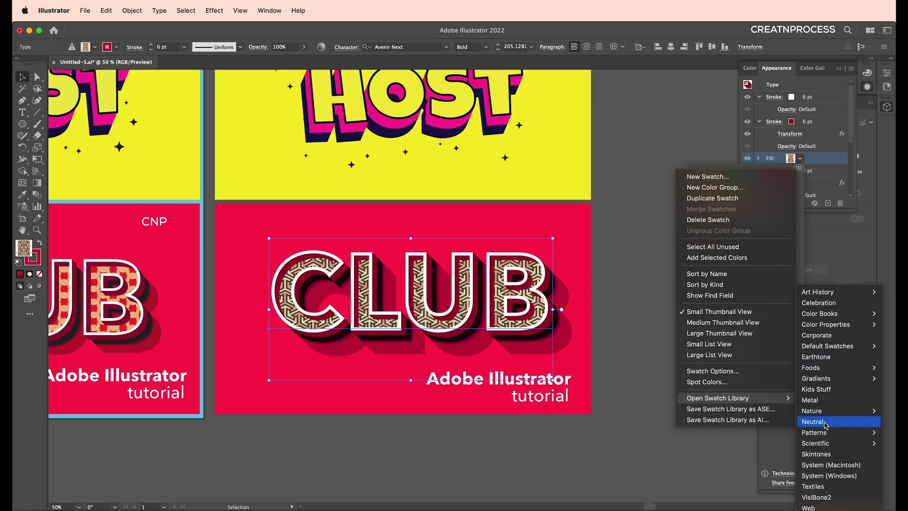
pyautogui.moveTo(826, 433)
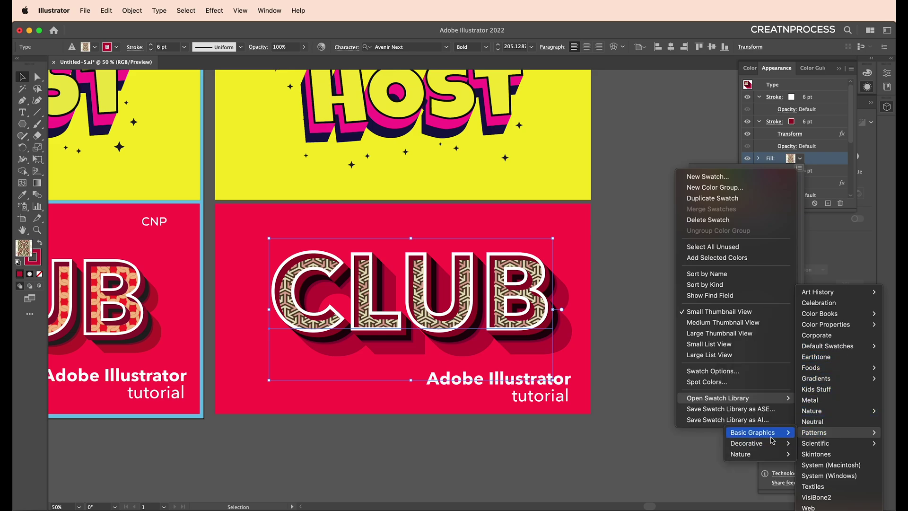
pyautogui.moveTo(771, 439)
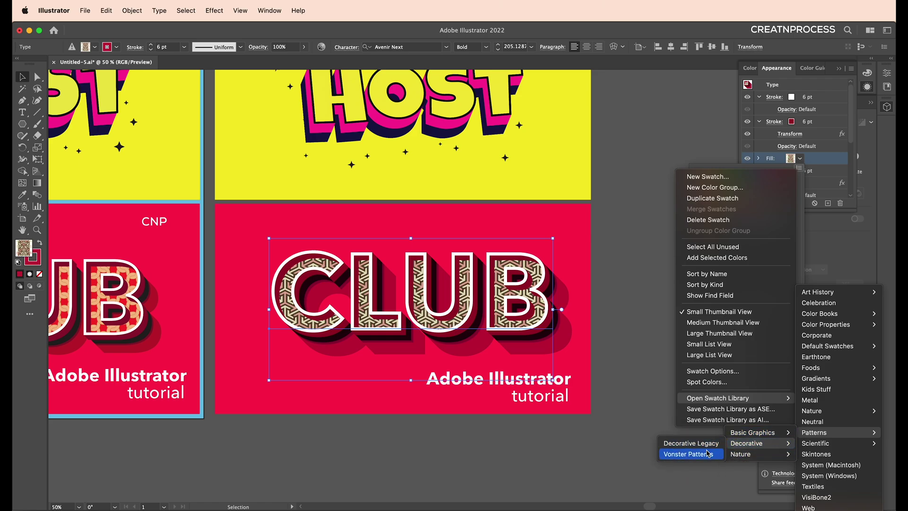
pyautogui.click(694, 443)
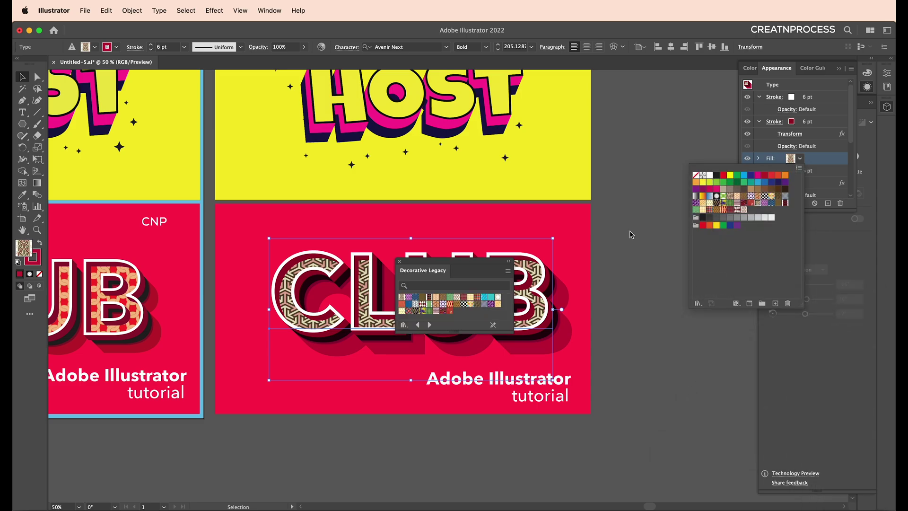
pyautogui.moveTo(476, 272); pyautogui.dragTo(694, 240)
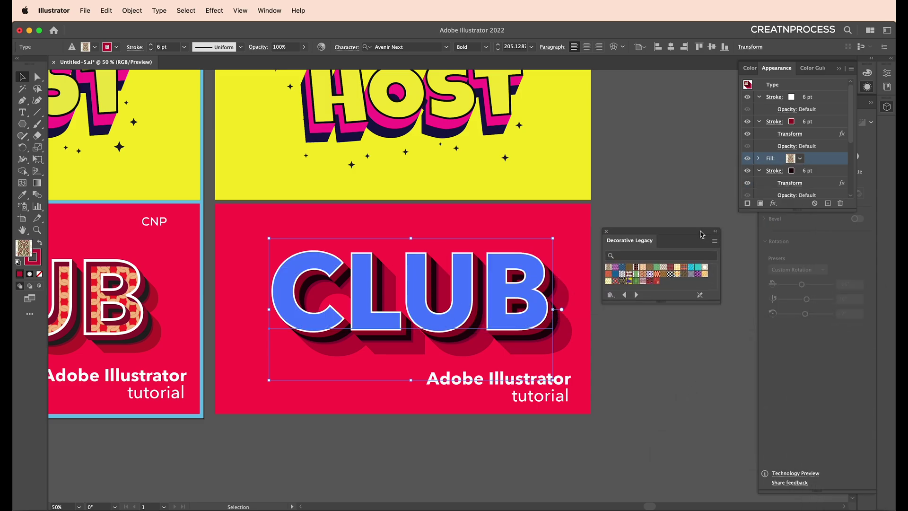
# Fill CLUB with the colourful diamond tile pattern from Decorative Legacy
pyautogui.click(694, 265)
pyautogui.click(715, 266)
pyautogui.click(707, 271)
pyautogui.click(700, 271)
pyautogui.click(687, 272)
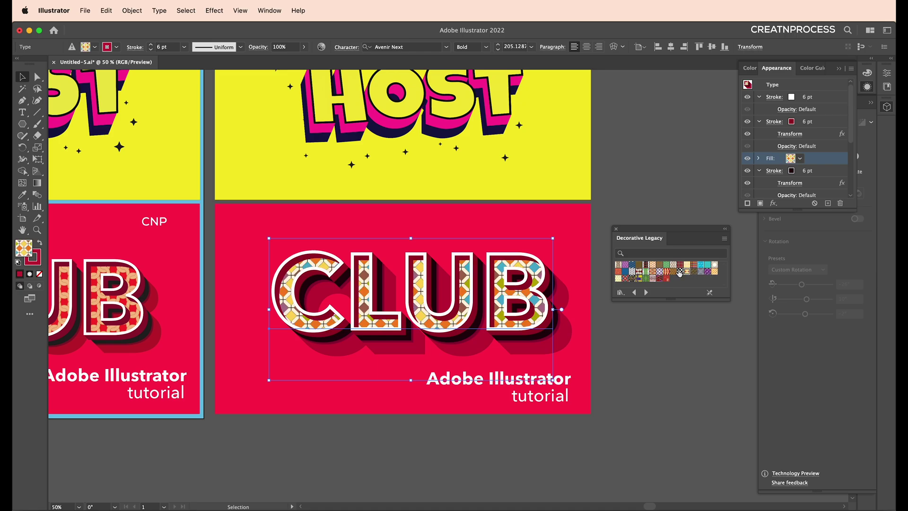
# Close the pattern library and change the right artboard's HOST to HGDJ
pyautogui.click(616, 229)
pyautogui.click(648, 330)
pyautogui.scroll(-2, 648, 330)
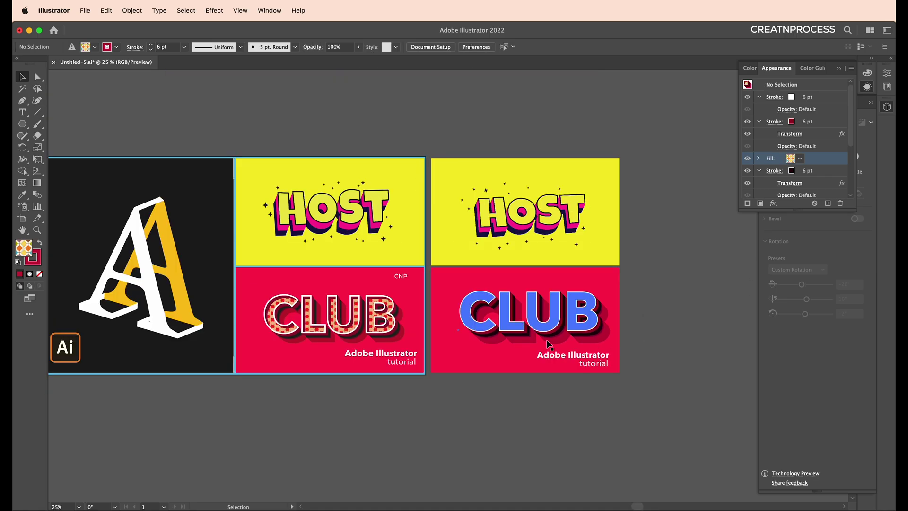
pyautogui.moveTo(546, 339); pyautogui.dragTo(619, 334)
pyautogui.scroll(1, 619, 334)
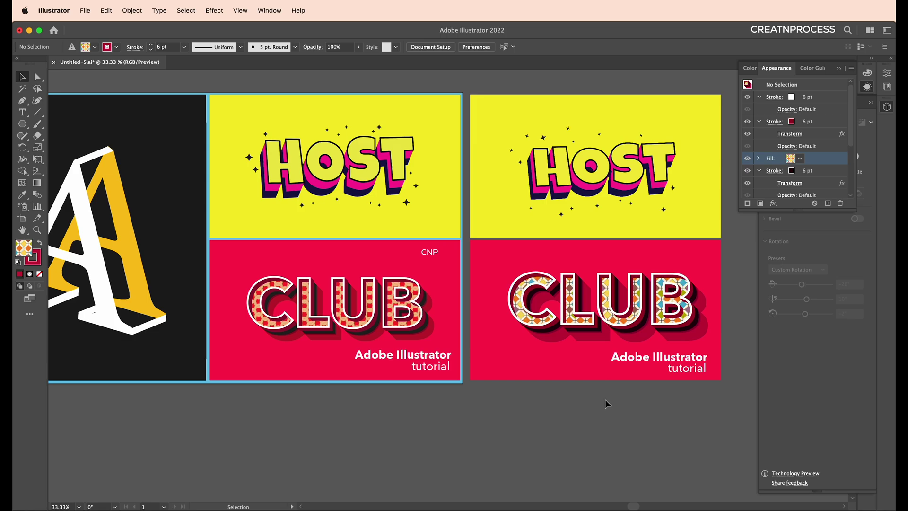
pyautogui.click(600, 323)
pyautogui.moveTo(611, 237); pyautogui.dragTo(507, 274)
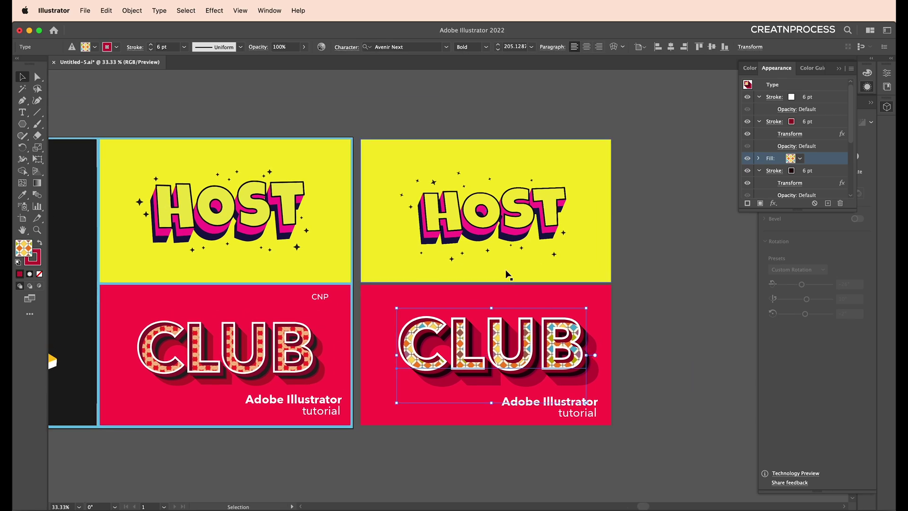
pyautogui.click(512, 218)
pyautogui.doubleClick(512, 219)
pyautogui.moveTo(470, 213); pyautogui.dragTo(571, 213)
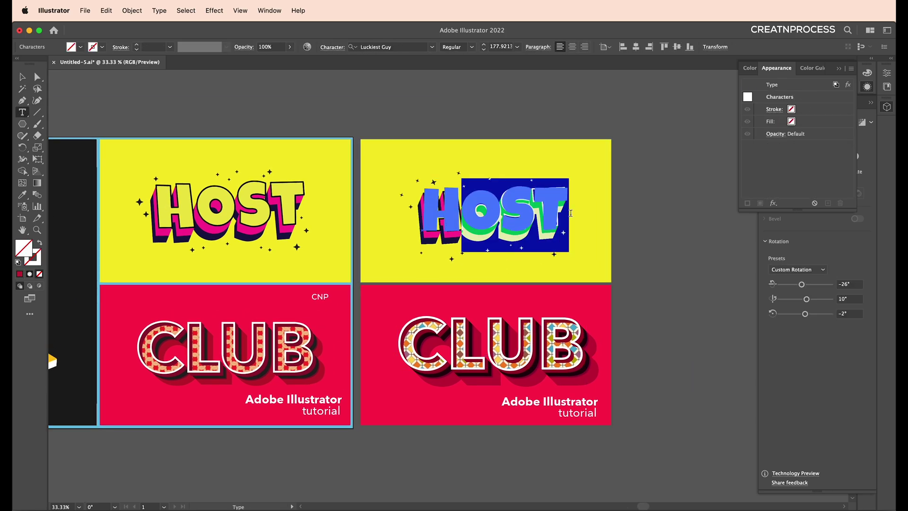
pyautogui.write('GDJF')
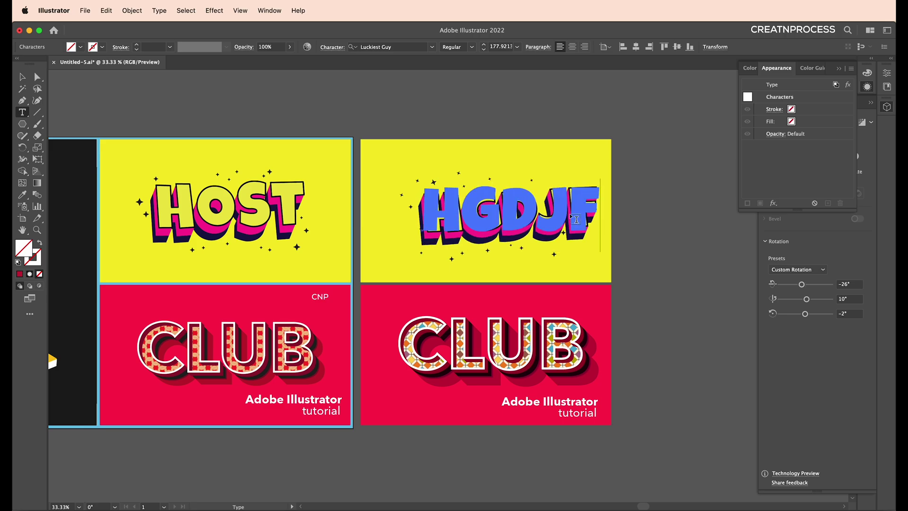
pyautogui.press('BackSpace')
# Replace CLUB with SILCE, shrink it slightly and align it to CLUB's baseline
pyautogui.doubleClick(522, 345)
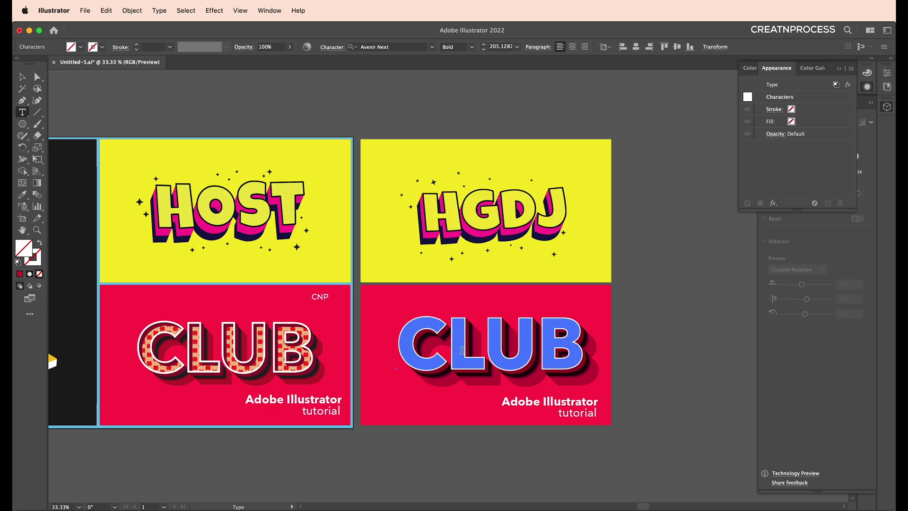
pyautogui.write('SILCE')
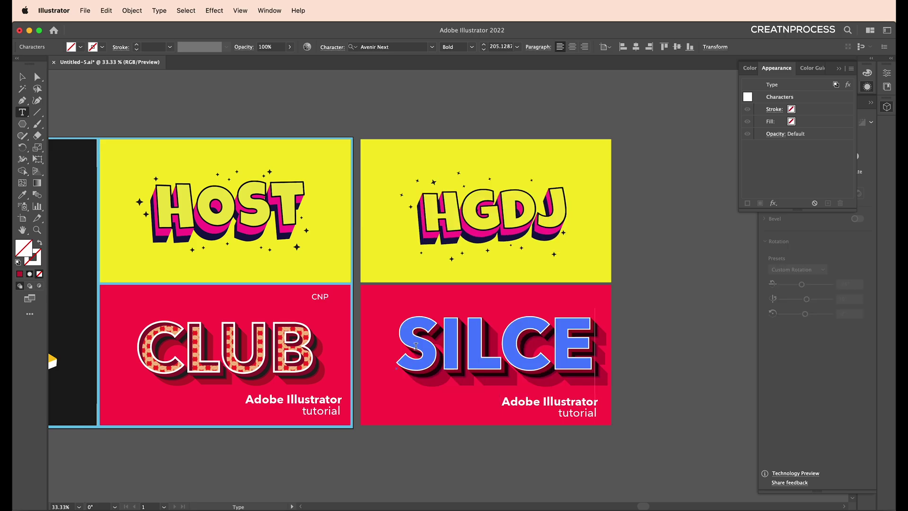
pyautogui.click(22, 76)
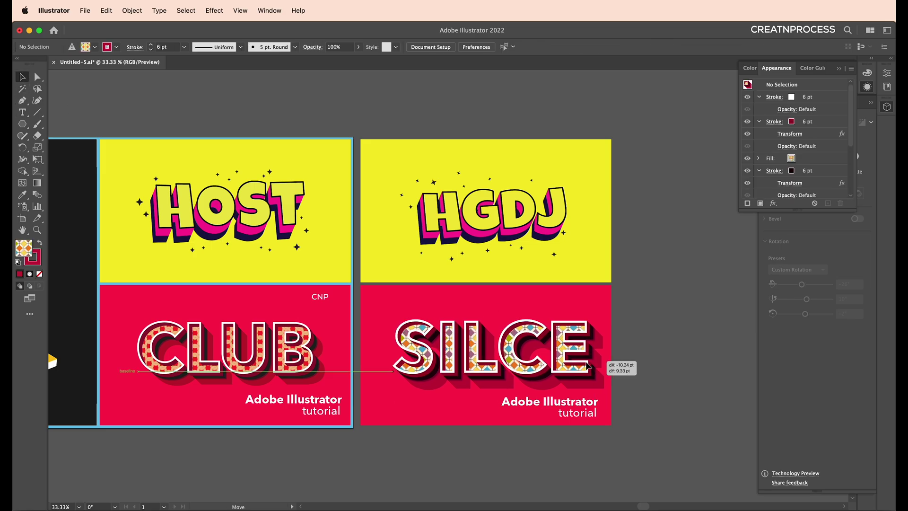
pyautogui.moveTo(589, 312); pyautogui.dragTo(568, 323)
pyautogui.moveTo(549, 356); pyautogui.dragTo(553, 350)
pyautogui.click(630, 368)
pyautogui.scroll(-1, 630, 371)
pyautogui.moveTo(563, 410); pyautogui.dragTo(641, 405)
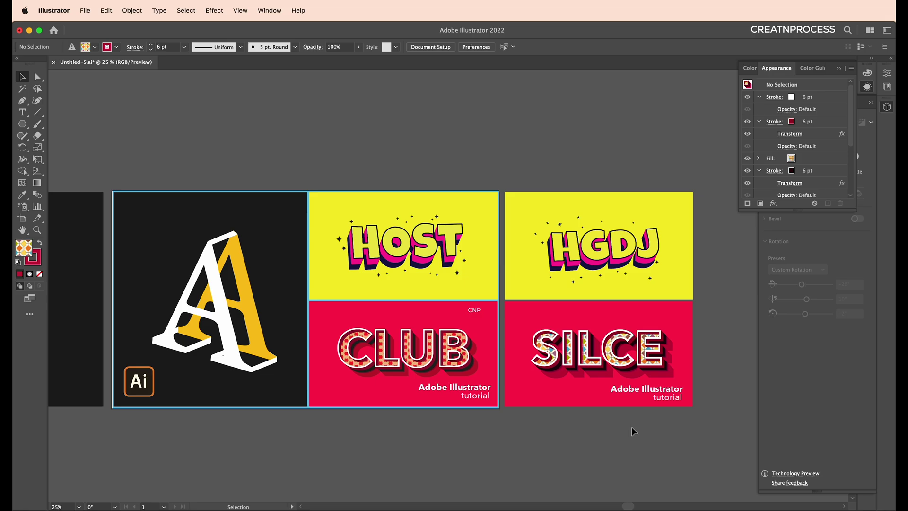
# Type a letter A on the empty left artboard and enlarge it to about 572 pt
pyautogui.hscroll(-3, 388, 307)
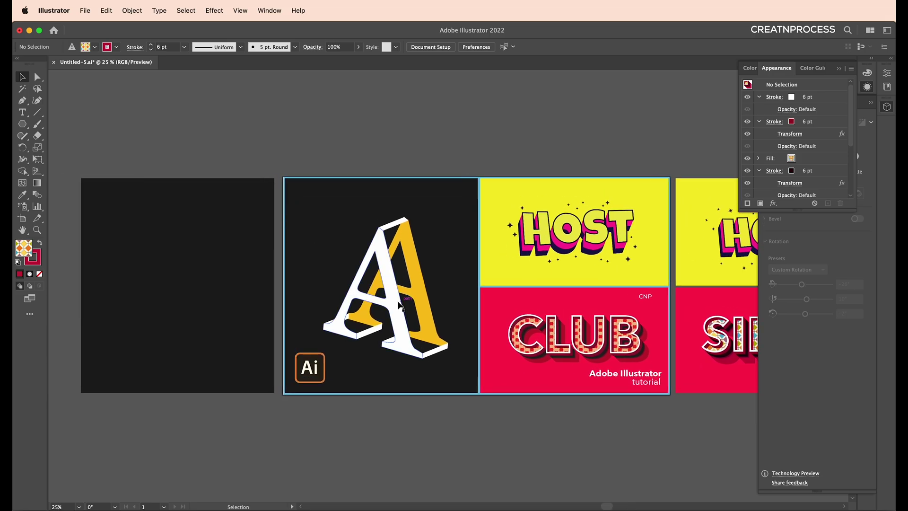
pyautogui.scroll(1, 386, 306)
pyautogui.hscroll(-3, 392, 309)
pyautogui.scroll(1, 392, 309)
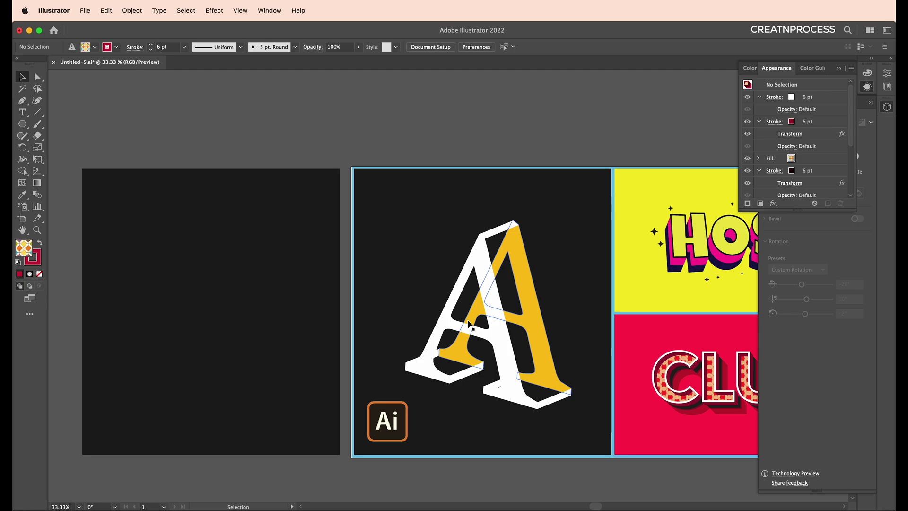
pyautogui.press('t')
pyautogui.click(180, 250)
pyautogui.write('A')
pyautogui.click(22, 77)
pyautogui.moveTo(223, 279); pyautogui.dragTo(326, 460)
pyautogui.moveTo(294, 327); pyautogui.dragTo(266, 358)
# Set the A's font to Times Roman, give it the reference A's white, and reposition it
pyautogui.click(378, 46)
pyautogui.write('Times RO')
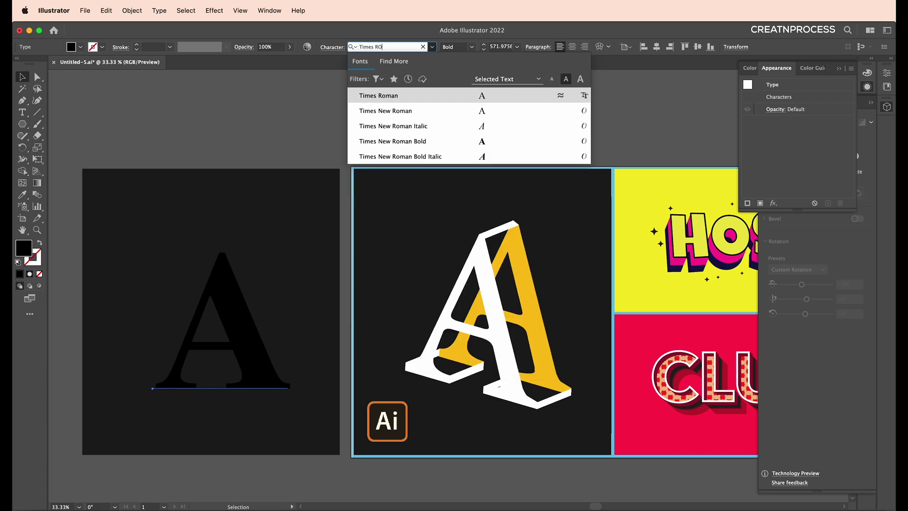
pyautogui.click(405, 97)
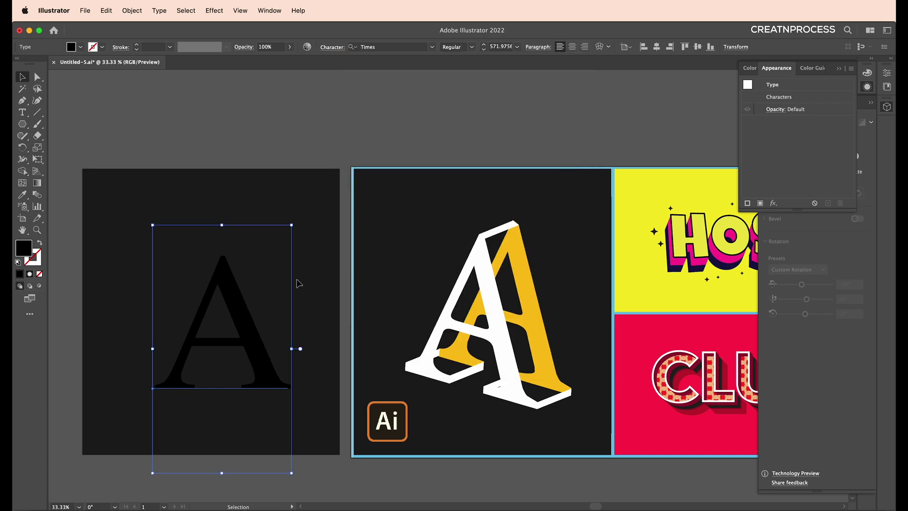
pyautogui.press('i')
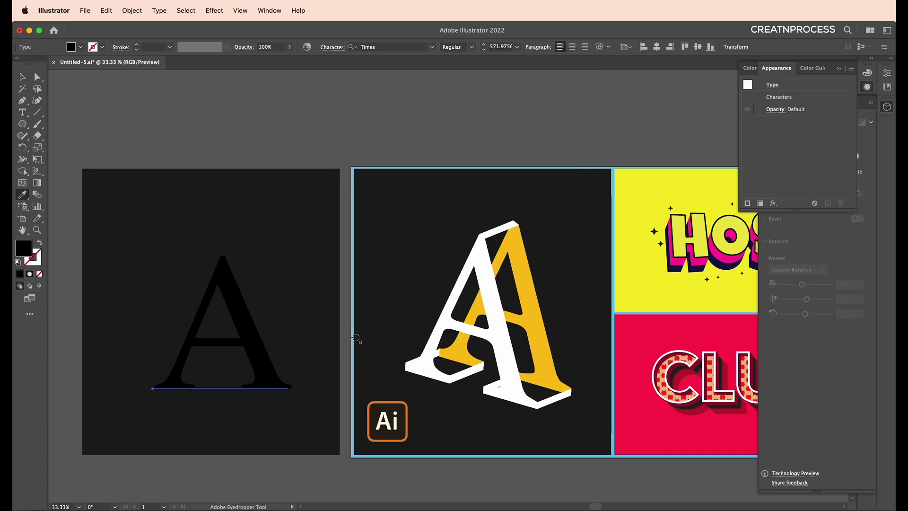
pyautogui.click(489, 296)
pyautogui.scroll(-1, 255, 336)
pyautogui.press('v')
pyautogui.moveTo(254, 336); pyautogui.dragTo(281, 333)
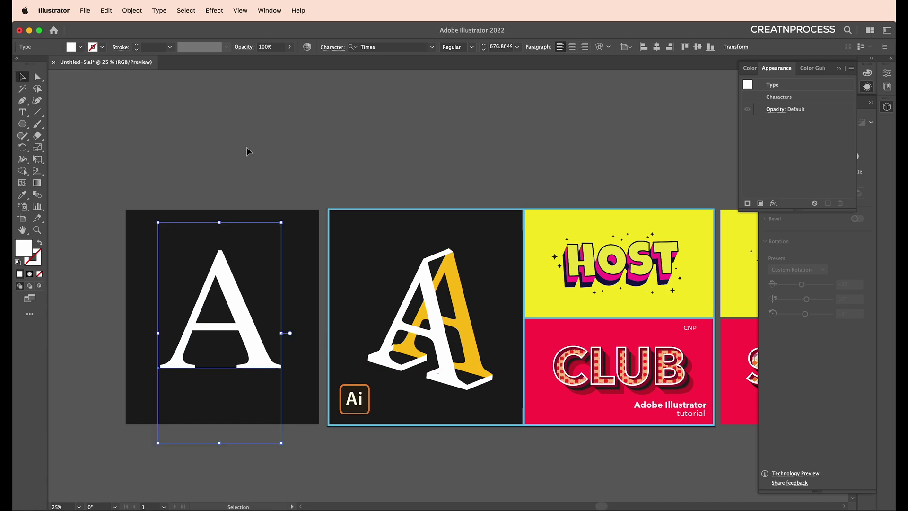
# Apply a classic 3D Extrude & Bevel to the A, rotated -34°, 34°, -20°, 50 pt deep
pyautogui.click(215, 11)
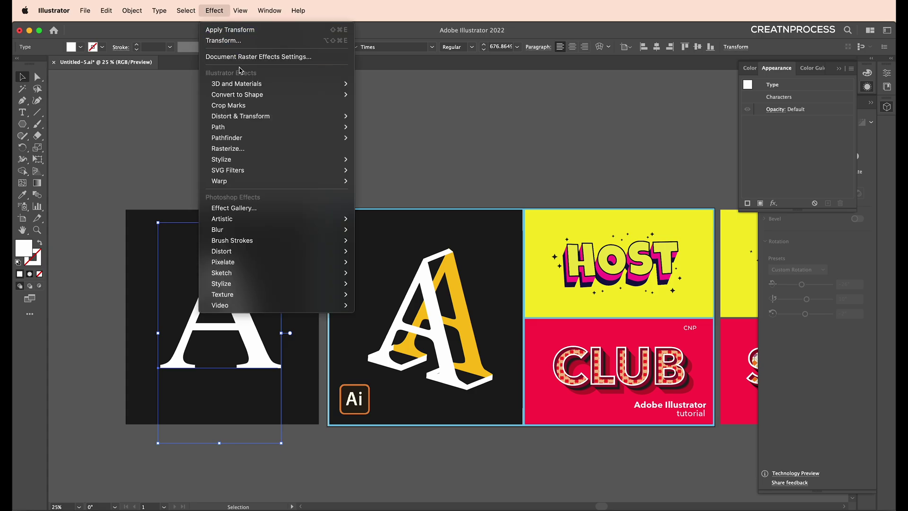
pyautogui.moveTo(245, 85)
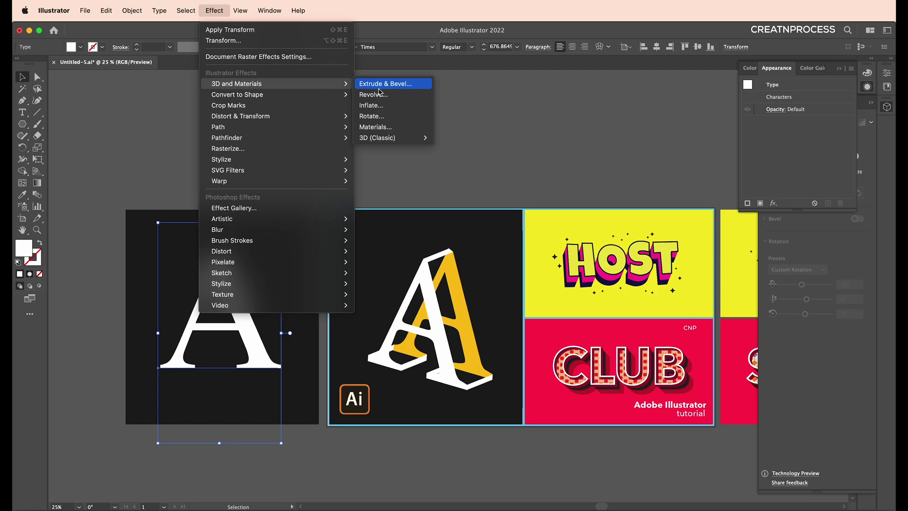
pyautogui.moveTo(382, 139)
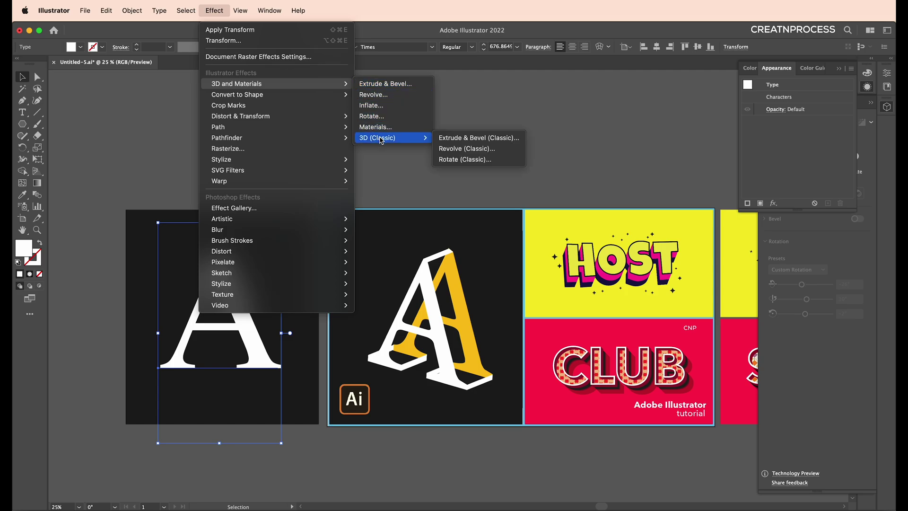
pyautogui.click(451, 140)
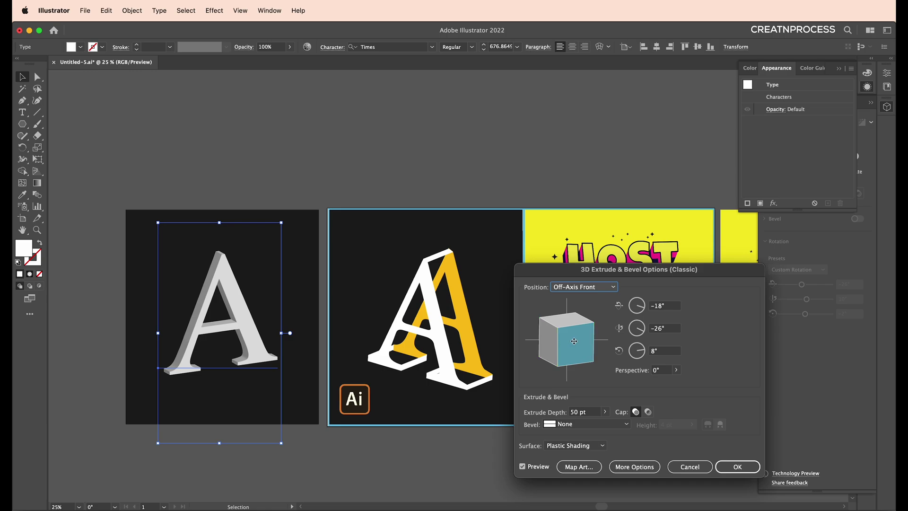
pyautogui.moveTo(577, 343); pyautogui.dragTo(566, 324)
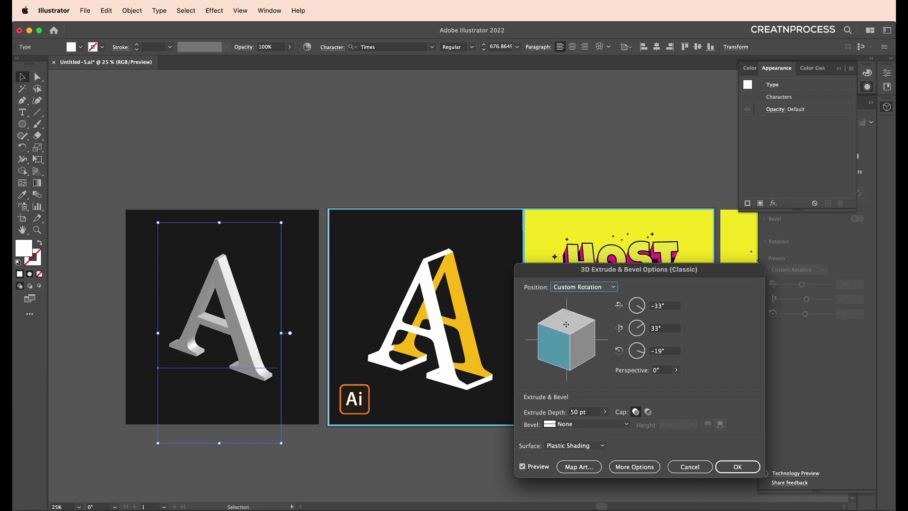
pyautogui.moveTo(568, 359); pyautogui.dragTo(569, 359)
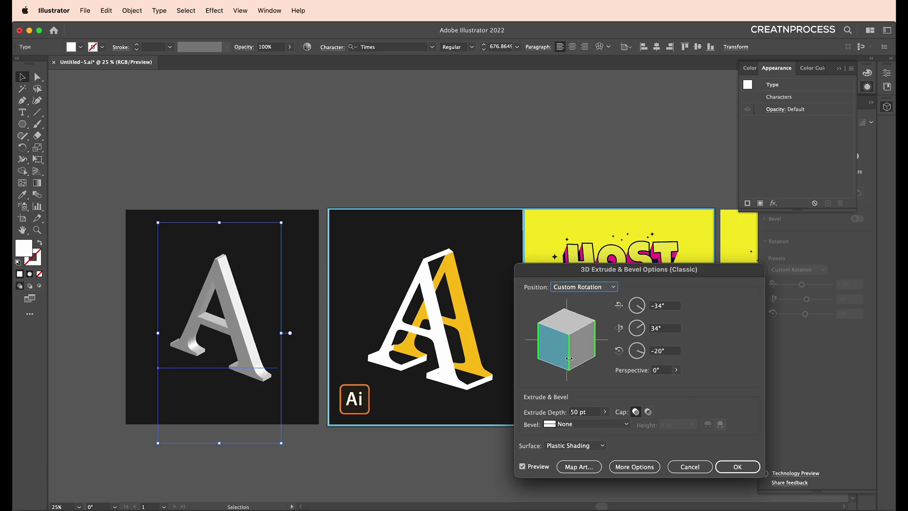
pyautogui.click(737, 467)
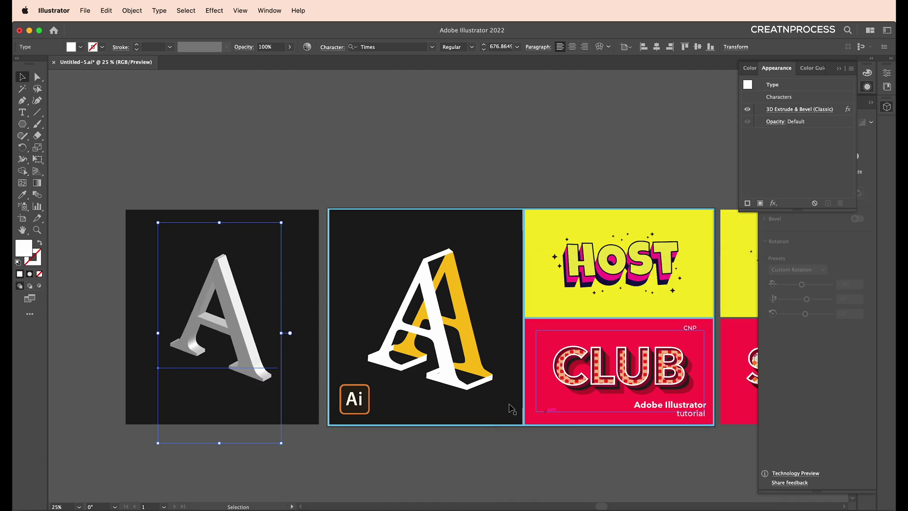
# Increase the A's 3D extrude depth from 50 pt to 139 pt
pyautogui.click(807, 111)
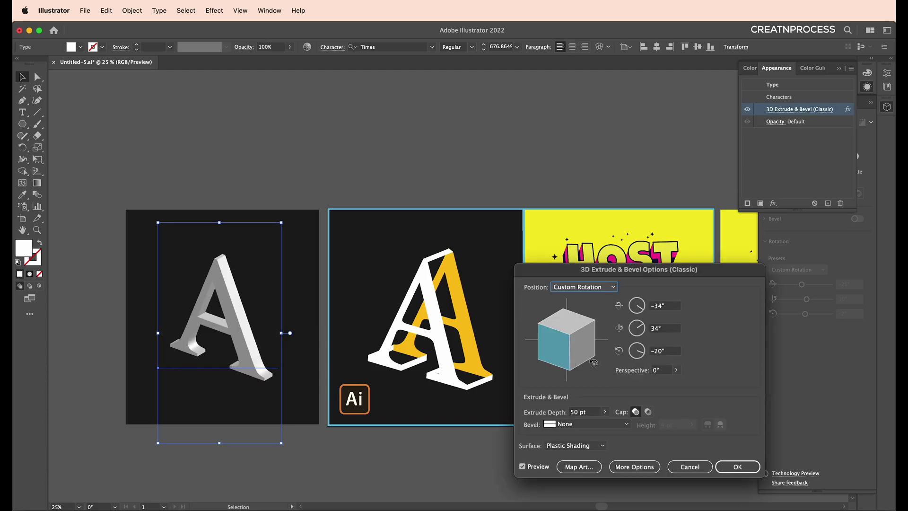
pyautogui.scroll(13, 597, 414)
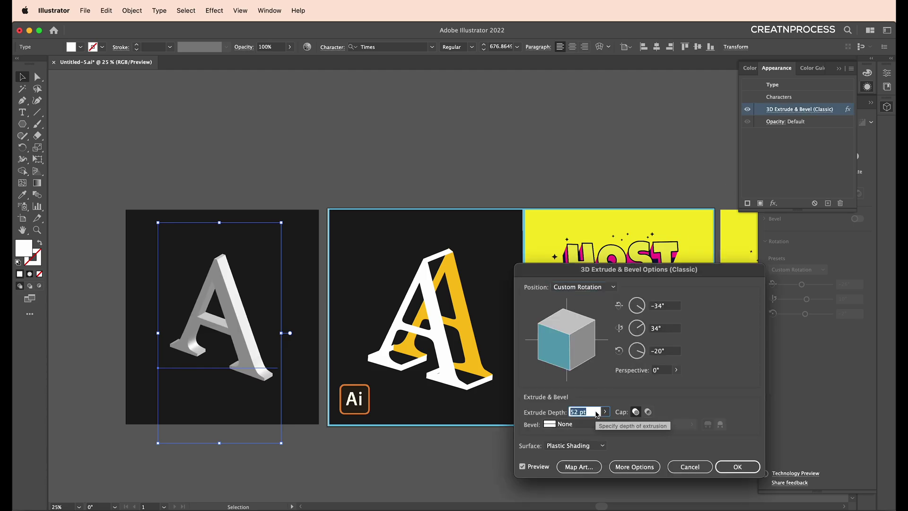
pyautogui.scroll(11, 596, 411)
pyautogui.scroll(20, 596, 412)
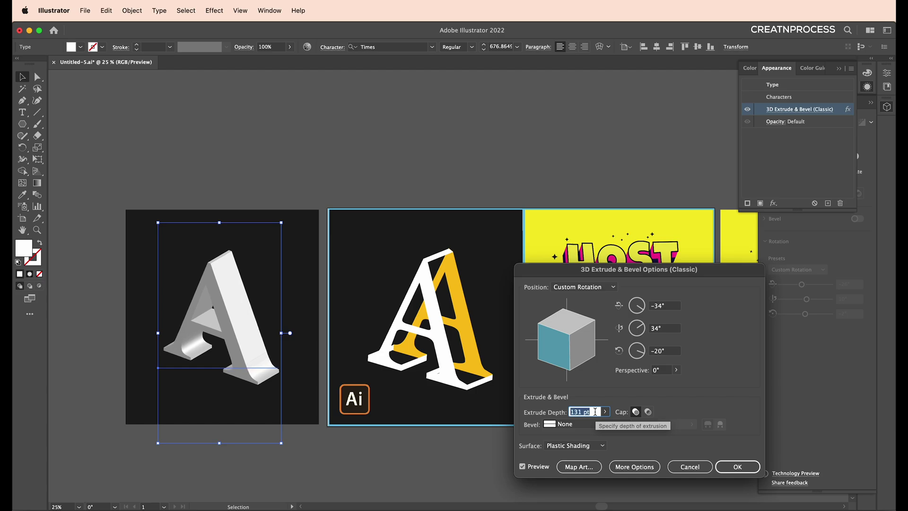
pyautogui.scroll(8, 595, 411)
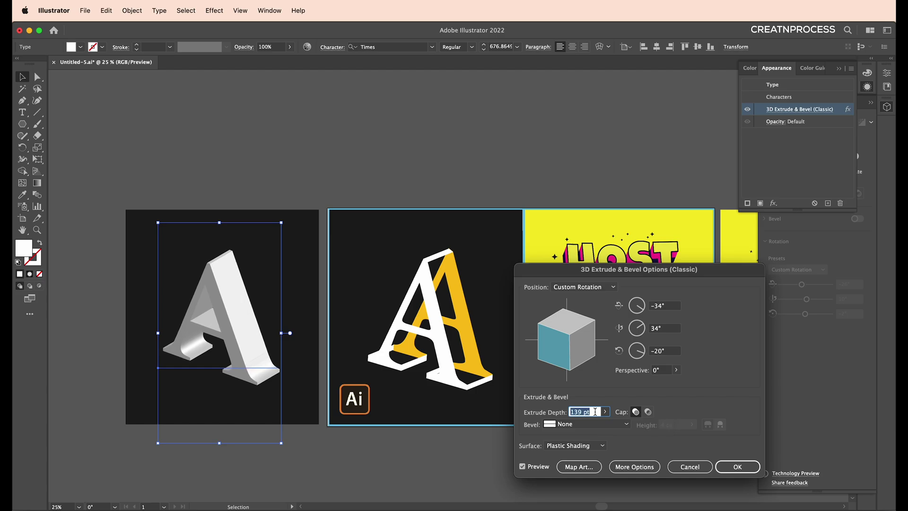
pyautogui.click(737, 466)
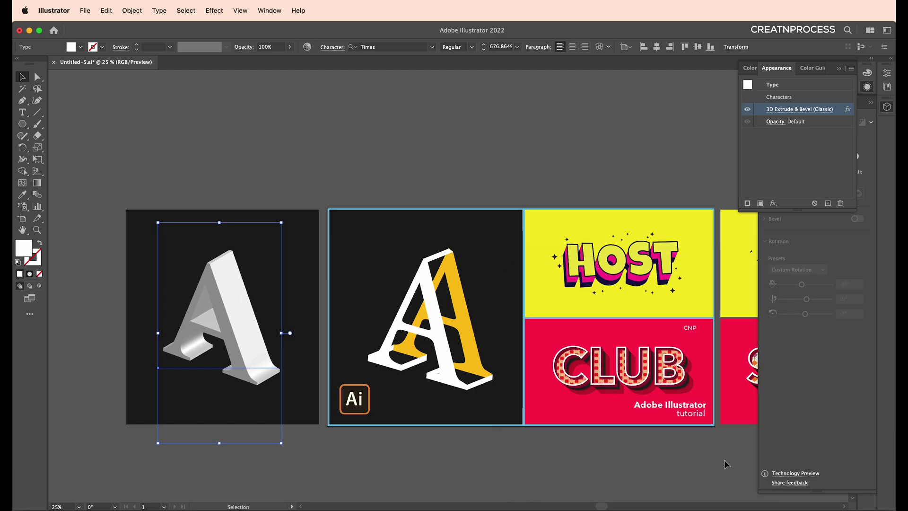
# Expand the 3D A's appearance and ungroup the result twice
pyautogui.click(132, 10)
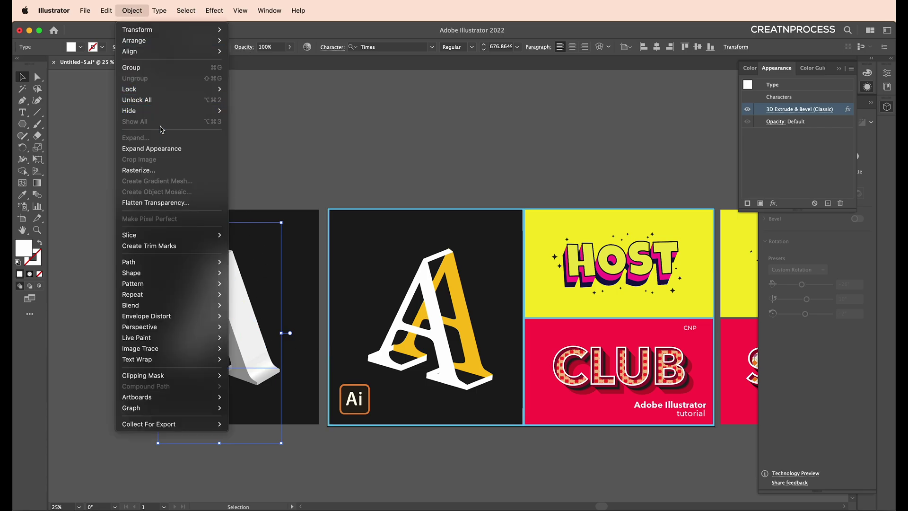
pyautogui.click(166, 151)
pyautogui.rightClick(263, 363)
pyautogui.click(289, 443)
pyautogui.rightClick(254, 421)
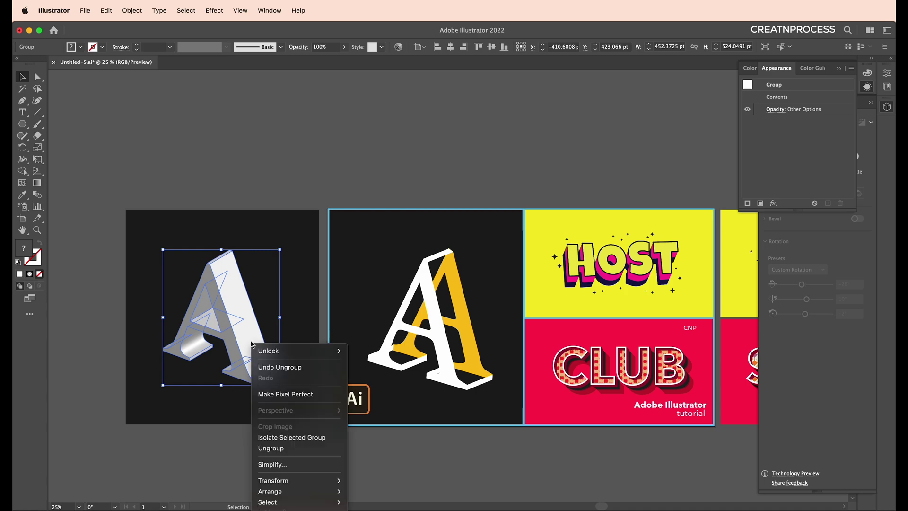
pyautogui.click(278, 449)
# Delete the A's right-leg piece, crossbar face and an inner face
pyautogui.click(266, 189)
pyautogui.click(262, 365)
pyautogui.click(260, 368)
pyautogui.click(246, 321)
pyautogui.press('Delete')
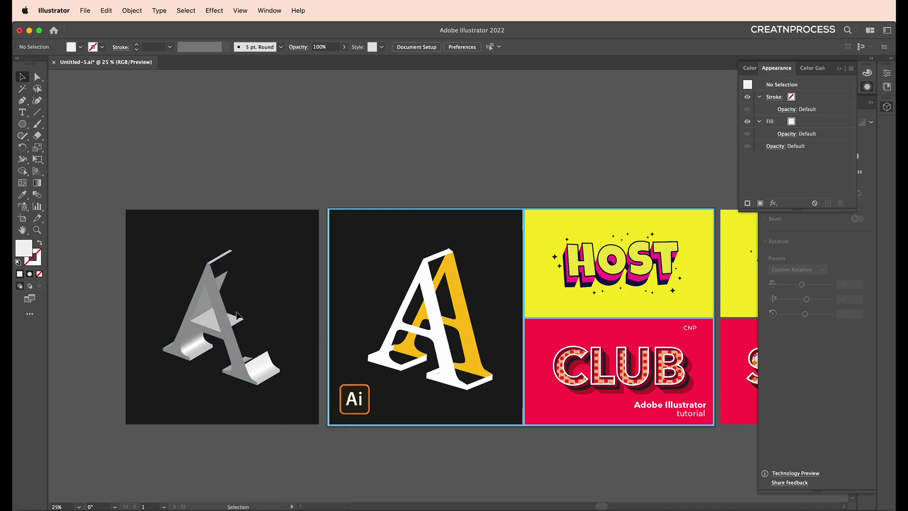
pyautogui.click(233, 304)
pyautogui.press('Delete')
pyautogui.click(209, 301)
pyautogui.press('Delete')
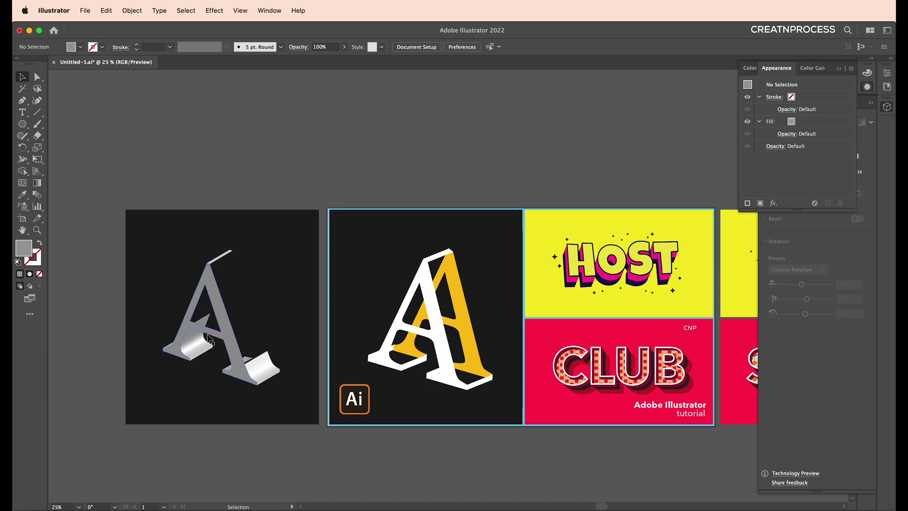
# Delete the left-foot face and the remaining right-foot side faces
pyautogui.click(209, 338)
pyautogui.press('Delete')
pyautogui.click(256, 369)
pyautogui.press('Delete')
pyautogui.click(262, 375)
pyautogui.press('Delete')
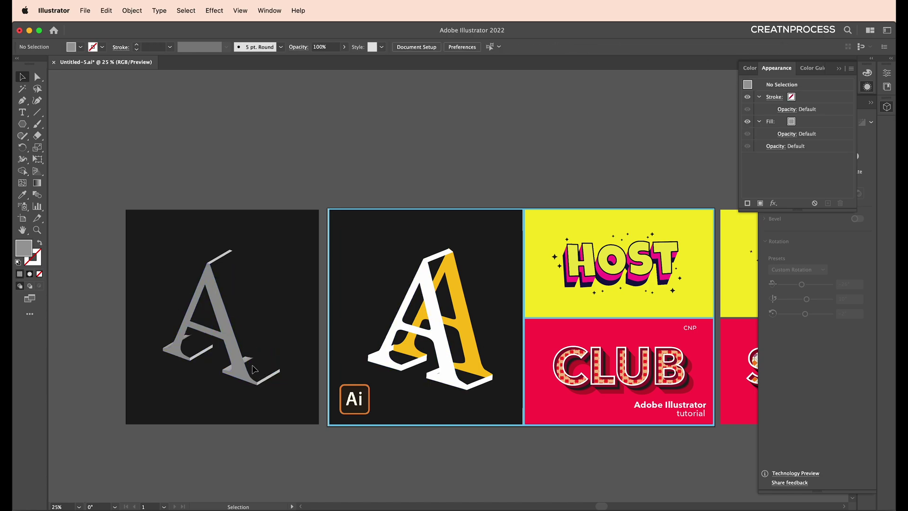
pyautogui.click(246, 360)
pyautogui.press('Delete')
pyautogui.scroll(2, 230, 340)
# Duplicate the A offset up and to the right, and send the copy behind the original
pyautogui.click(220, 296)
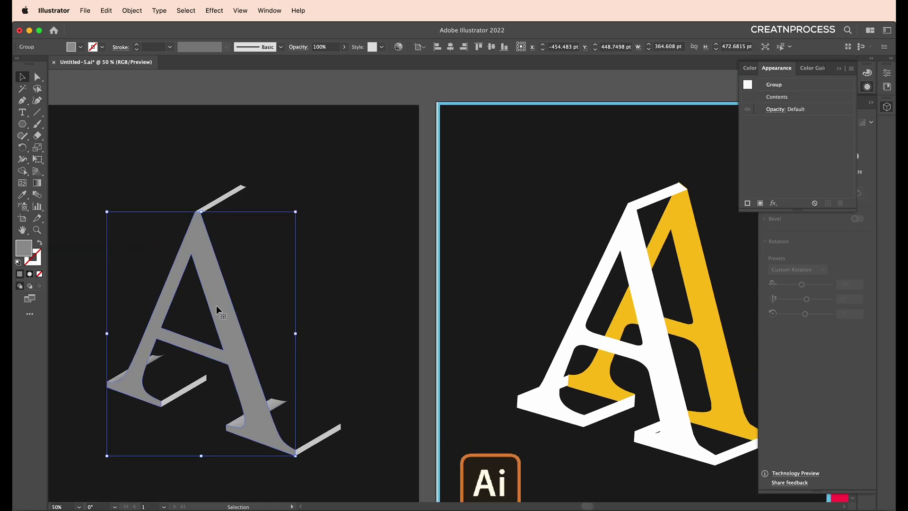
pyautogui.scroll(5, 216, 275)
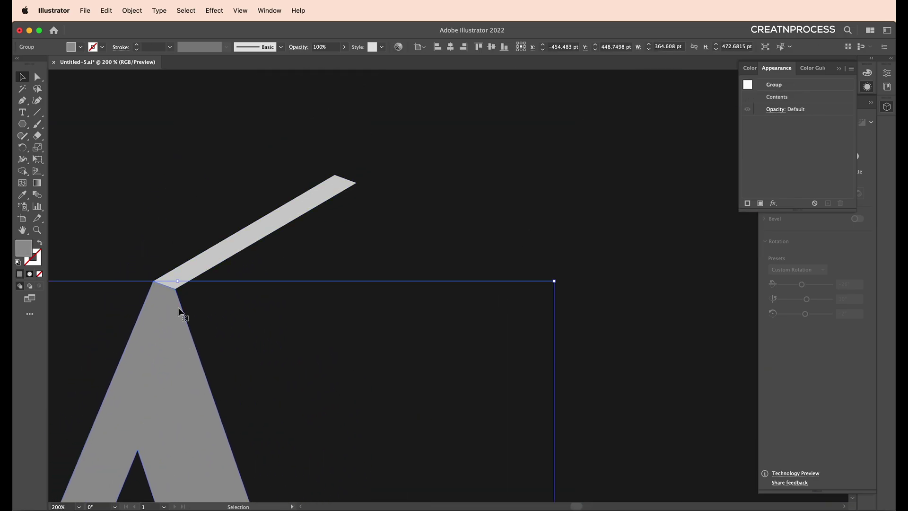
pyautogui.moveTo(179, 309); pyautogui.dragTo(363, 205)
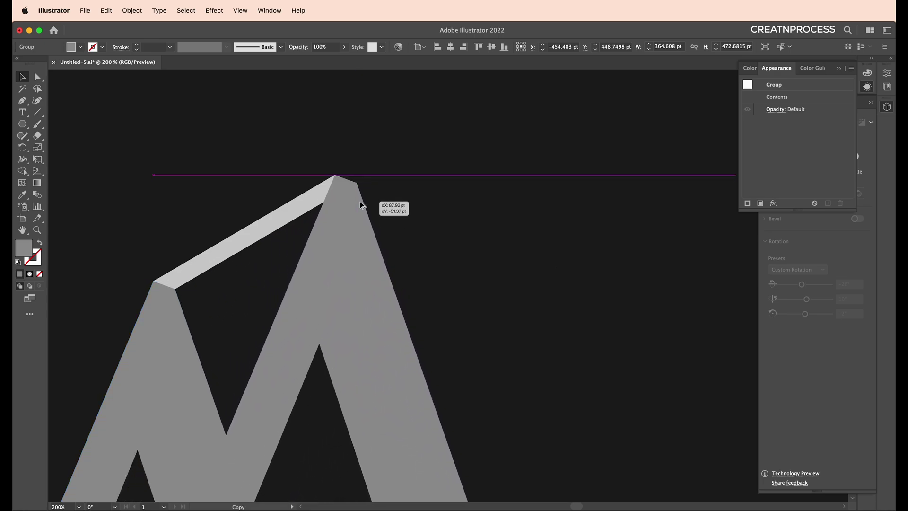
pyautogui.moveTo(361, 205); pyautogui.dragTo(361, 208)
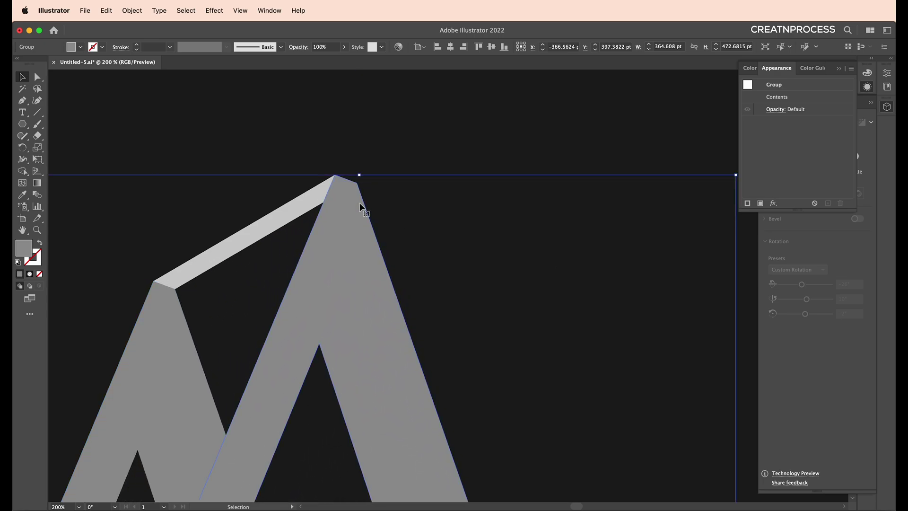
pyautogui.press('a')
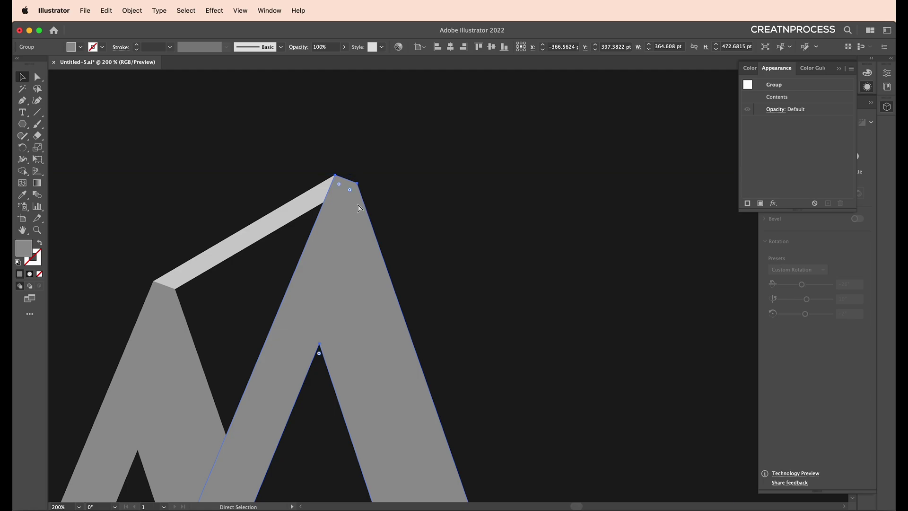
pyautogui.press('super+shift+[')
# Colour the rear copy yellow, sampled from the reference A
pyautogui.hscroll(-1, 359, 208)
pyautogui.scroll(-4, 365, 247)
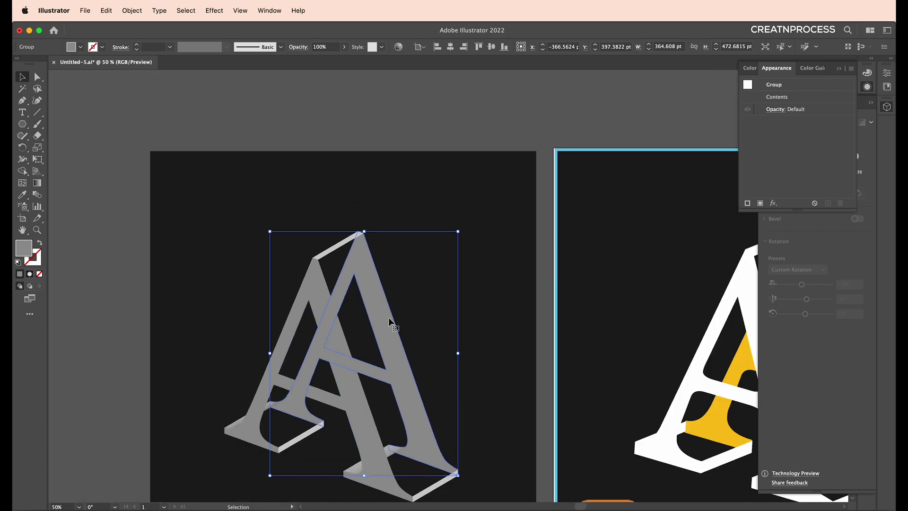
pyautogui.moveTo(396, 324); pyautogui.dragTo(325, 269)
pyautogui.press('i')
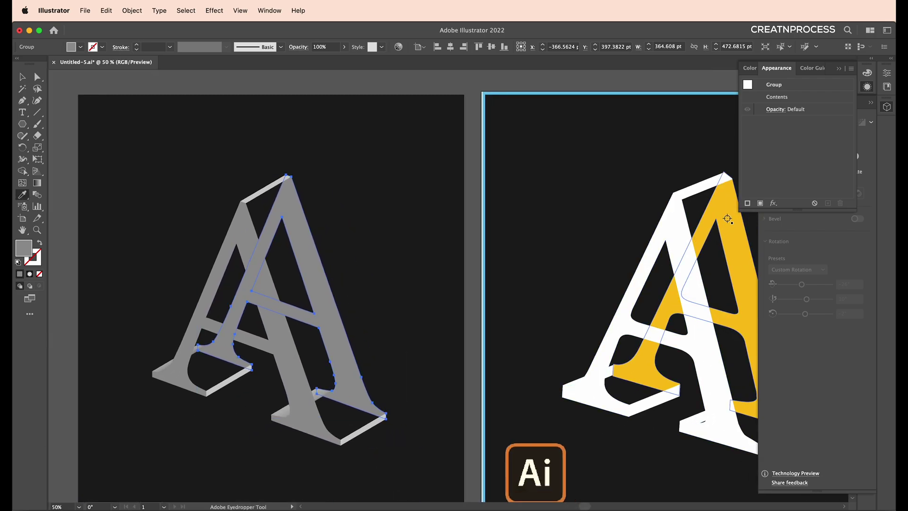
pyautogui.click(725, 213)
pyautogui.press('v')
# Make the front A and its side pieces white, sampled from the reference A
pyautogui.click(247, 219)
pyautogui.keyDown('shift'); pyautogui.click(200, 347); pyautogui.keyUp('shift')
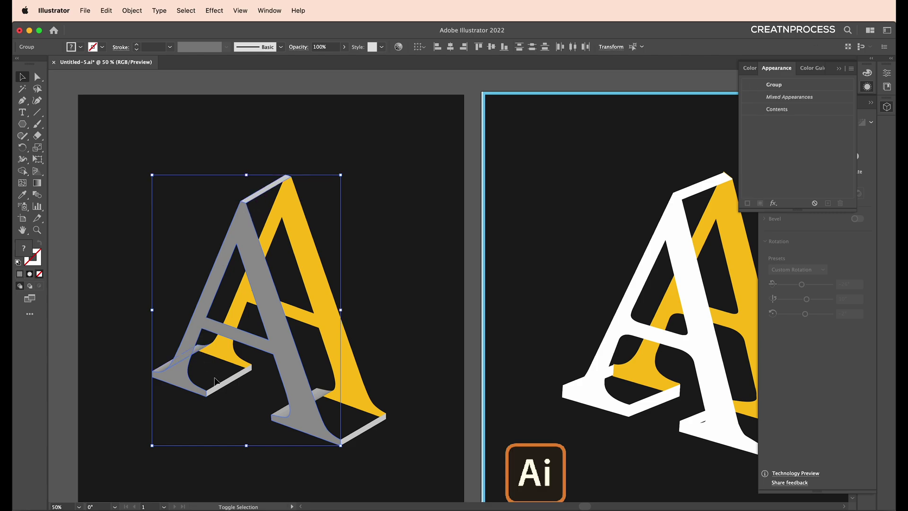
pyautogui.keyDown('shift'); pyautogui.click(354, 437); pyautogui.keyUp('shift')
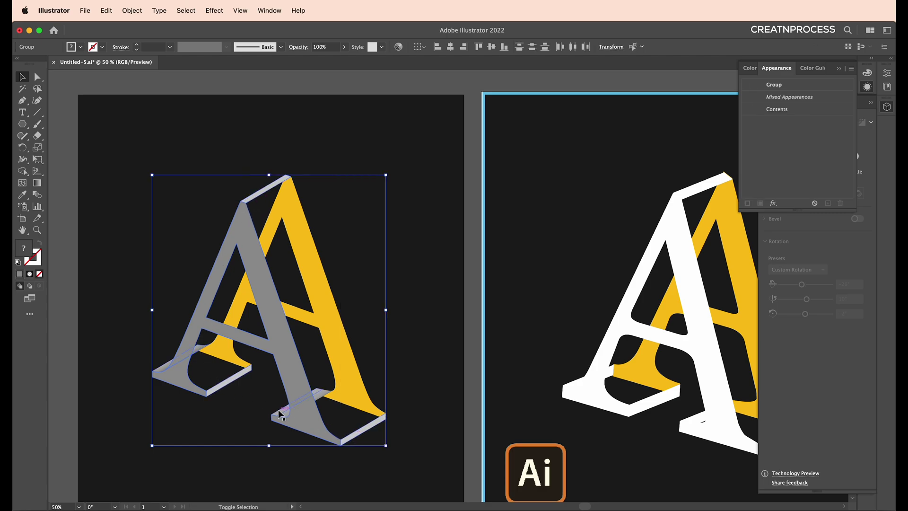
pyautogui.press('i')
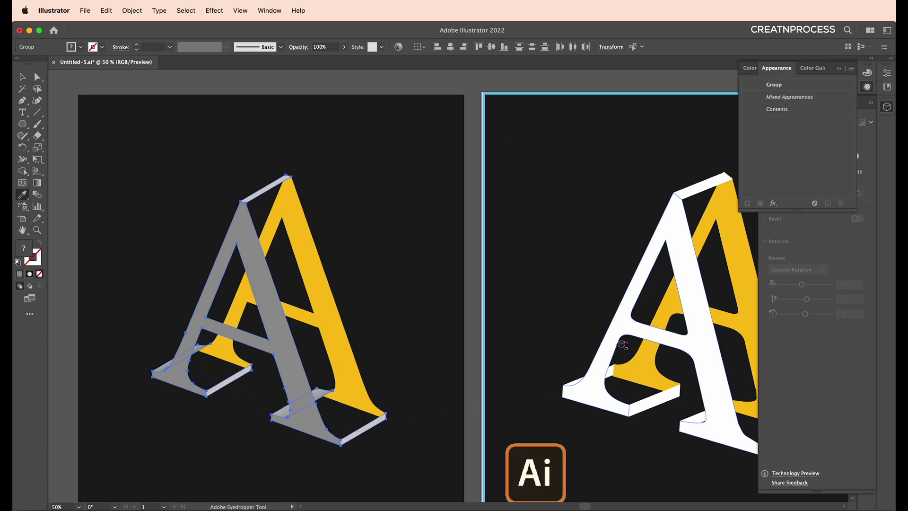
pyautogui.click(689, 298)
pyautogui.press('super+minus')
pyautogui.press('v')
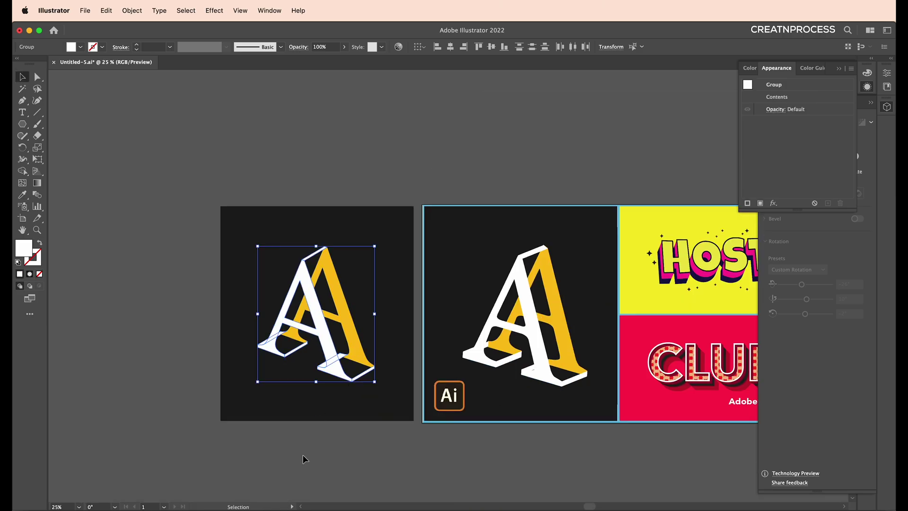
pyautogui.click(302, 455)
pyautogui.moveTo(332, 449); pyautogui.dragTo(244, 426)
pyautogui.scroll(1, 252, 403)
pyautogui.moveTo(246, 351); pyautogui.dragTo(231, 410)
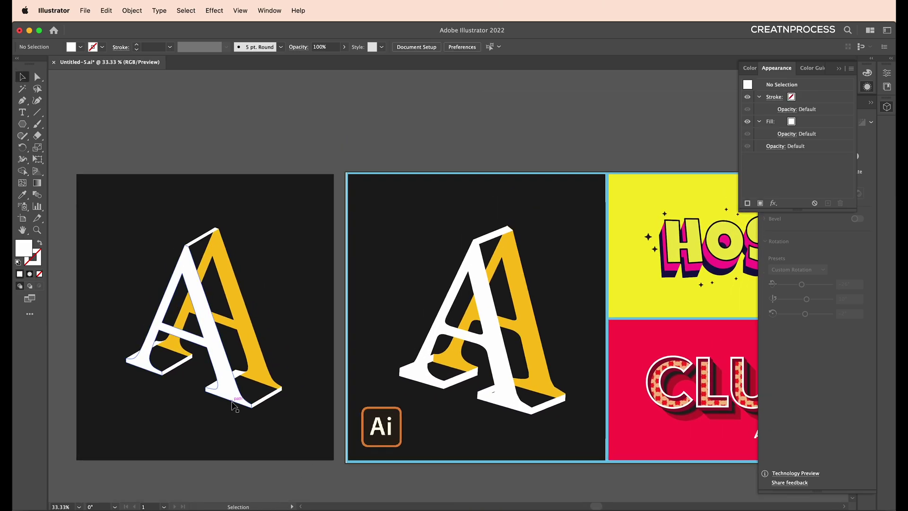
pyautogui.scroll(1, 231, 402)
pyautogui.moveTo(222, 379); pyautogui.dragTo(324, 418)
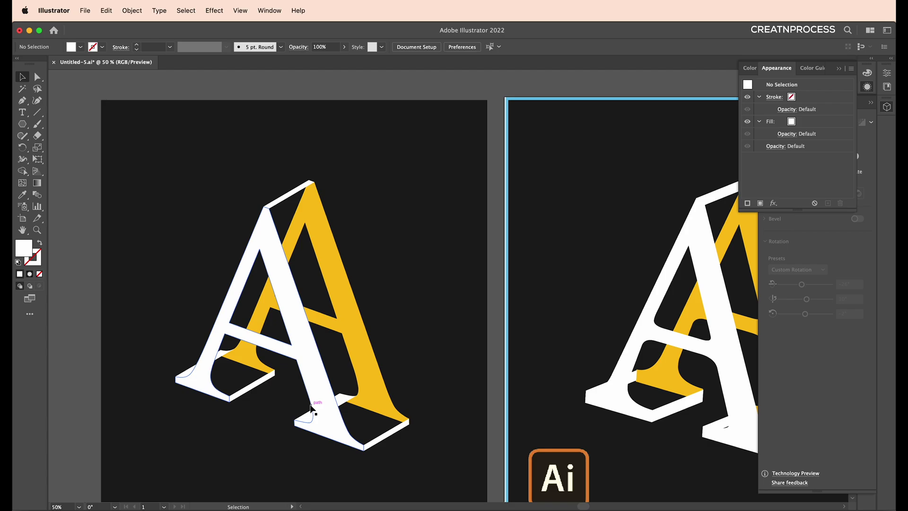
pyautogui.moveTo(401, 437); pyautogui.dragTo(410, 439)
pyautogui.moveTo(498, 379); pyautogui.dragTo(360, 341)
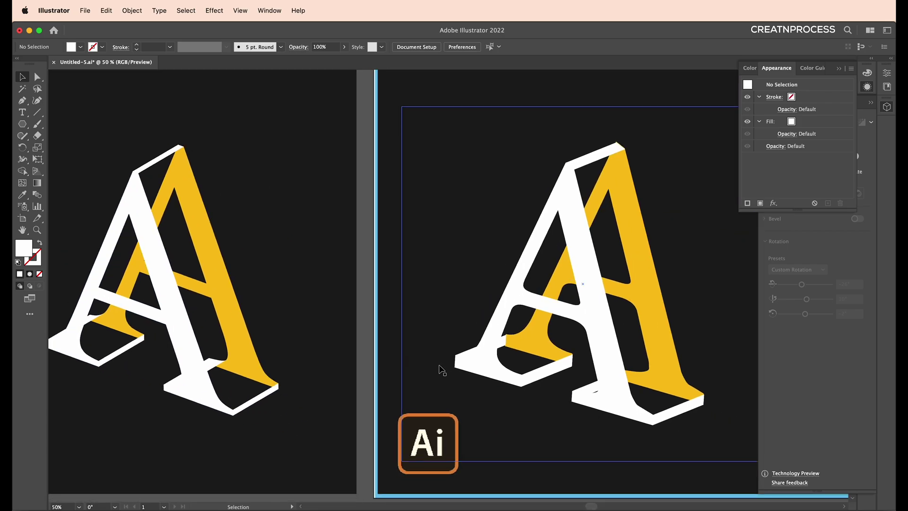
pyautogui.scroll(-4, 439, 366)
pyautogui.moveTo(510, 361); pyautogui.dragTo(426, 342)
pyautogui.scroll(2, 473, 339)
pyautogui.moveTo(573, 316); pyautogui.dragTo(448, 315)
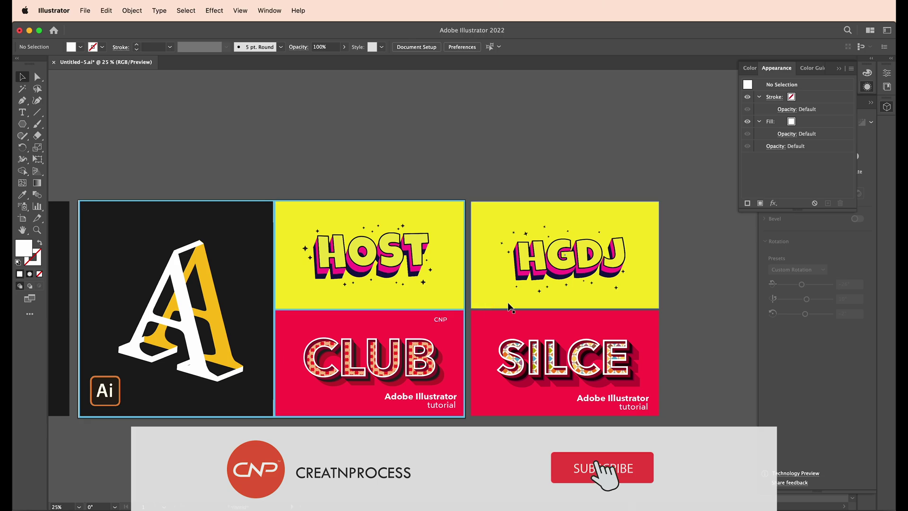